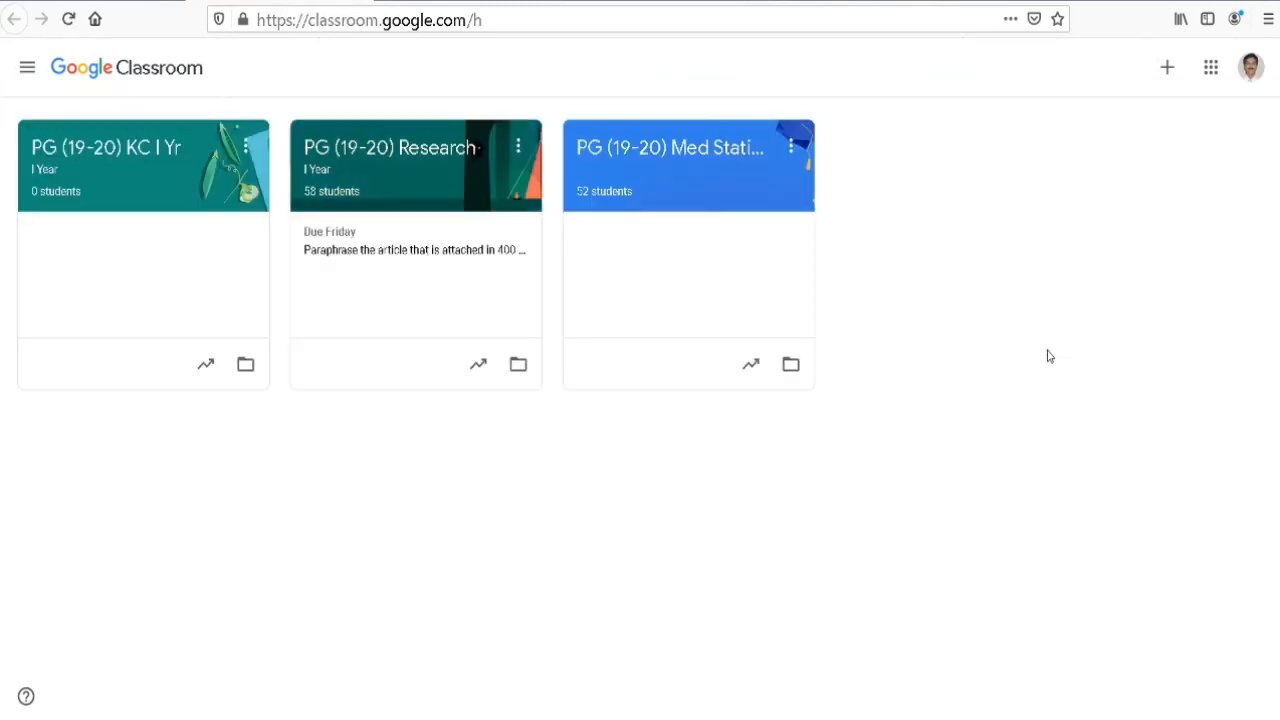
Create a class named "PG KC (18-19) KC-I" with the subject "KC I Paper"
click(1172, 76)
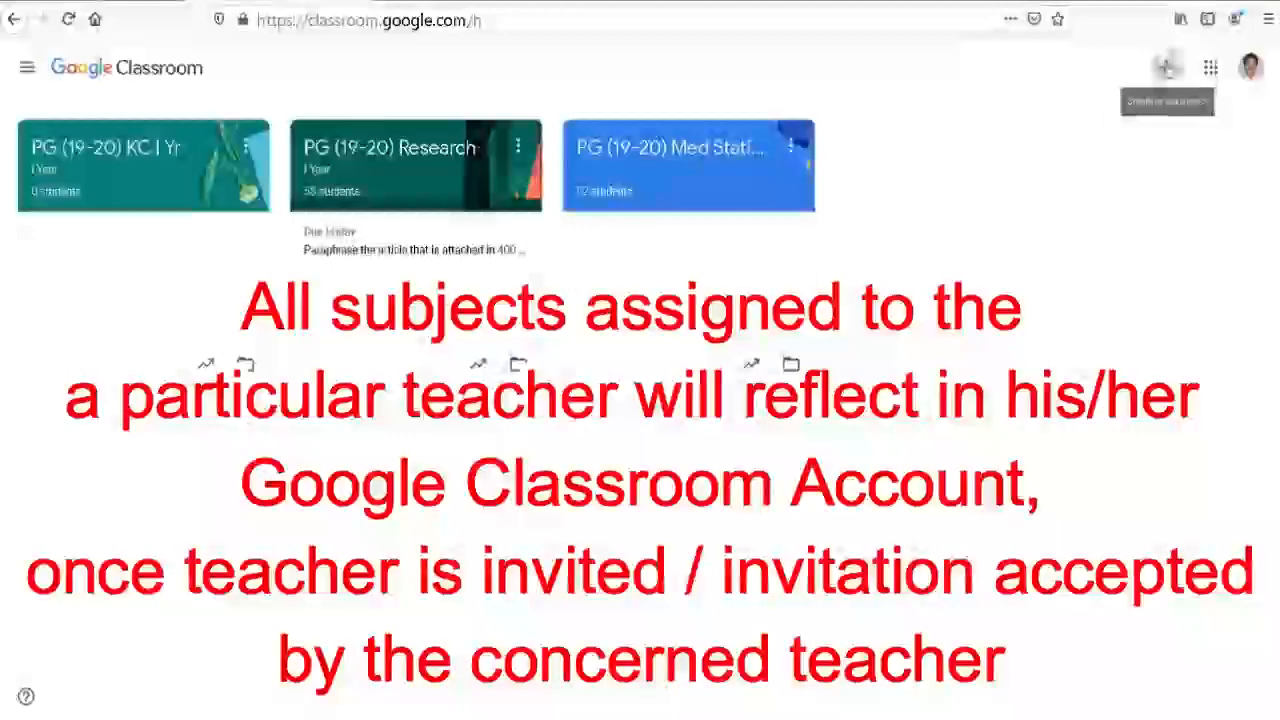
click(1165, 67)
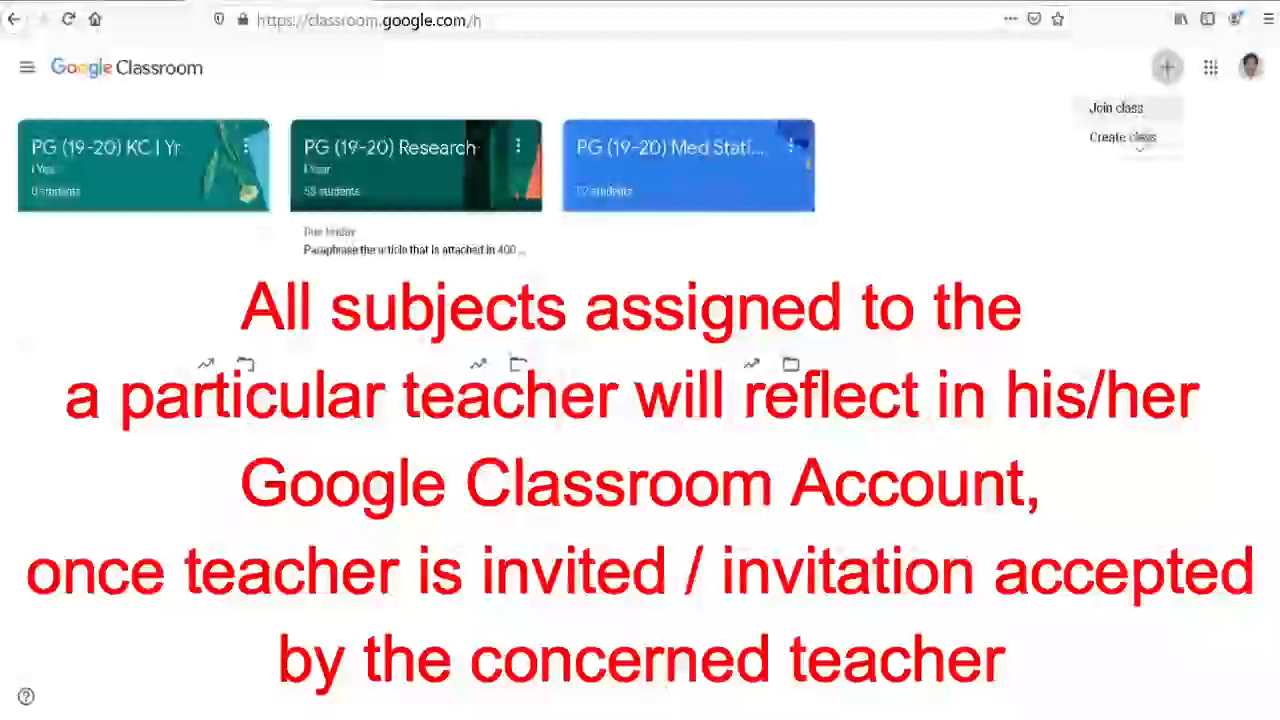
click(1137, 137)
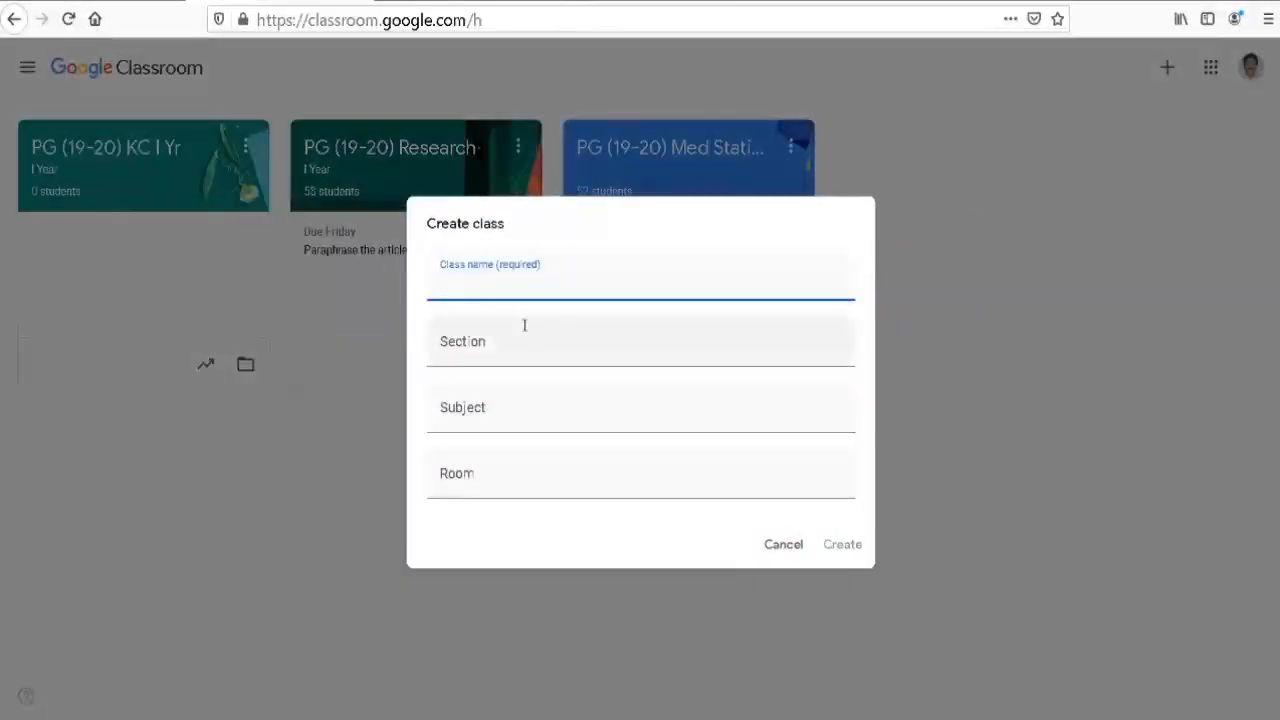
text(PG KC (18-19)
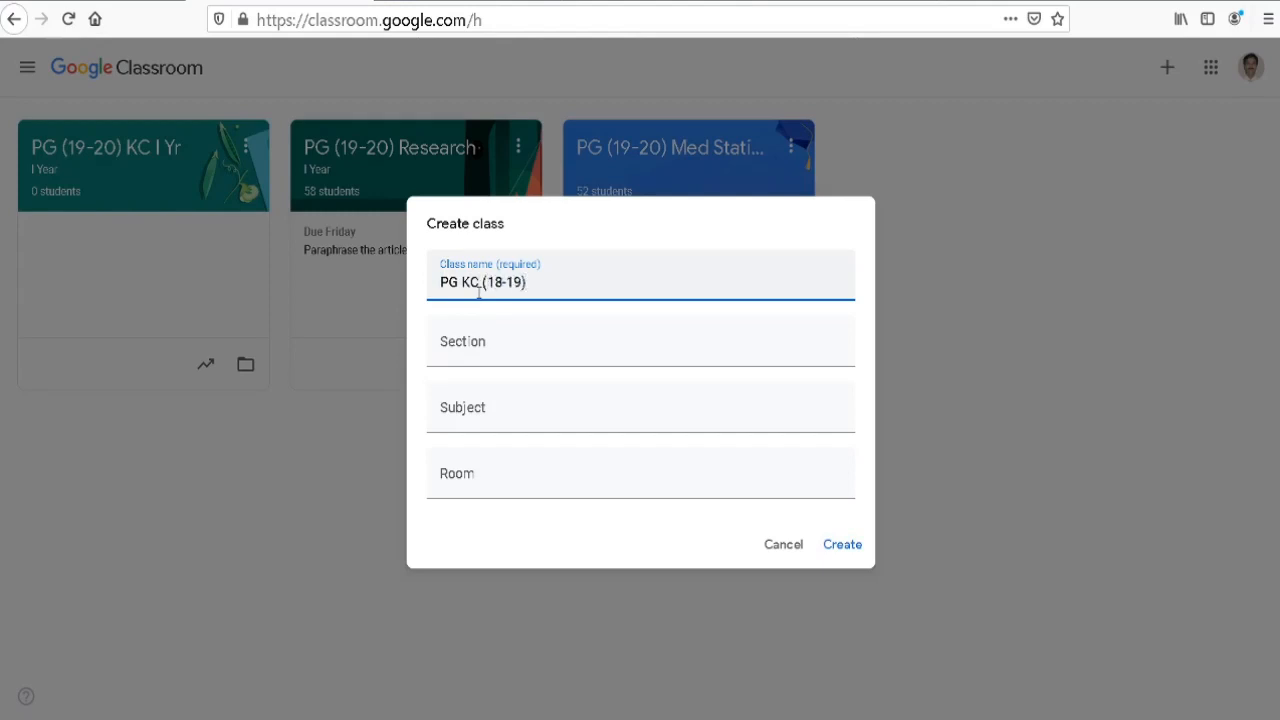
click(477, 403)
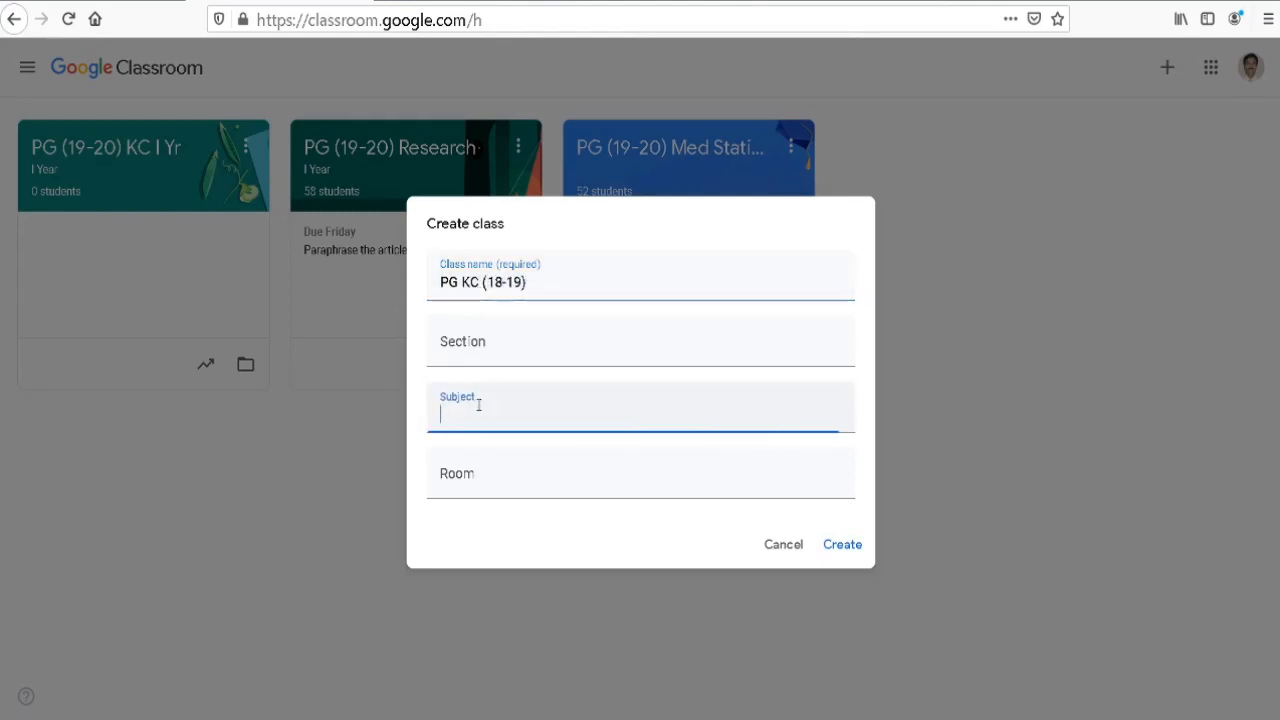
text(KC)
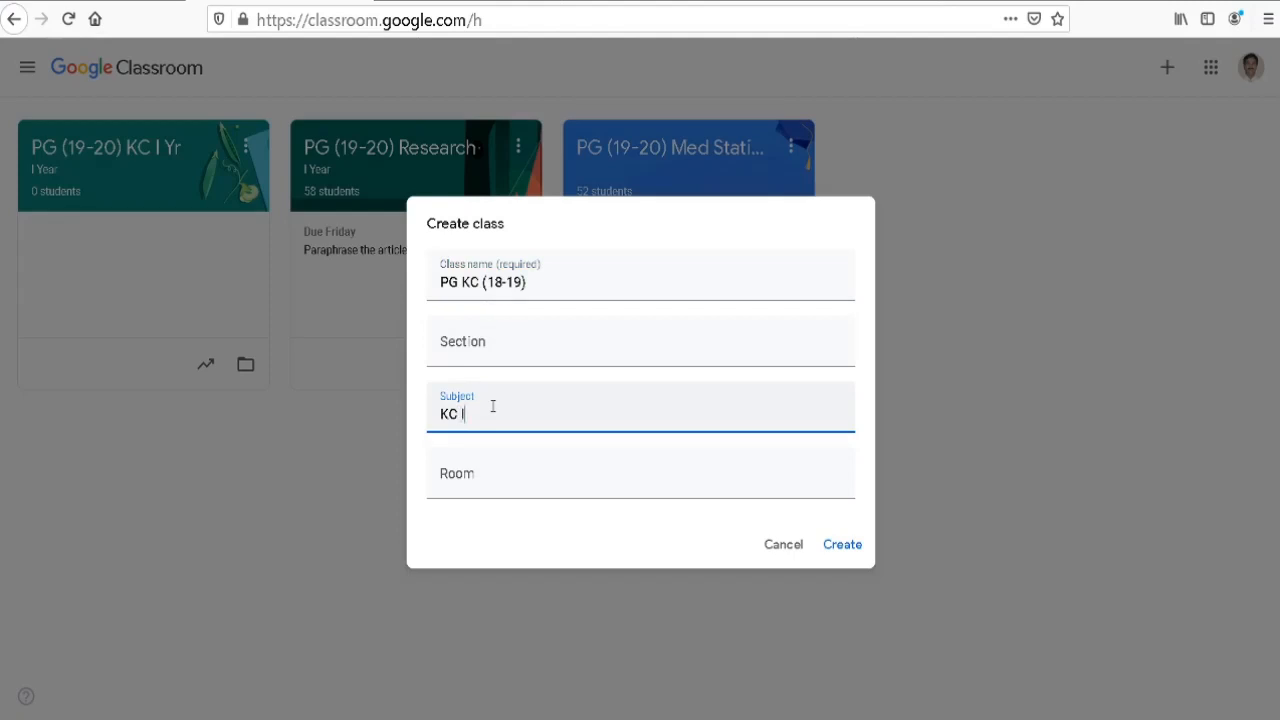
text( I Paper)
click(553, 280)
text(KC)
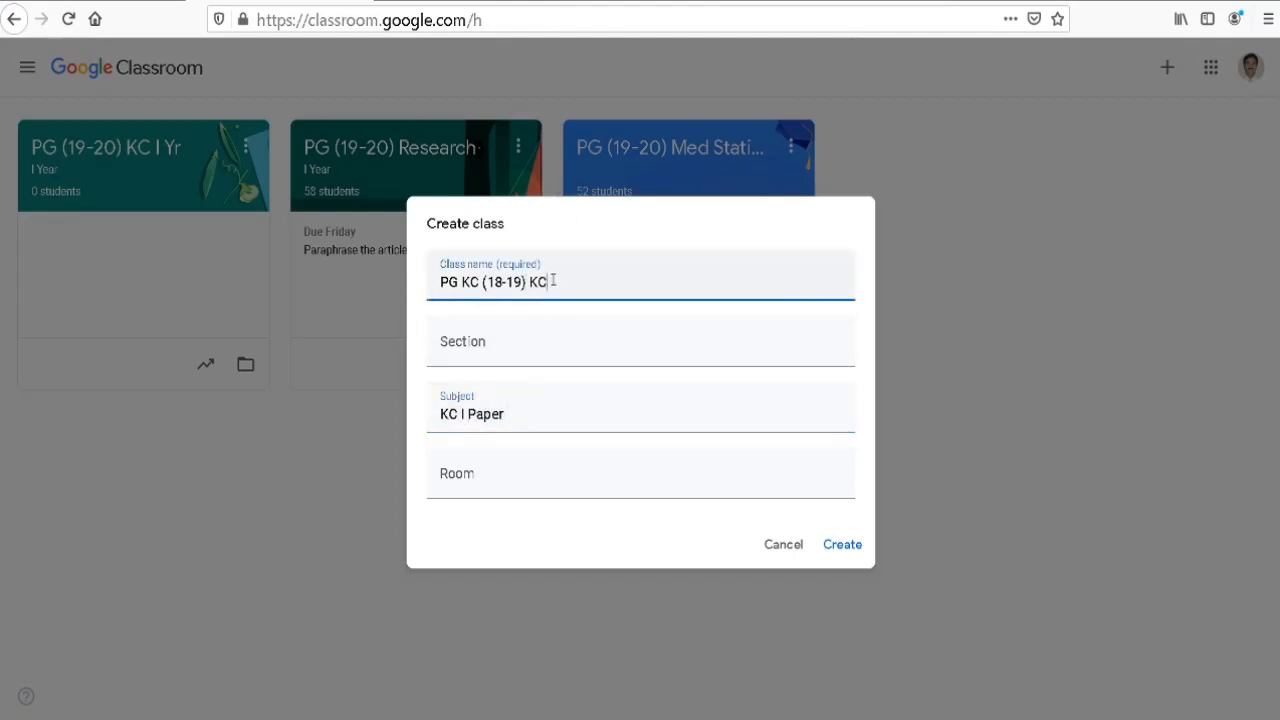
text(-I)
click(846, 546)
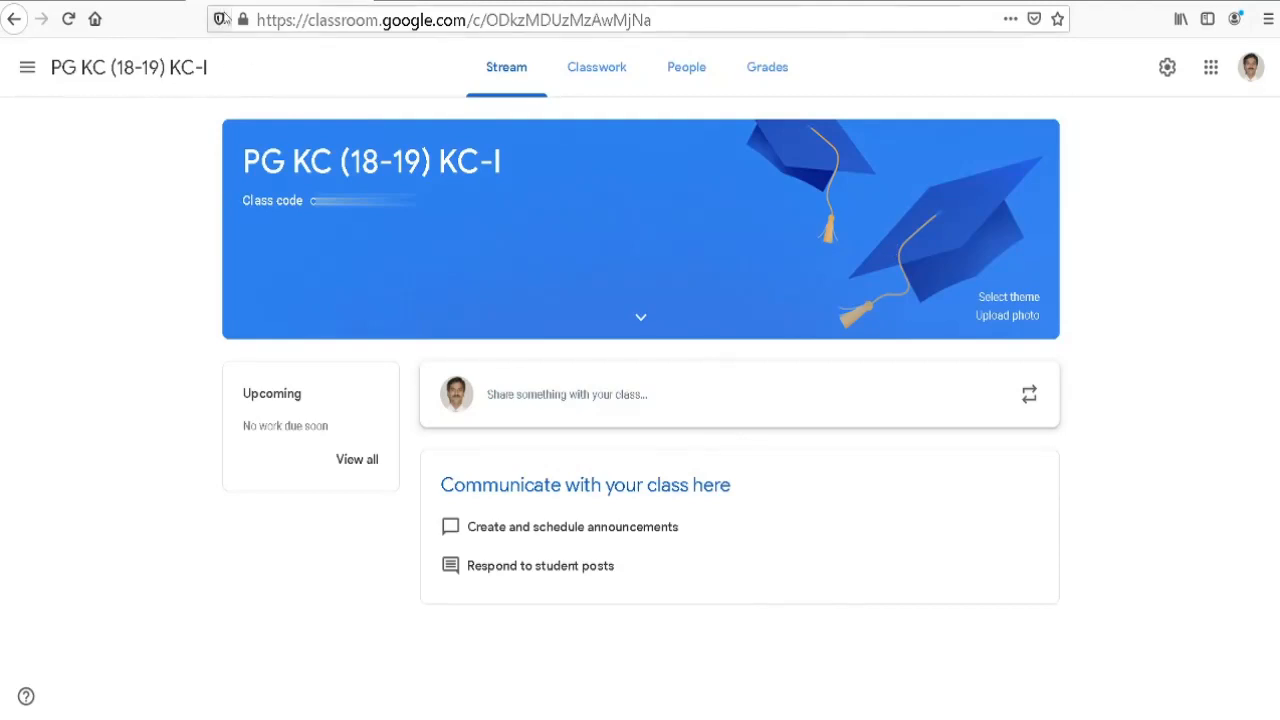
Look over the list of classes, the weekly calendar for all classes and the to-do work awaiting review
click(28, 68)
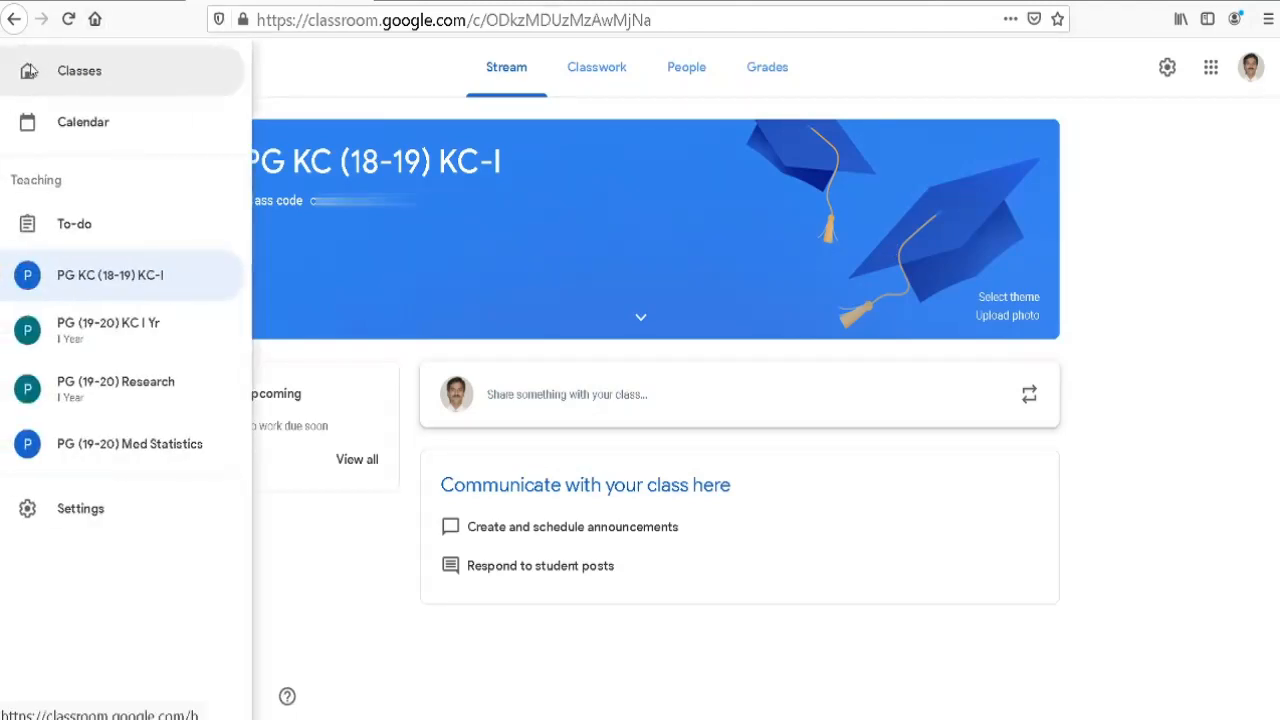
click(90, 86)
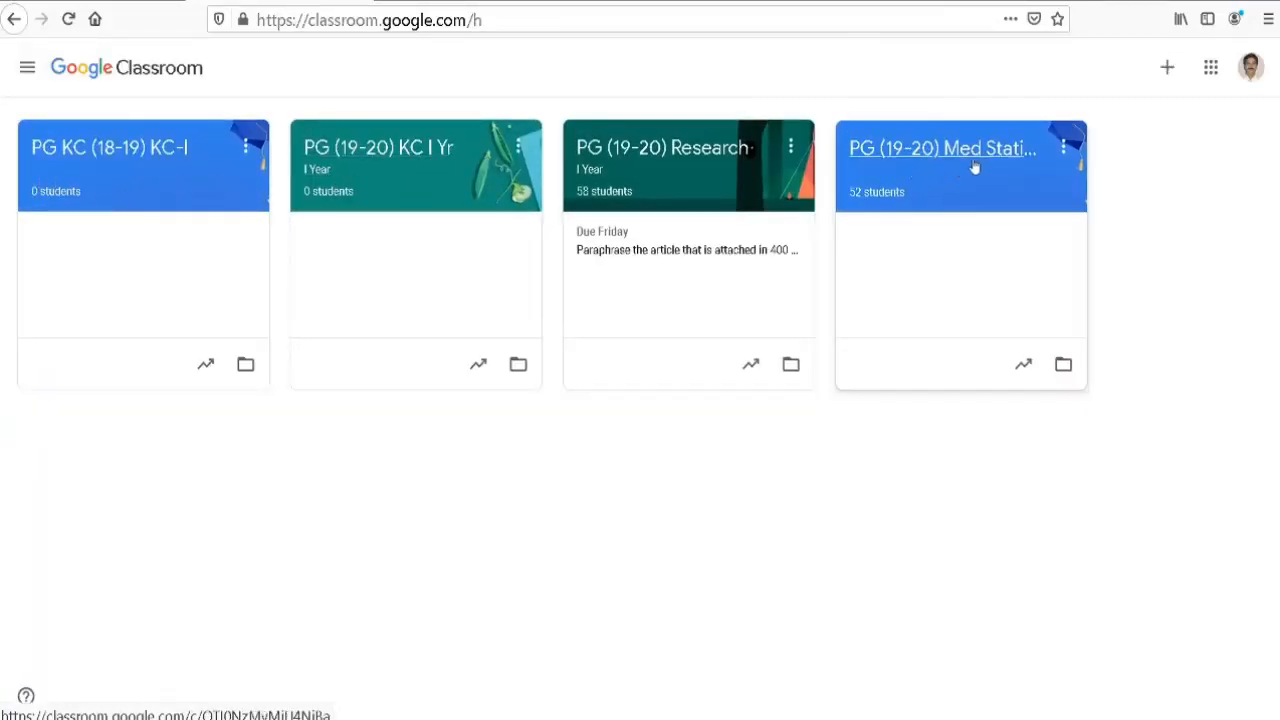
click(27, 67)
click(30, 121)
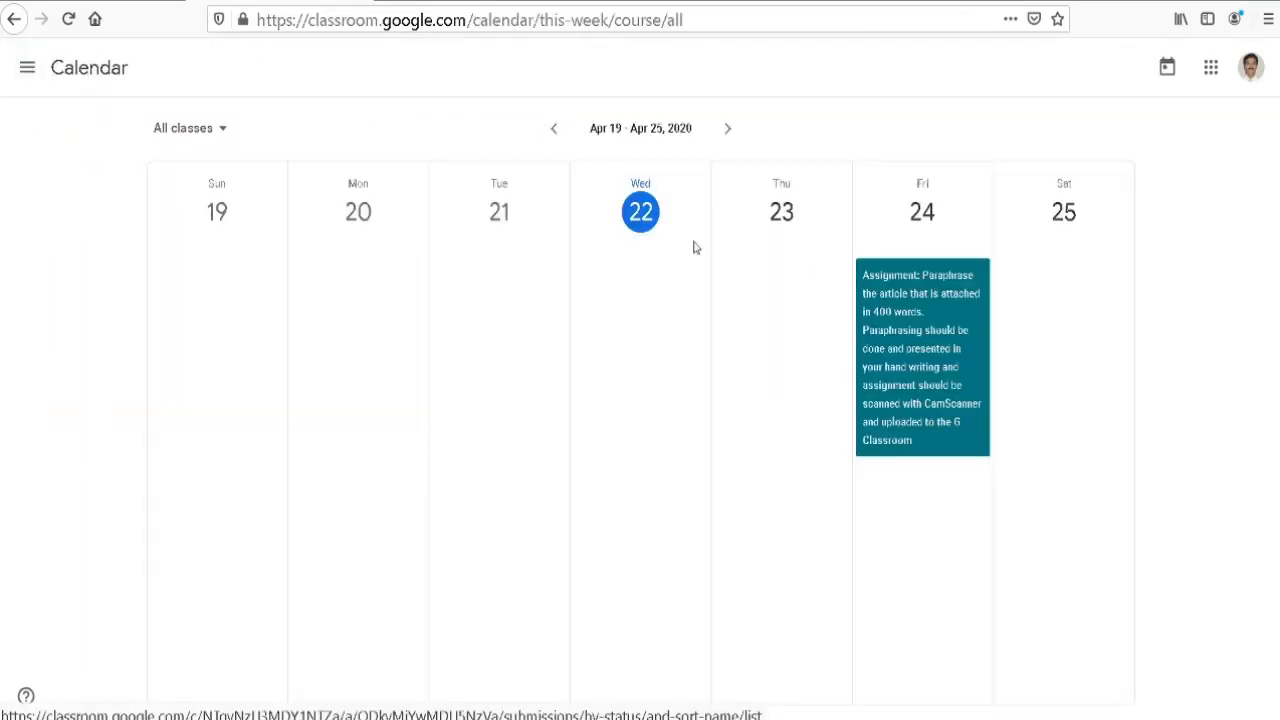
click(27, 67)
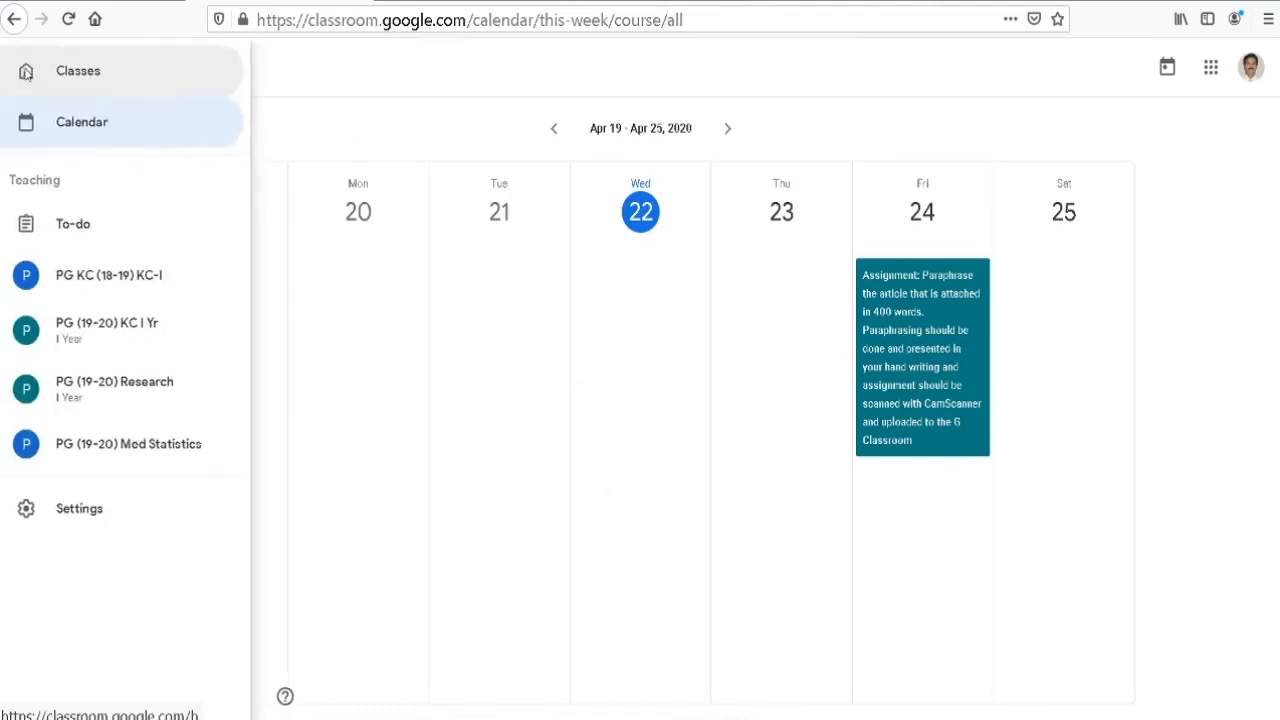
click(62, 237)
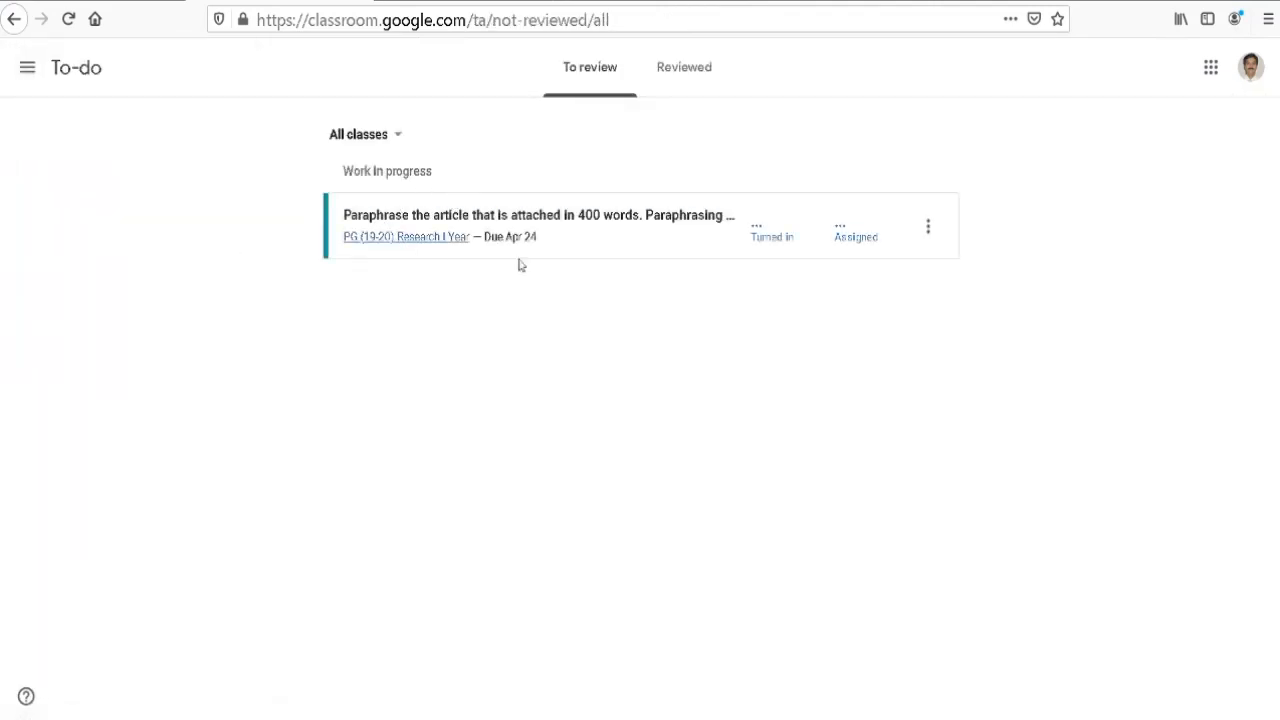
Open the PG KC (18-19) KC-I class and display its class code enlarged, closing it after viewing
click(26, 70)
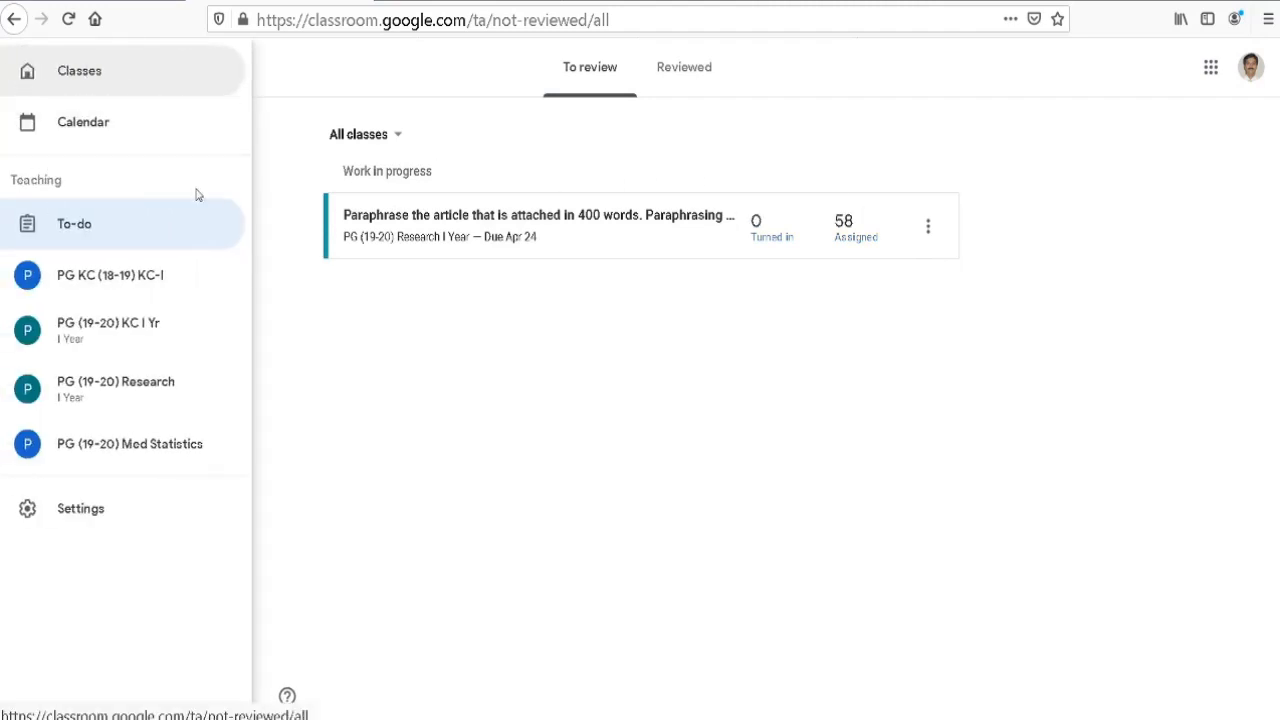
click(145, 285)
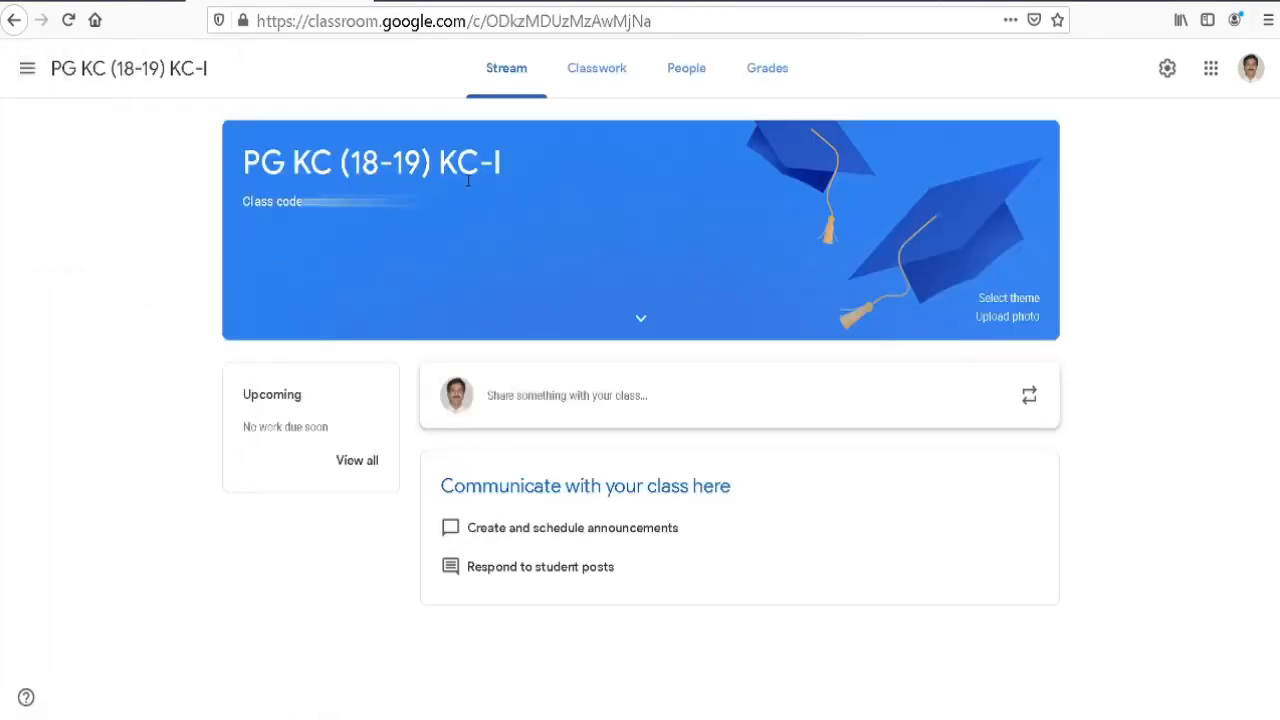
click(345, 201)
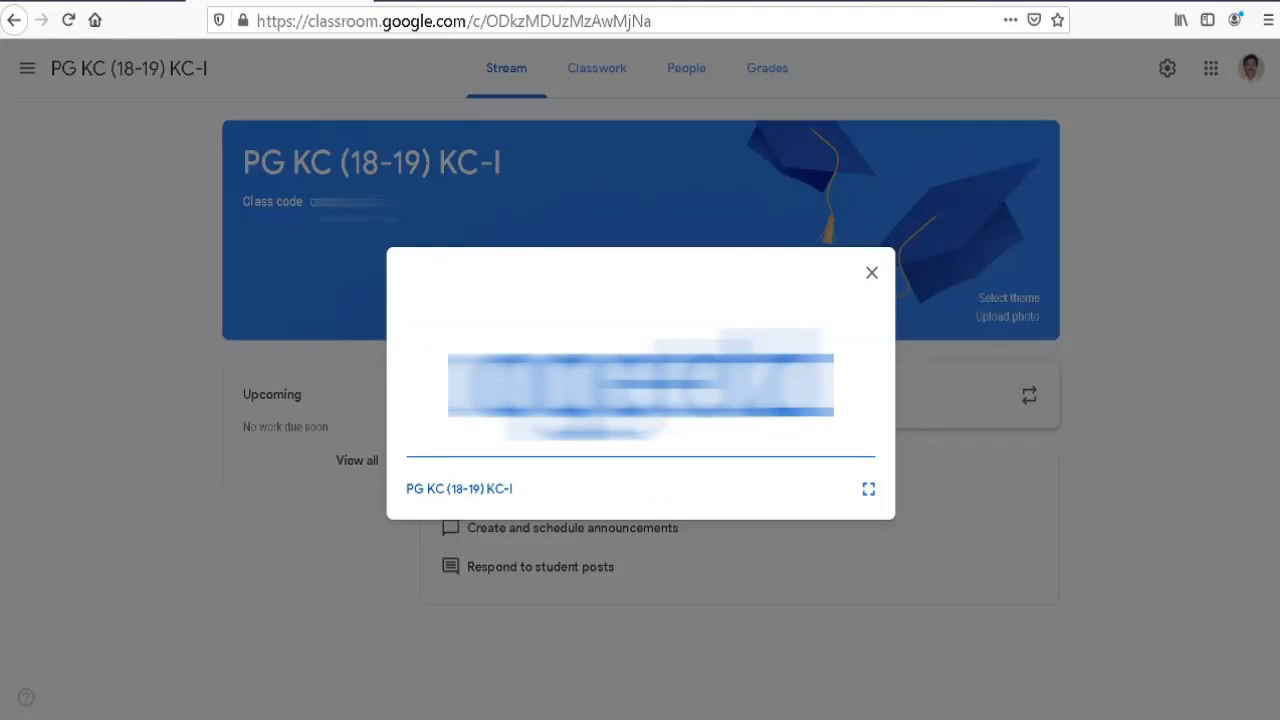
click(872, 274)
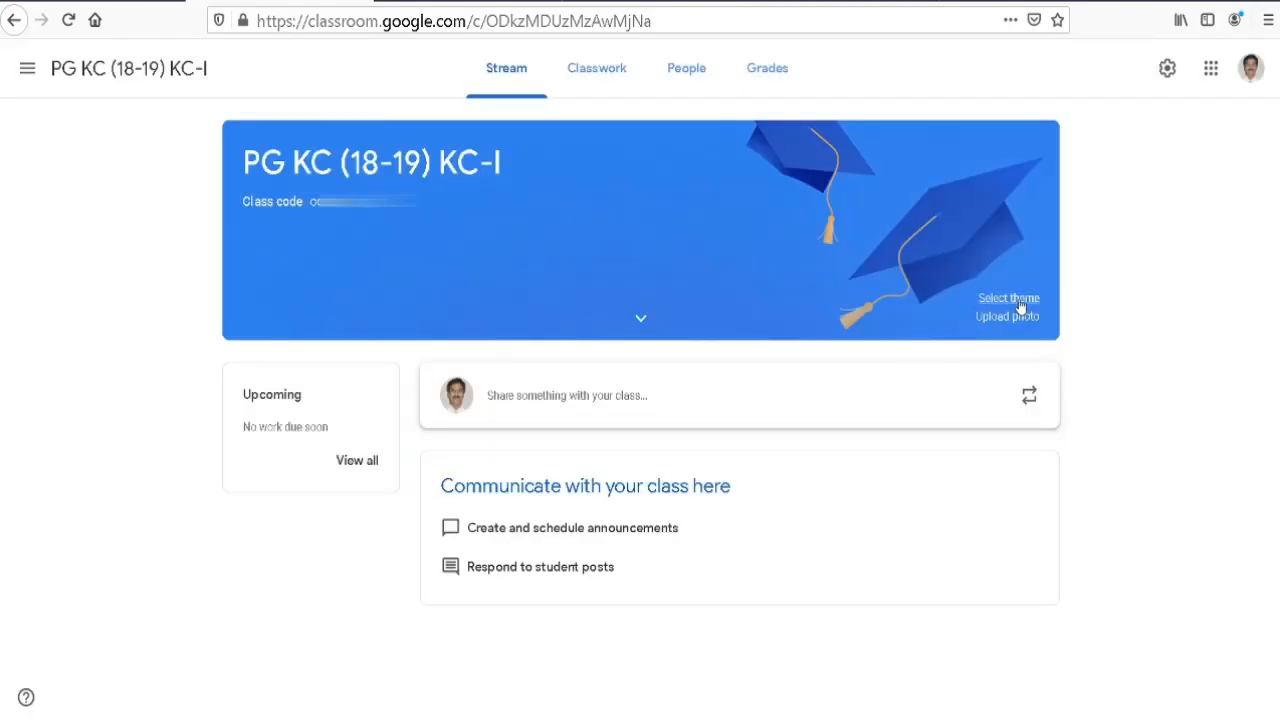
Set the class theme to the red Math & Science image with the graph tablet and calculator
click(1015, 300)
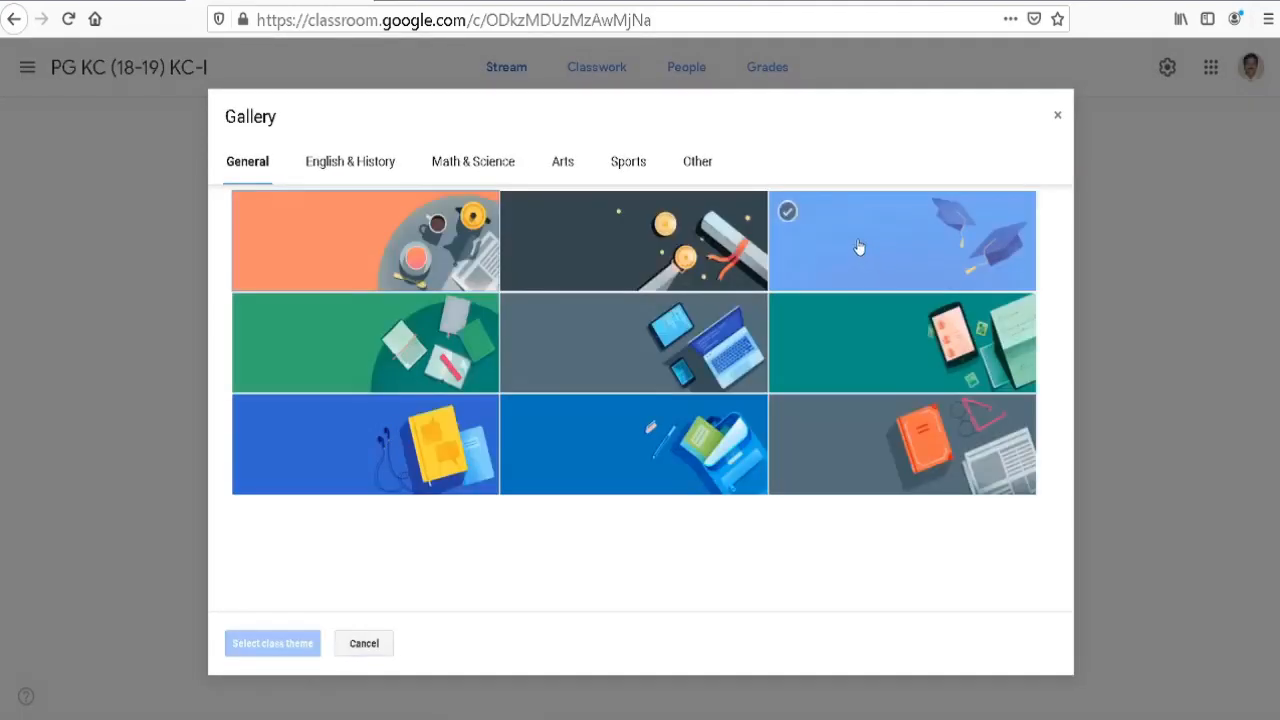
click(858, 332)
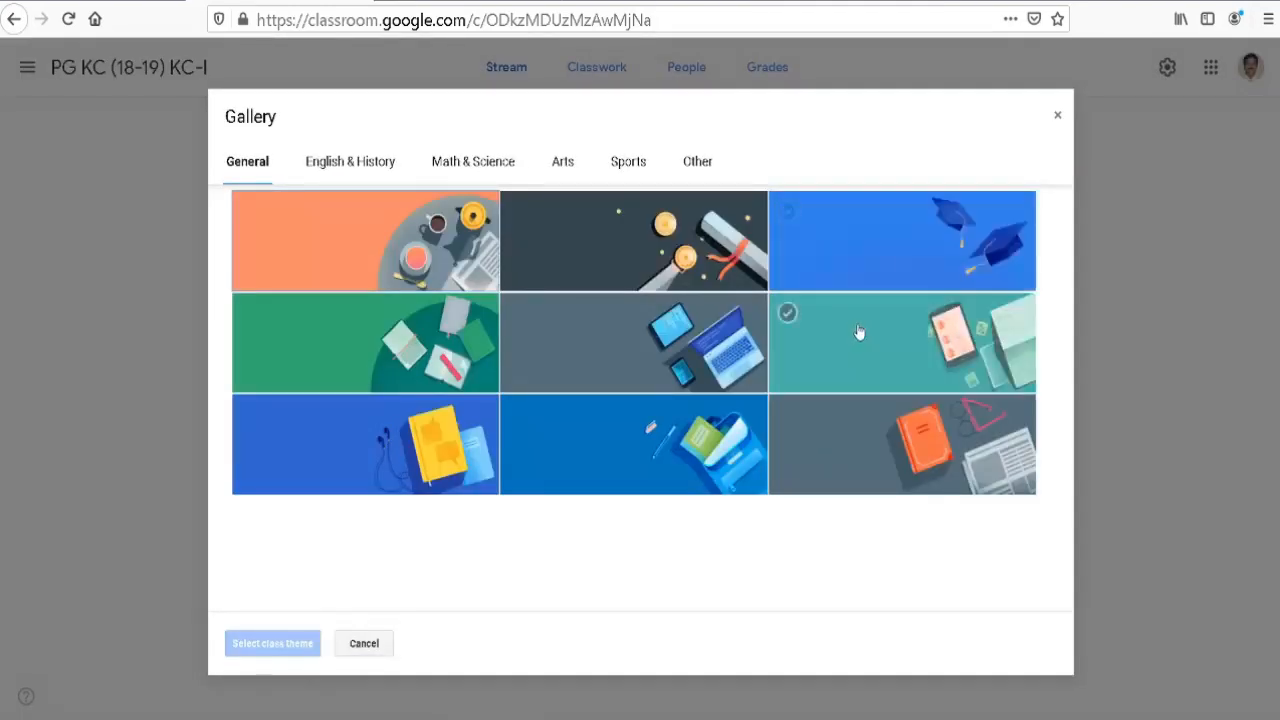
click(508, 165)
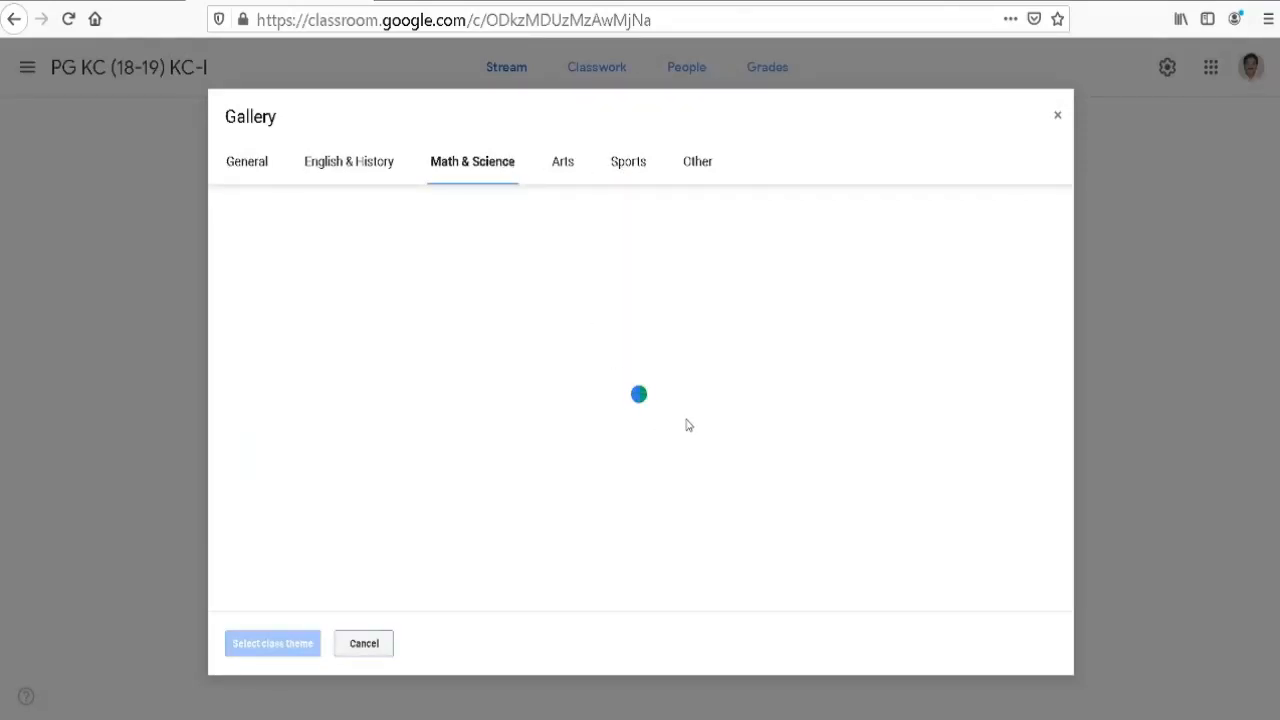
click(838, 270)
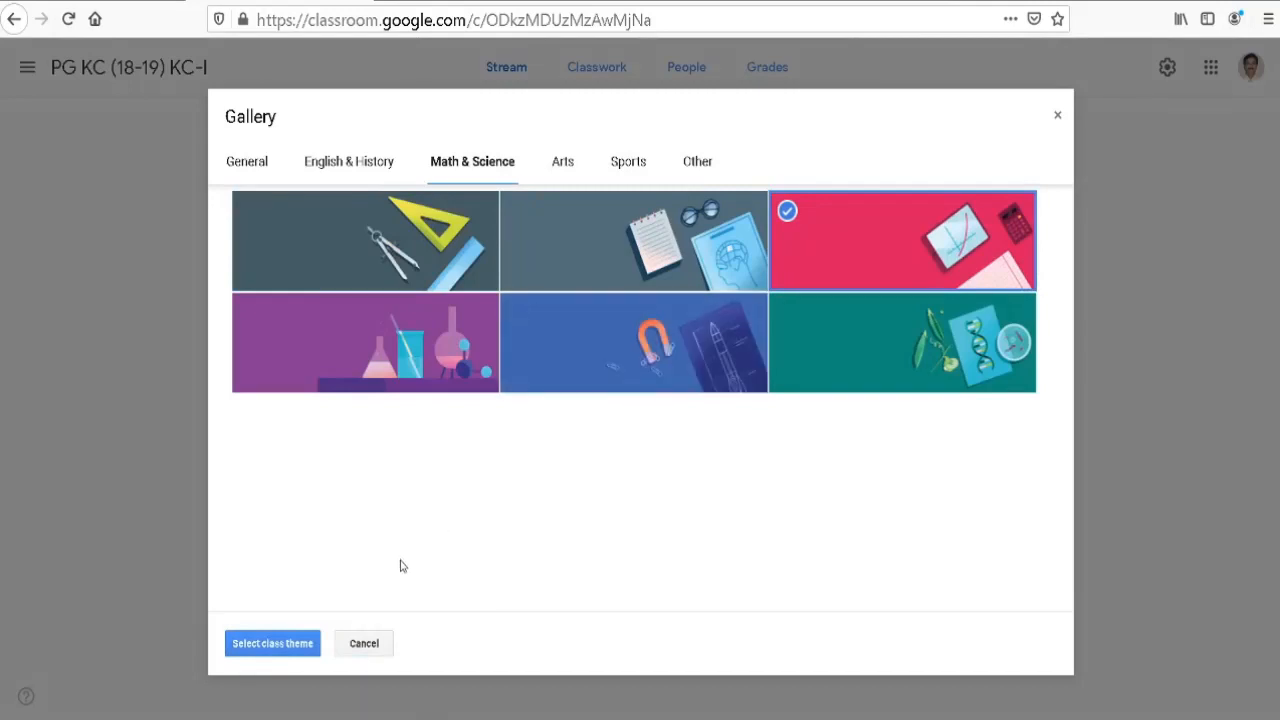
click(290, 643)
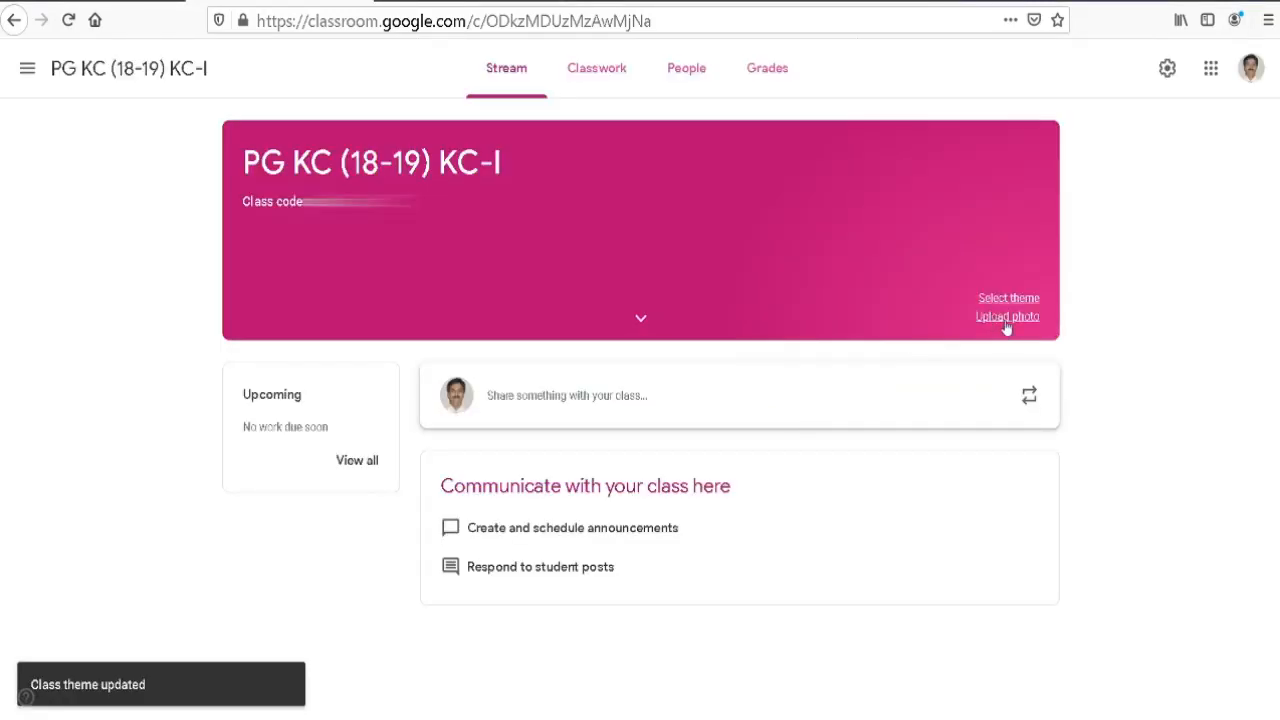
Expand the class details in the banner and look through the Classwork, People and Grades pages, returning to the Stream
click(641, 318)
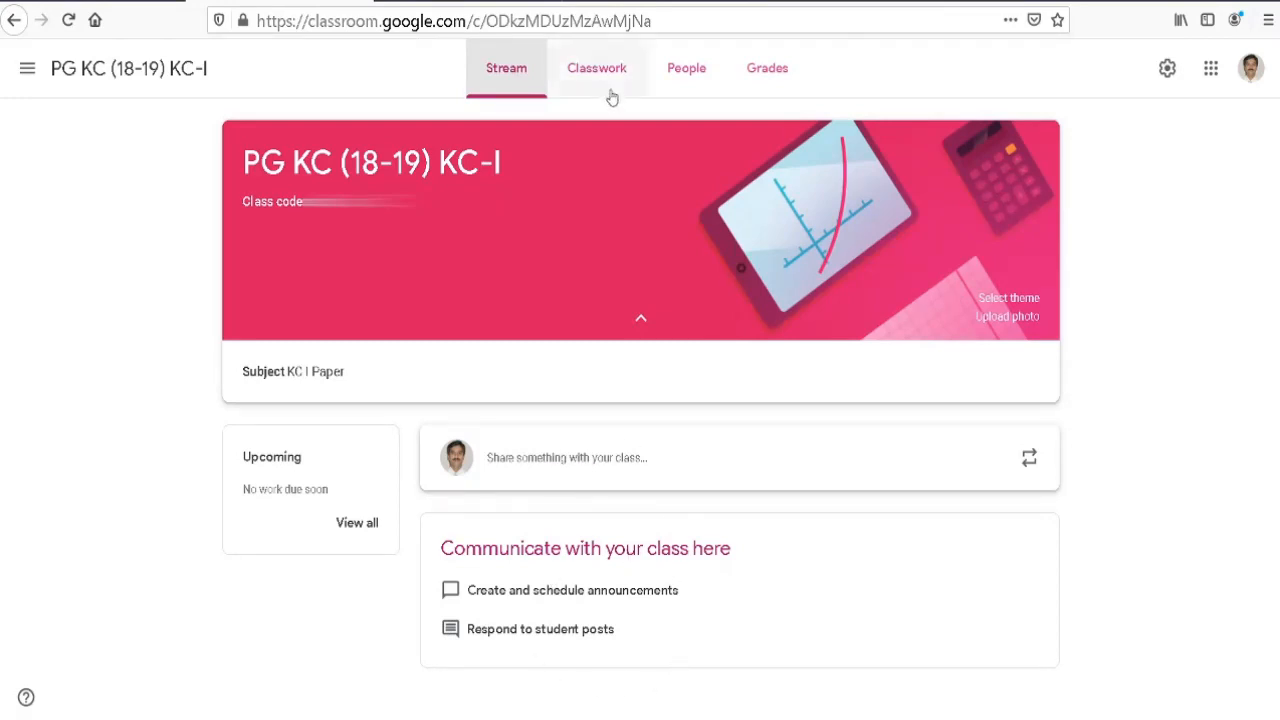
click(574, 60)
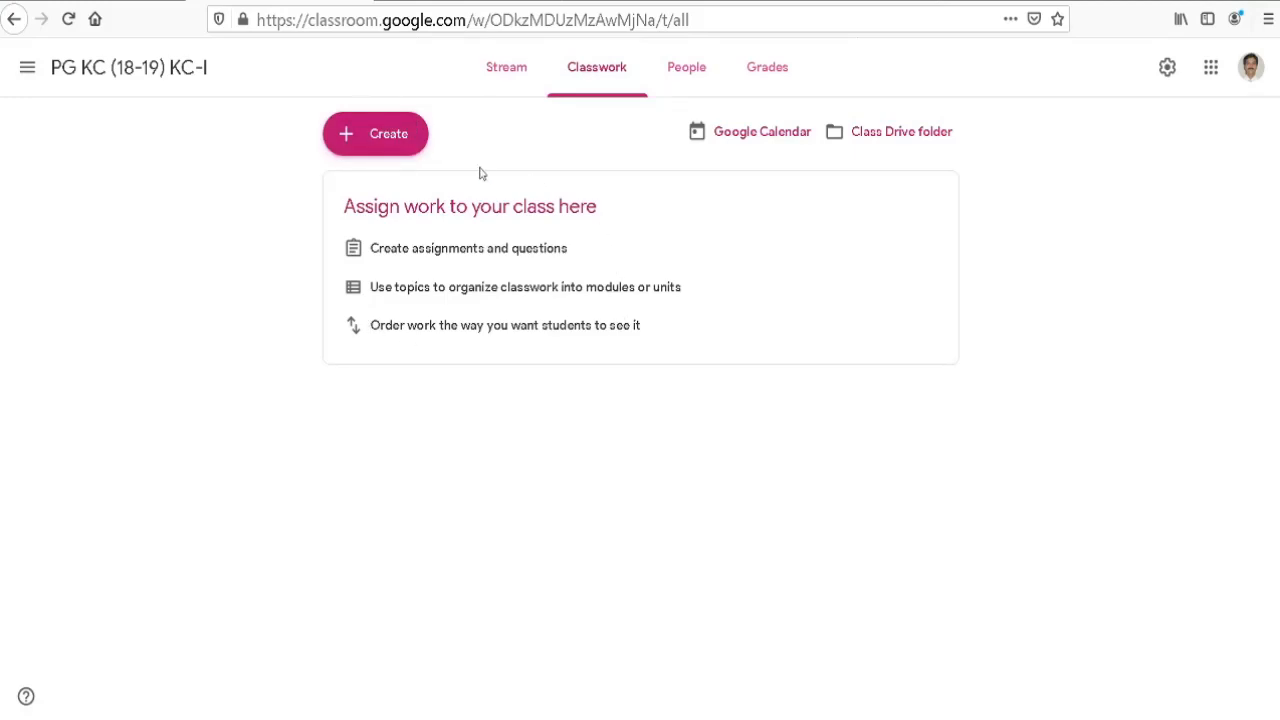
click(690, 72)
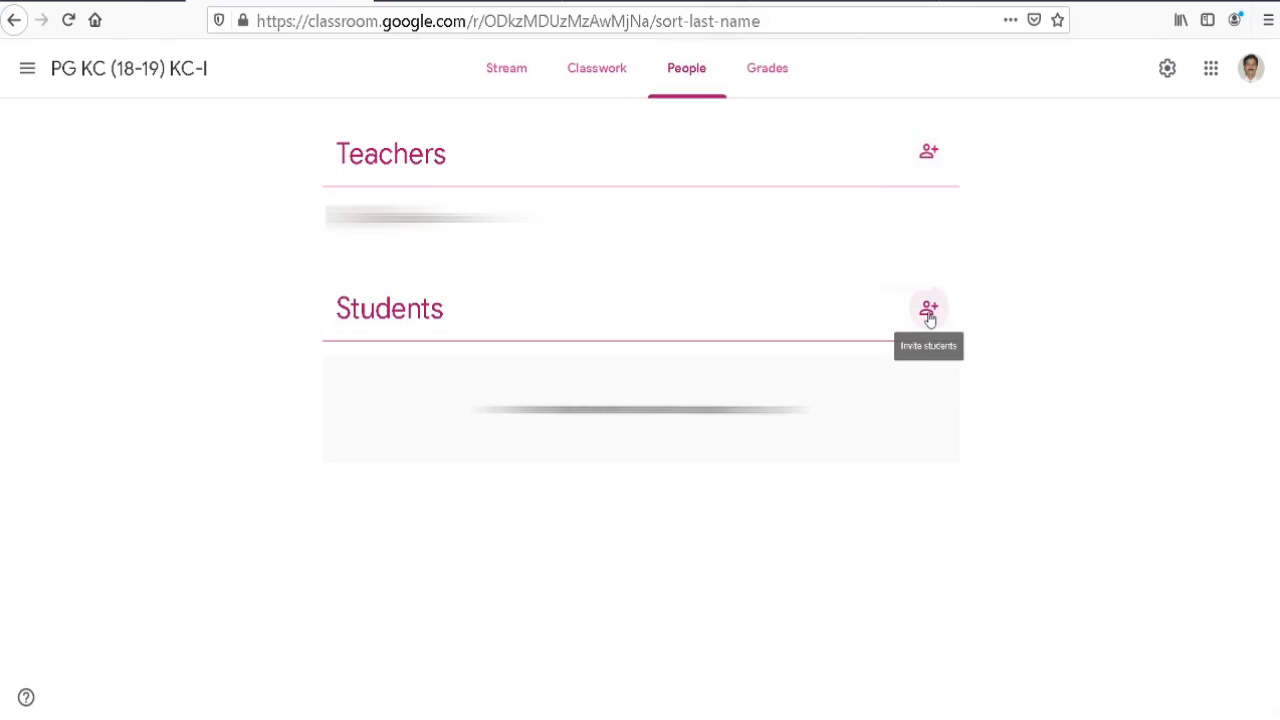
click(767, 67)
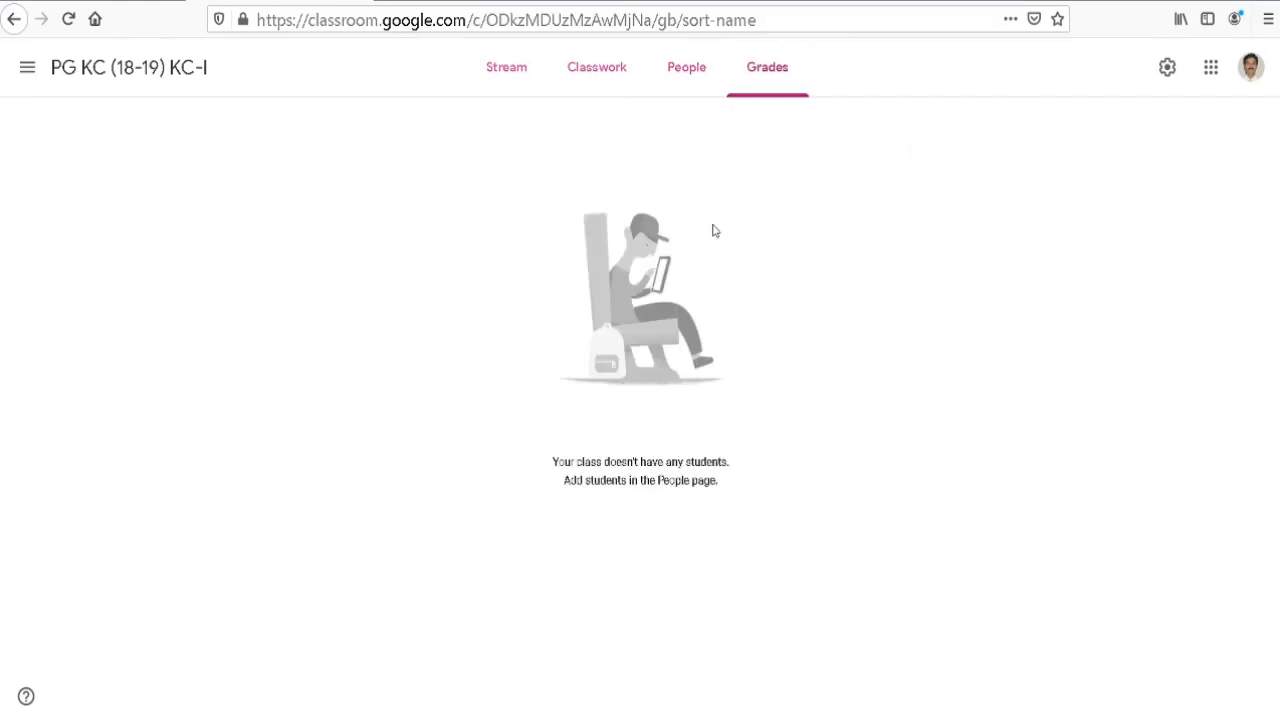
click(506, 67)
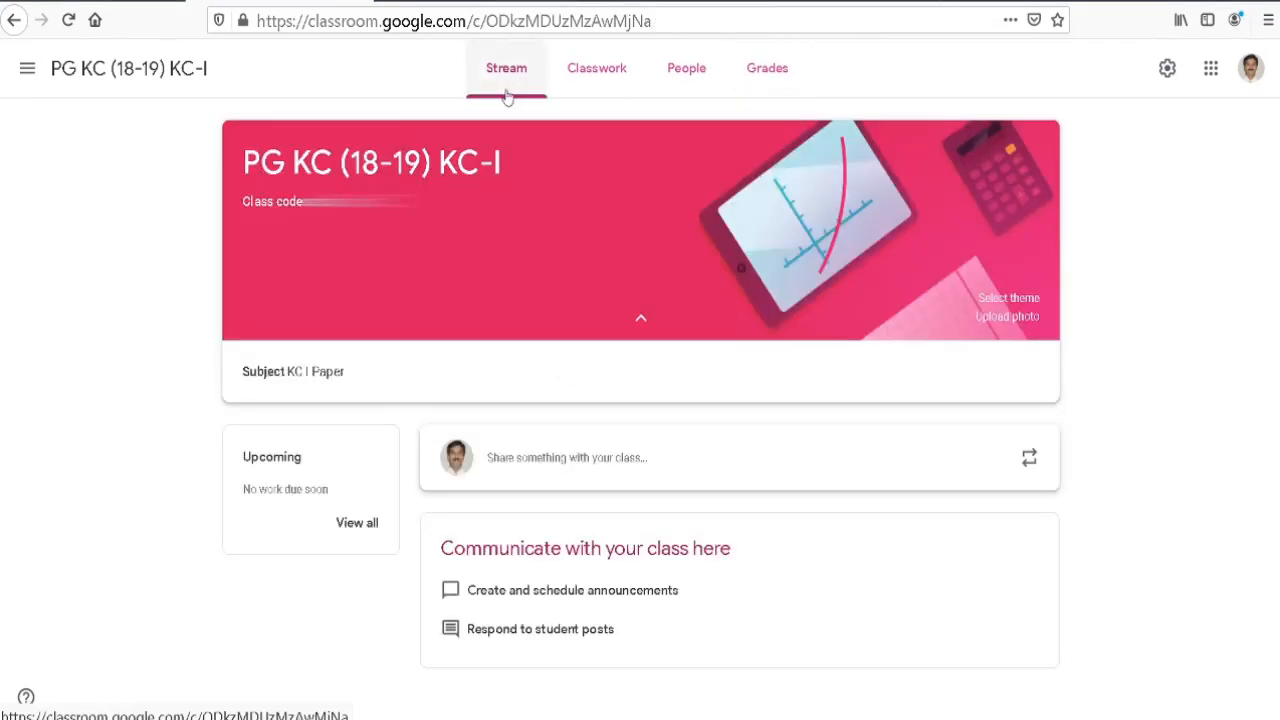
Open the class settings and examine the class code options and the Stream posting permissions
click(1167, 69)
scroll(551, 206, down, 2)
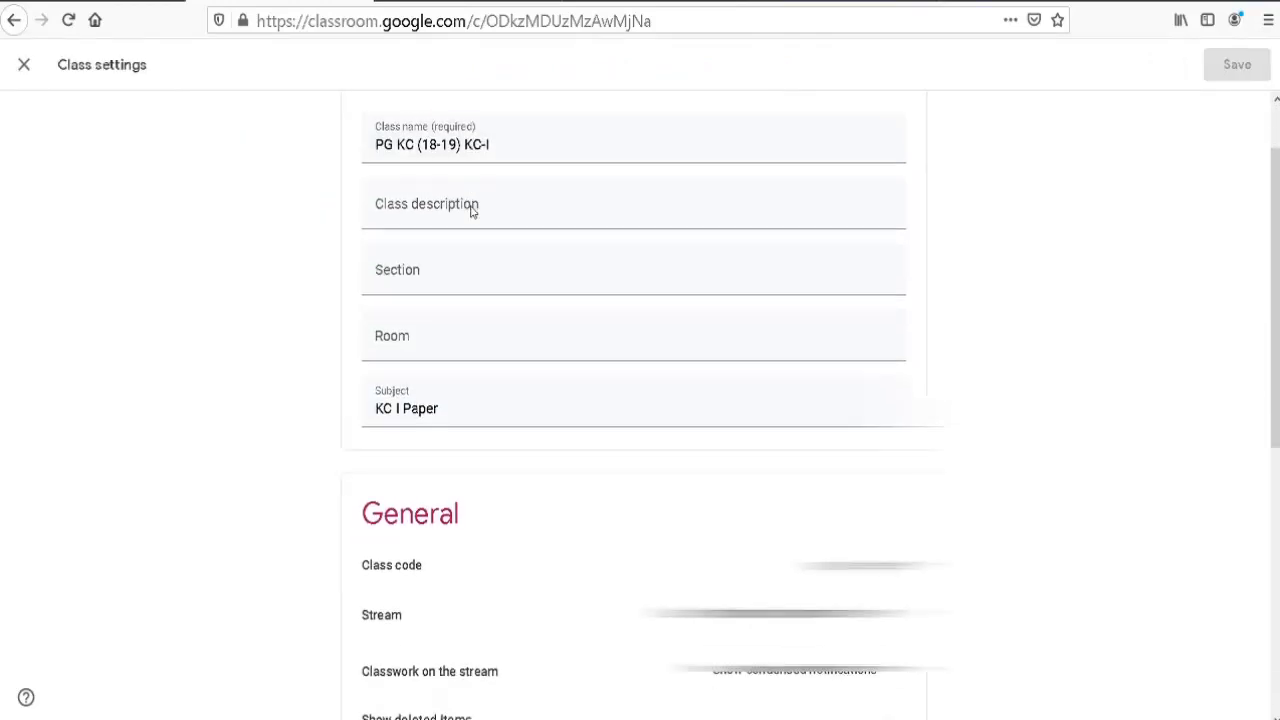
scroll(543, 274, down, 5)
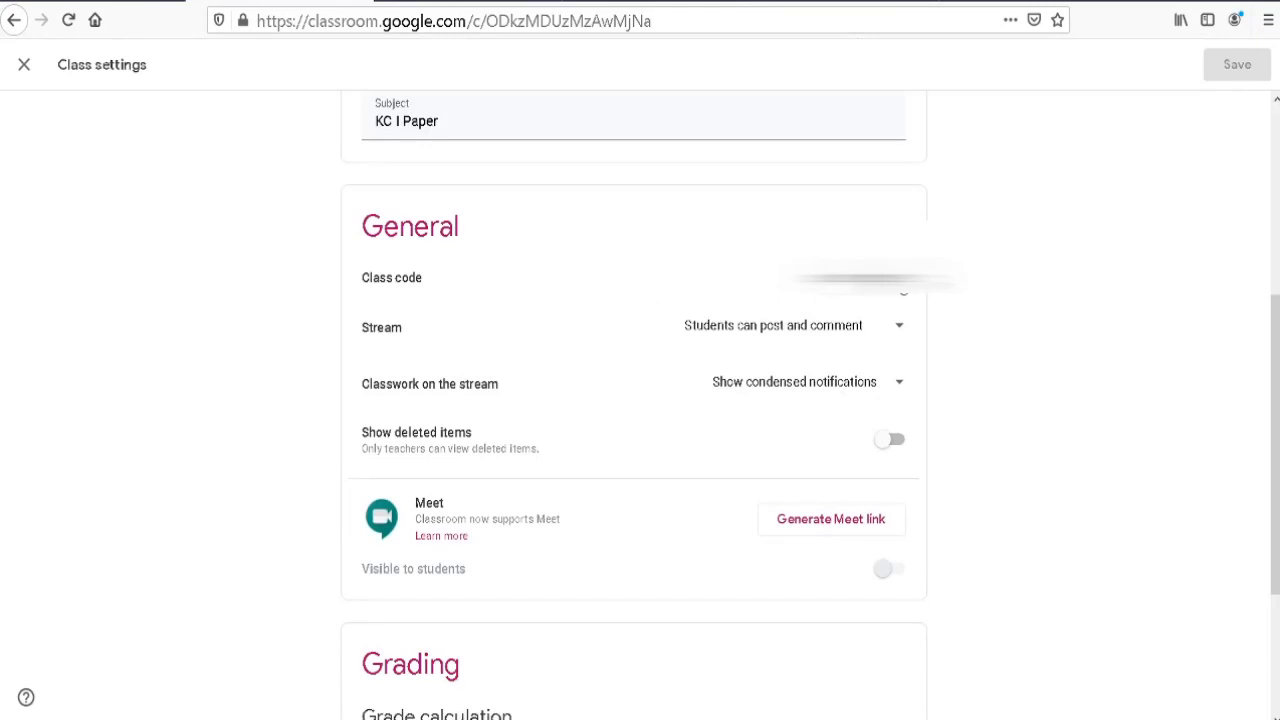
click(903, 288)
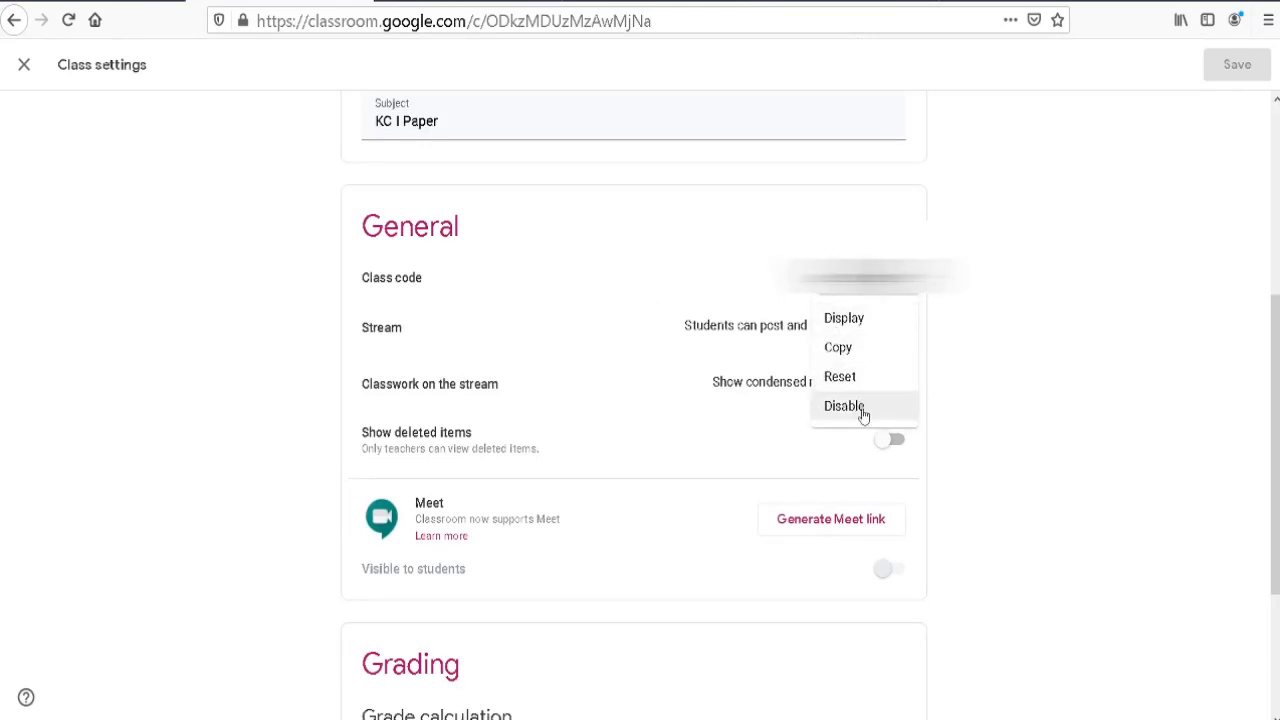
click(968, 332)
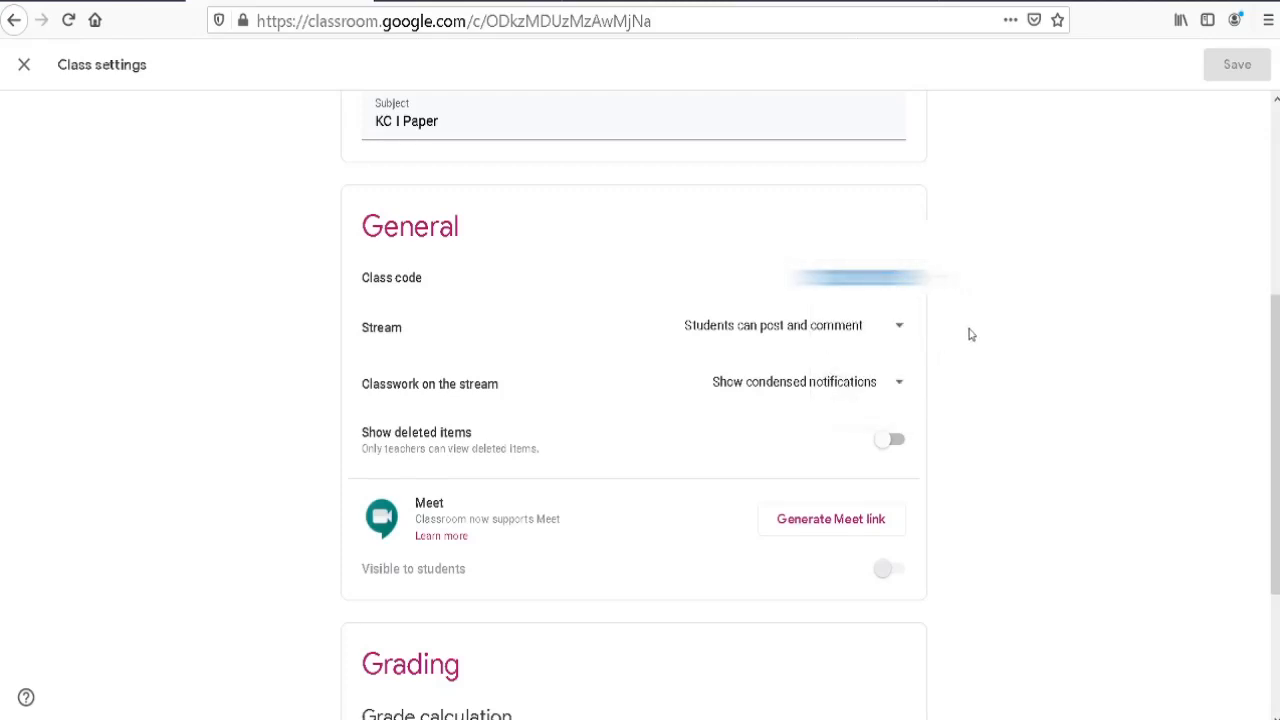
scroll(930, 300, down, 1)
click(900, 236)
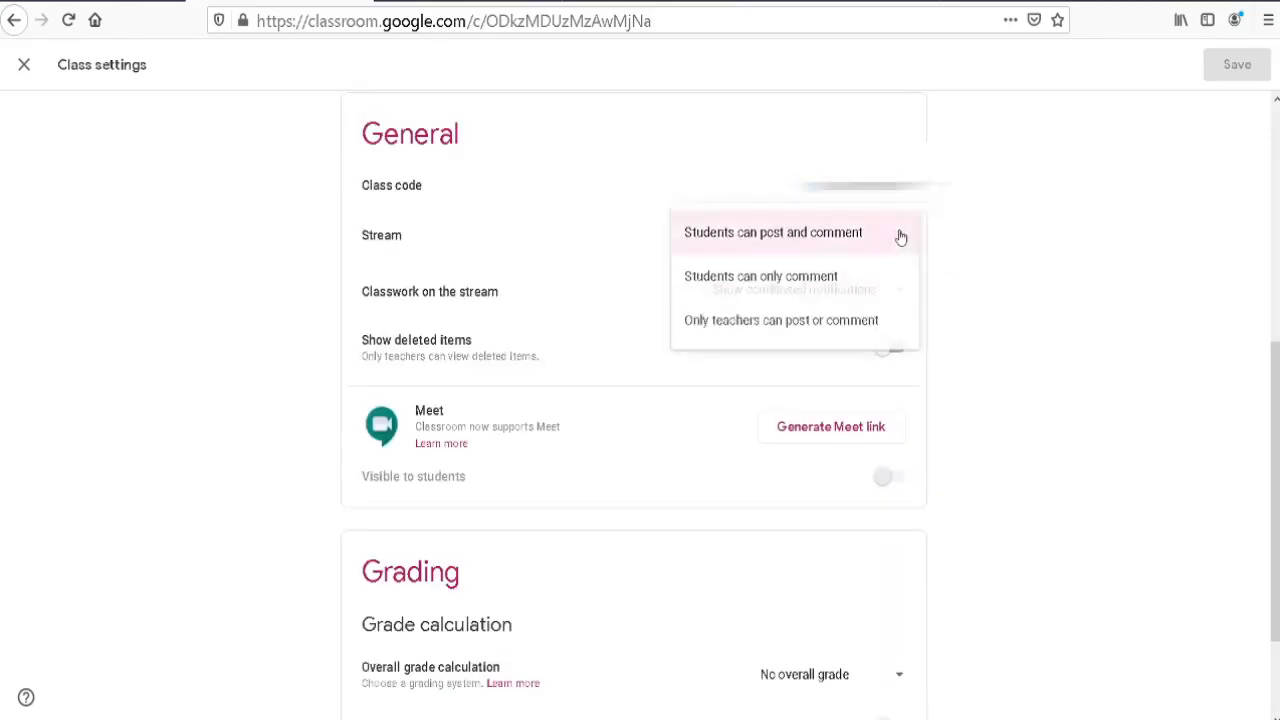
click(900, 236)
Generate a Meet link for the class, reset it, keep it visible to students and save the class settings
scroll(869, 348, down, 1)
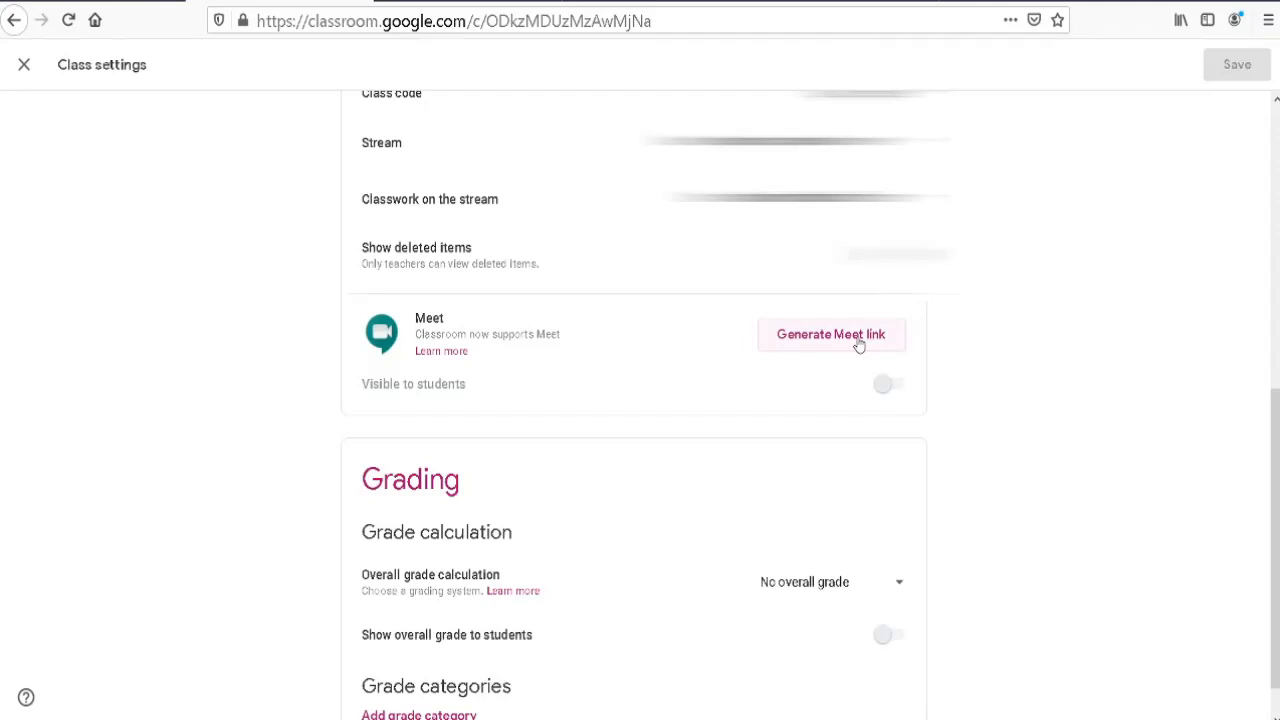
click(858, 344)
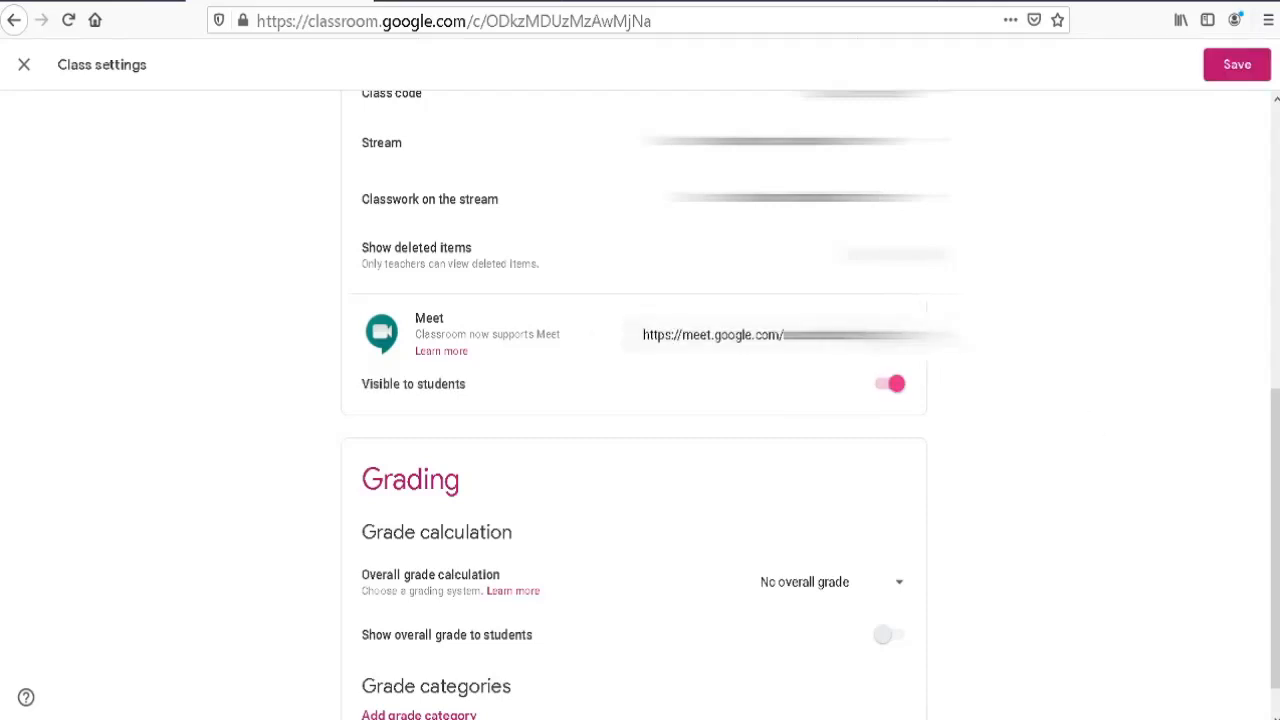
click(850, 335)
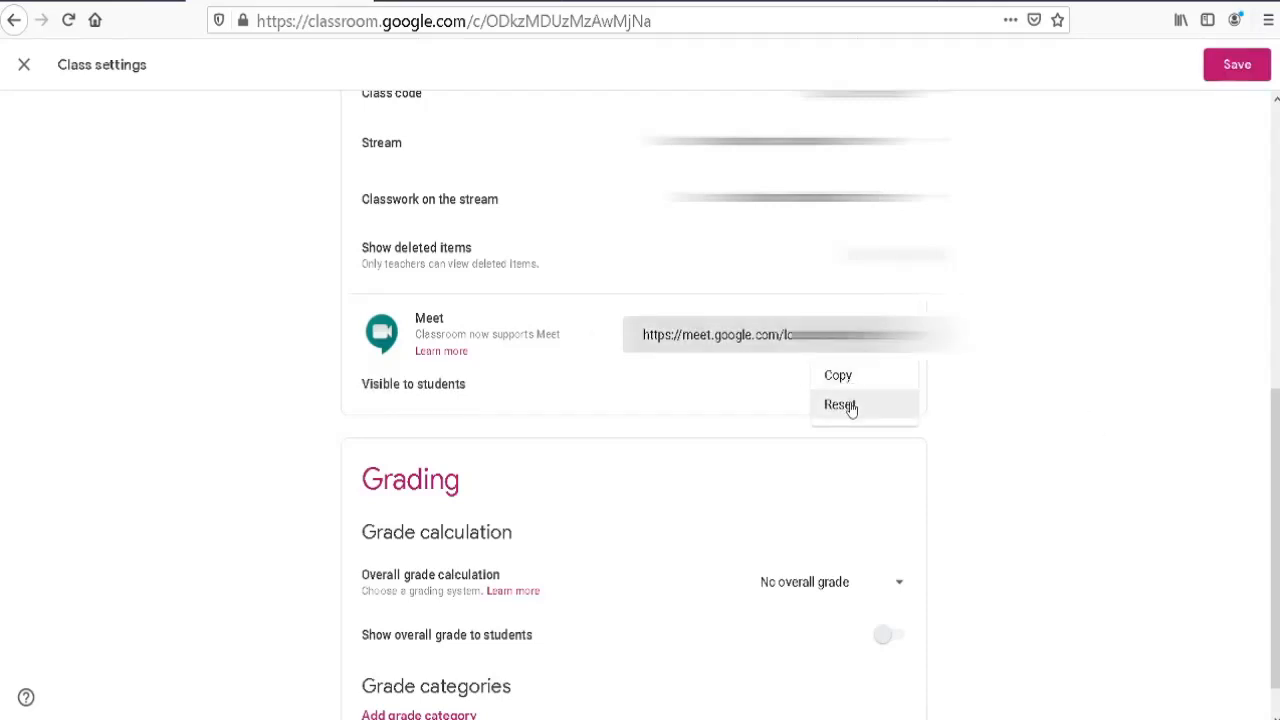
click(848, 405)
click(895, 385)
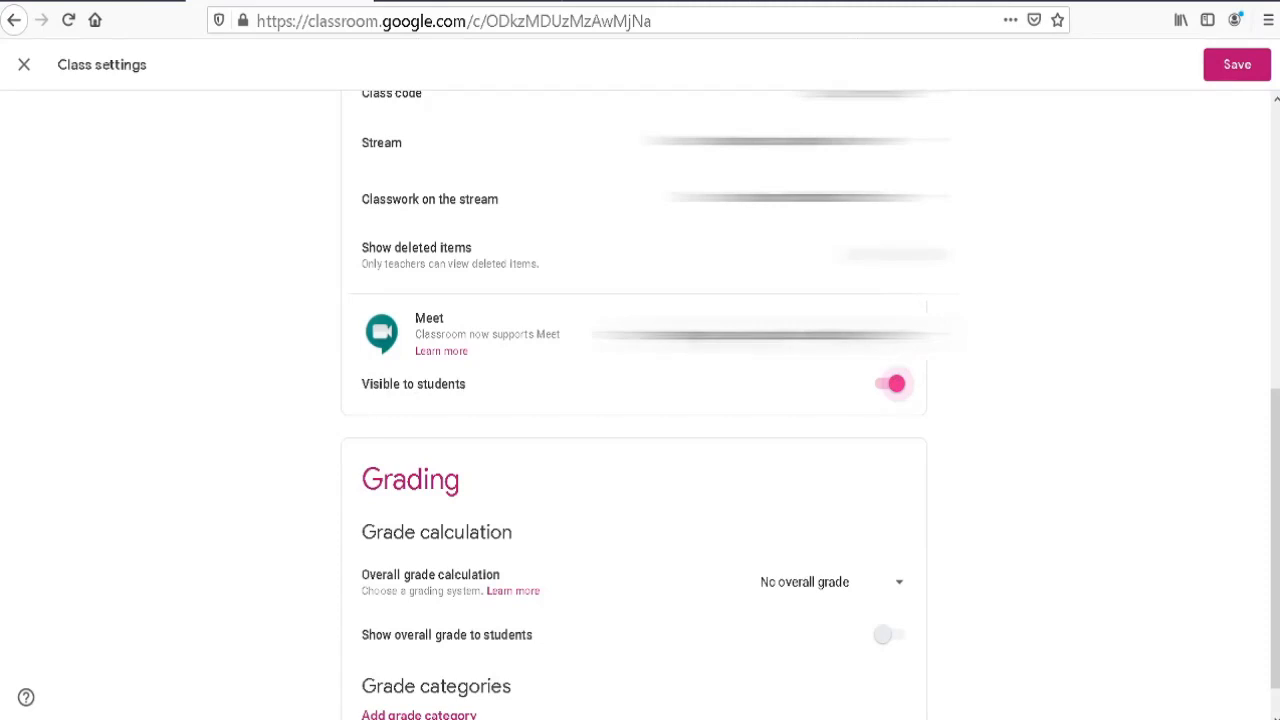
scroll(1066, 311, down, 1)
scroll(1066, 311, up, 8)
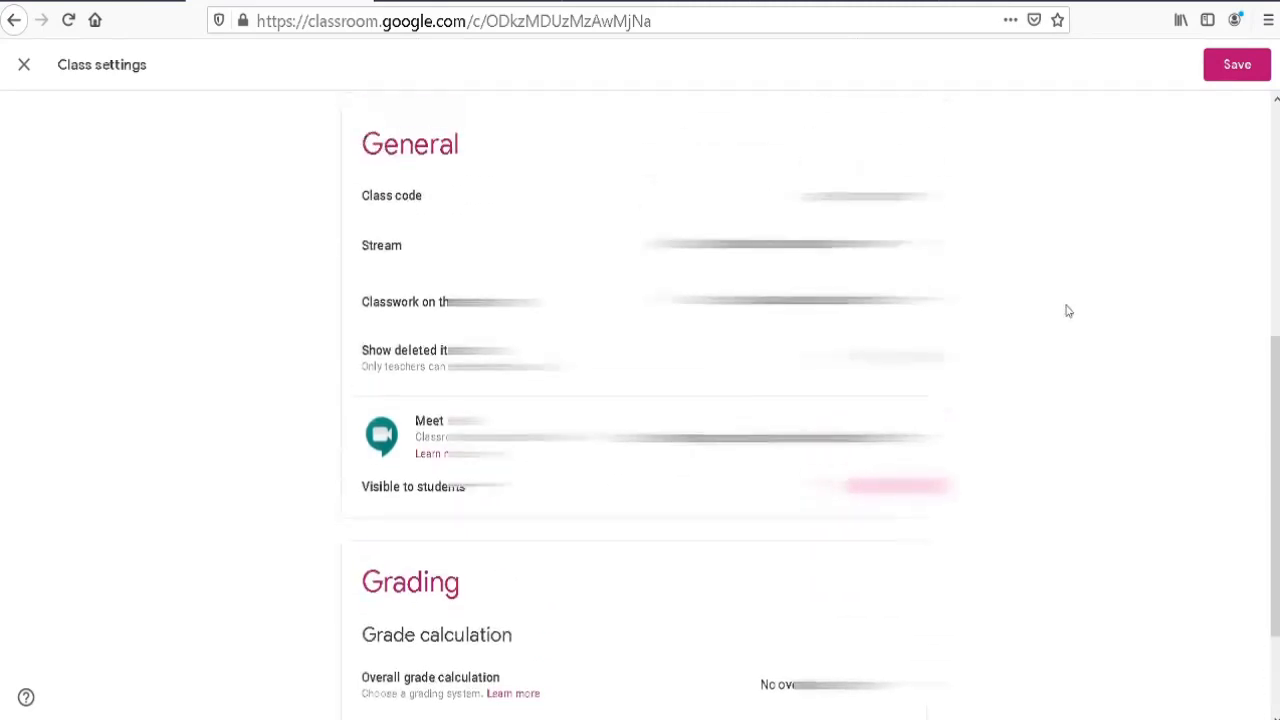
scroll(1189, 49, down, 6)
click(1250, 64)
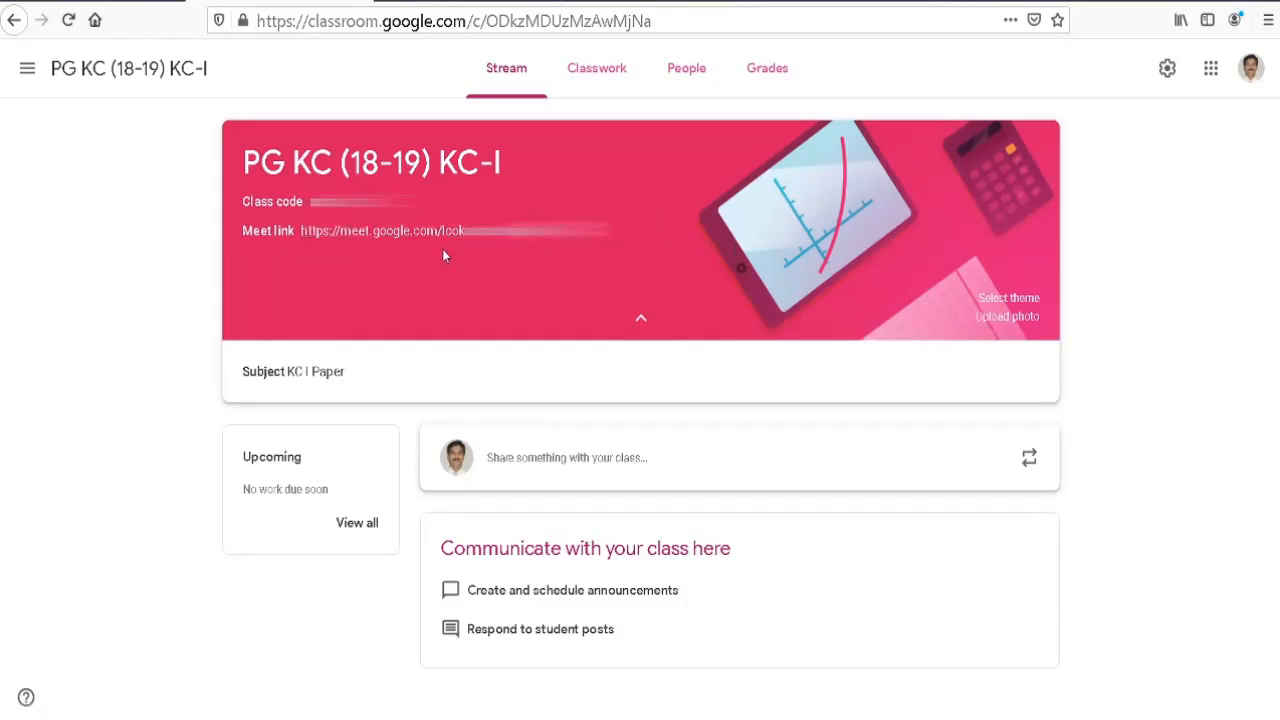
Join the class meeting from its Meet link with the microphone allowed and the camera denied, dismissing the Add others dialog
click(446, 232)
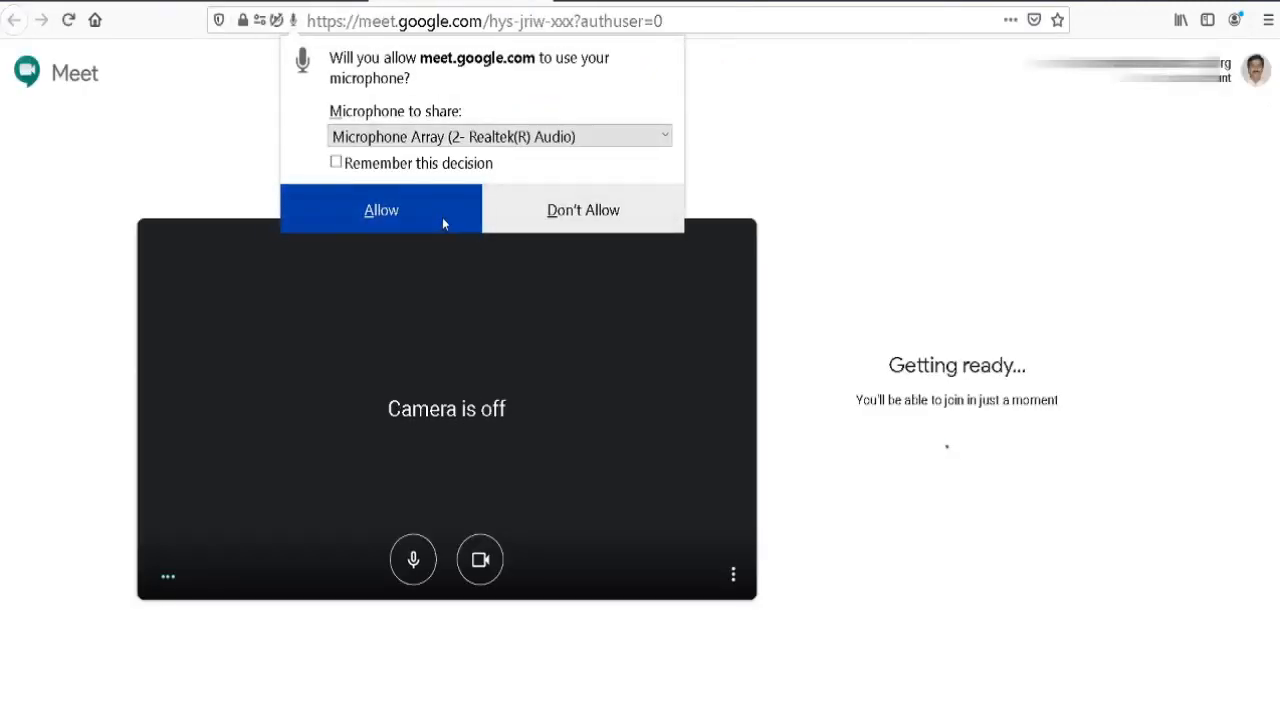
click(442, 217)
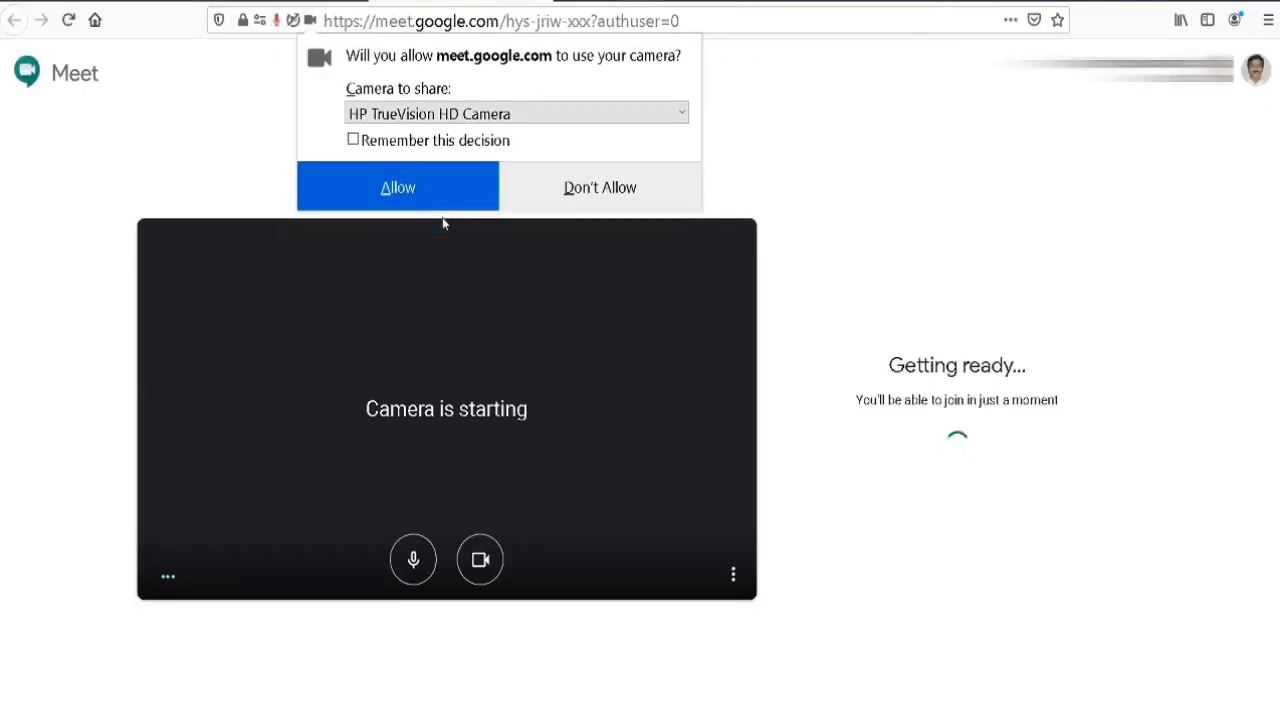
click(548, 188)
click(910, 423)
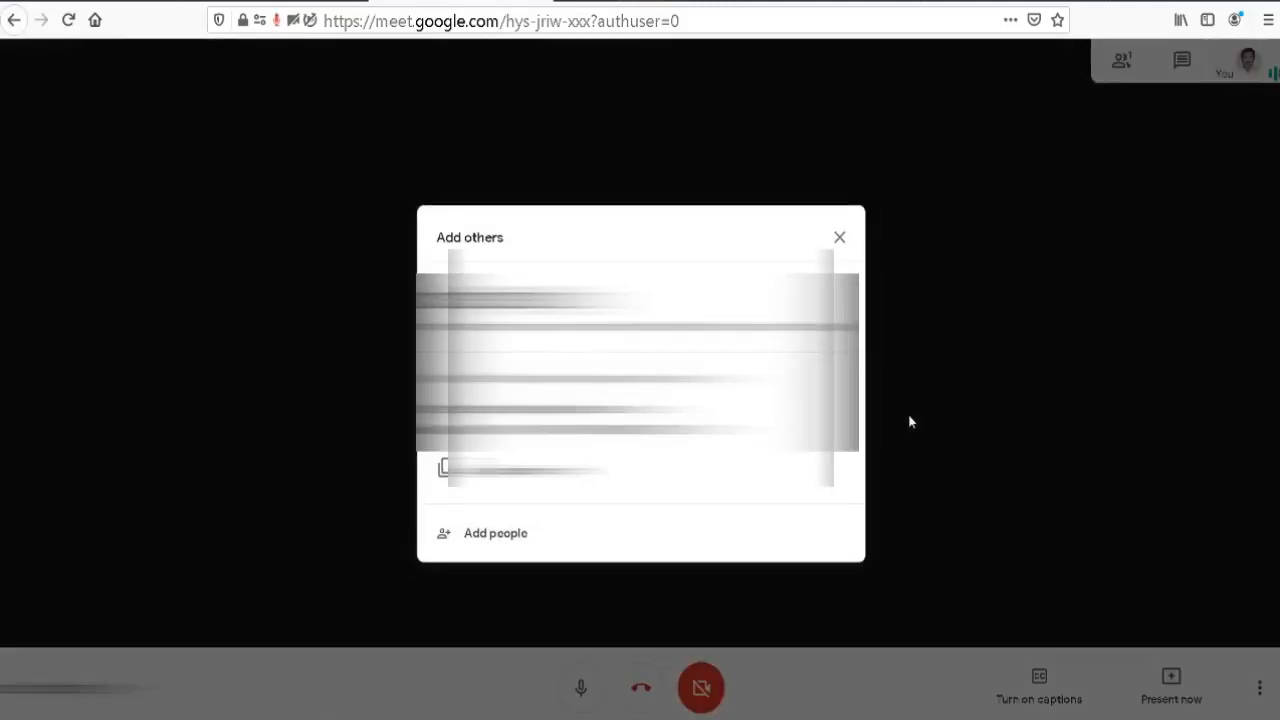
click(847, 233)
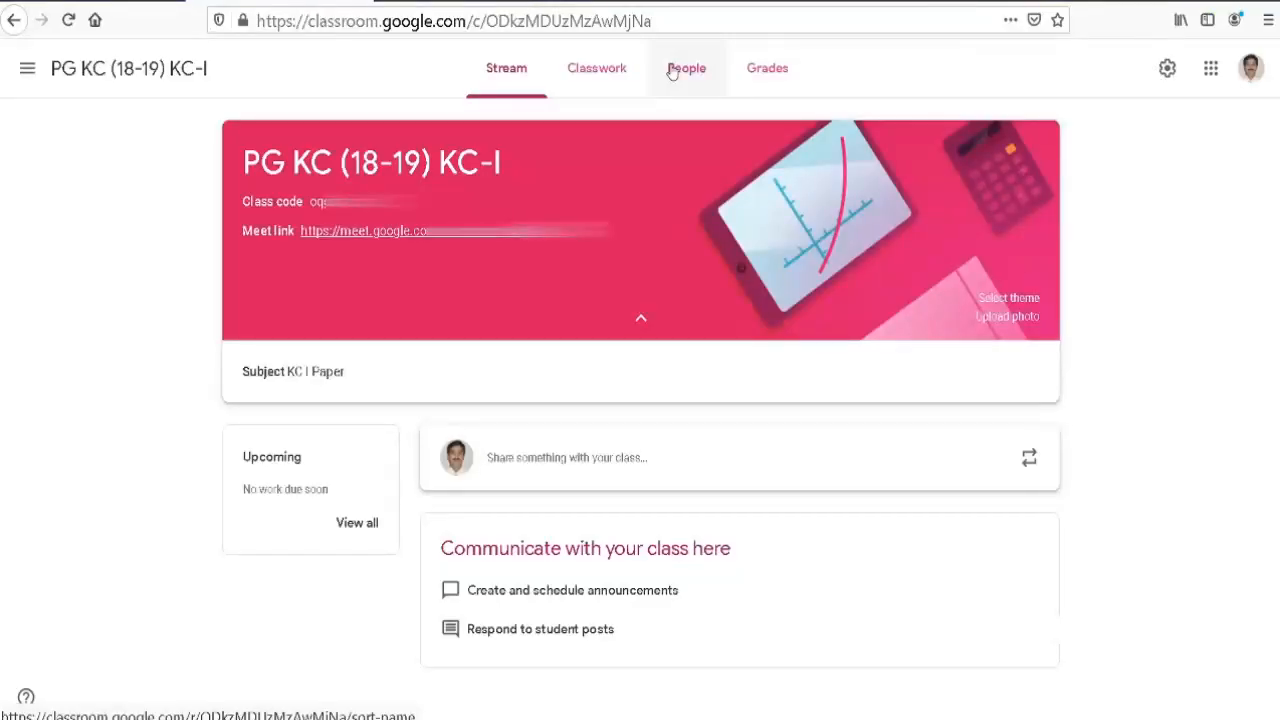
Invite the co-teachers to the class from the People page by entering their e-mail addresses
click(686, 68)
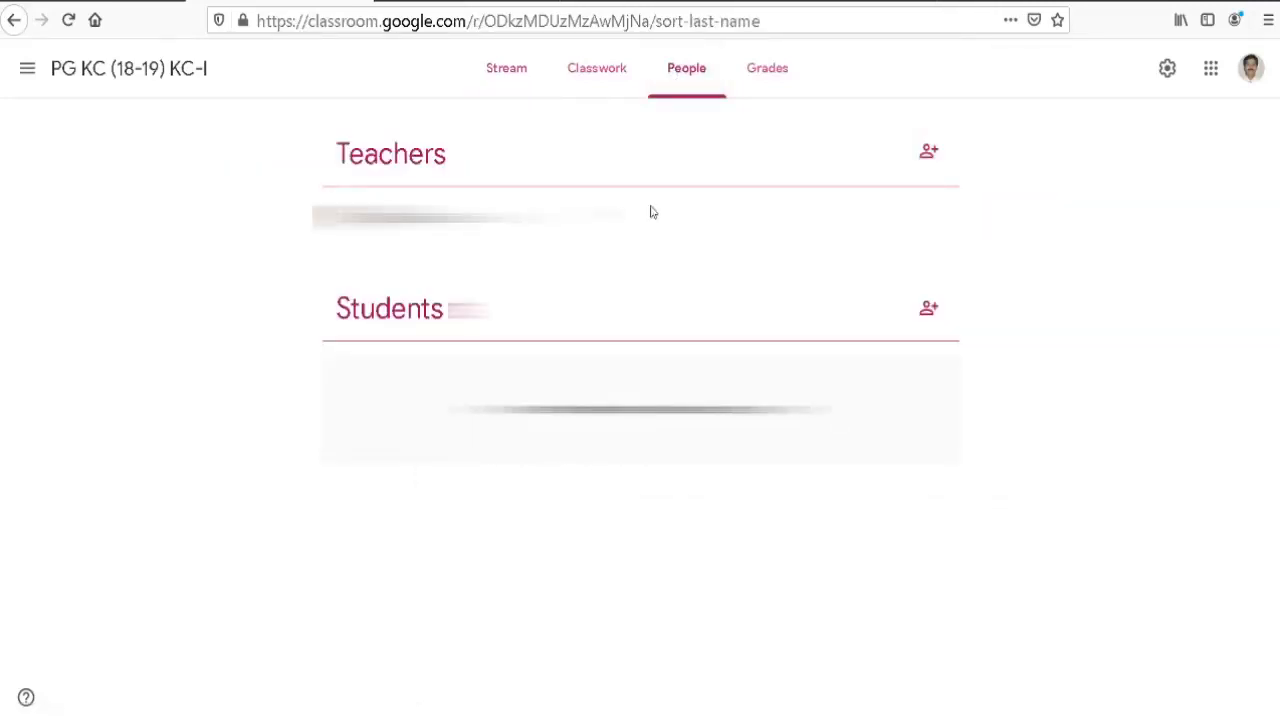
click(929, 151)
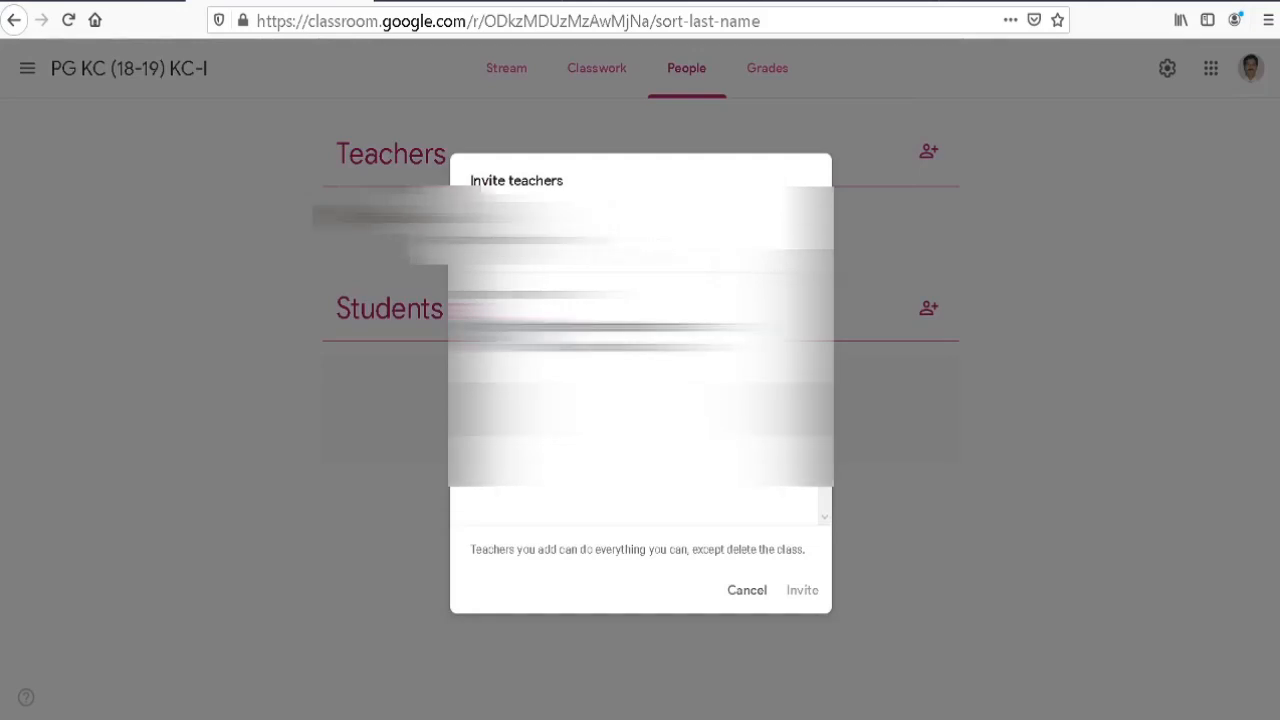
click(600, 337)
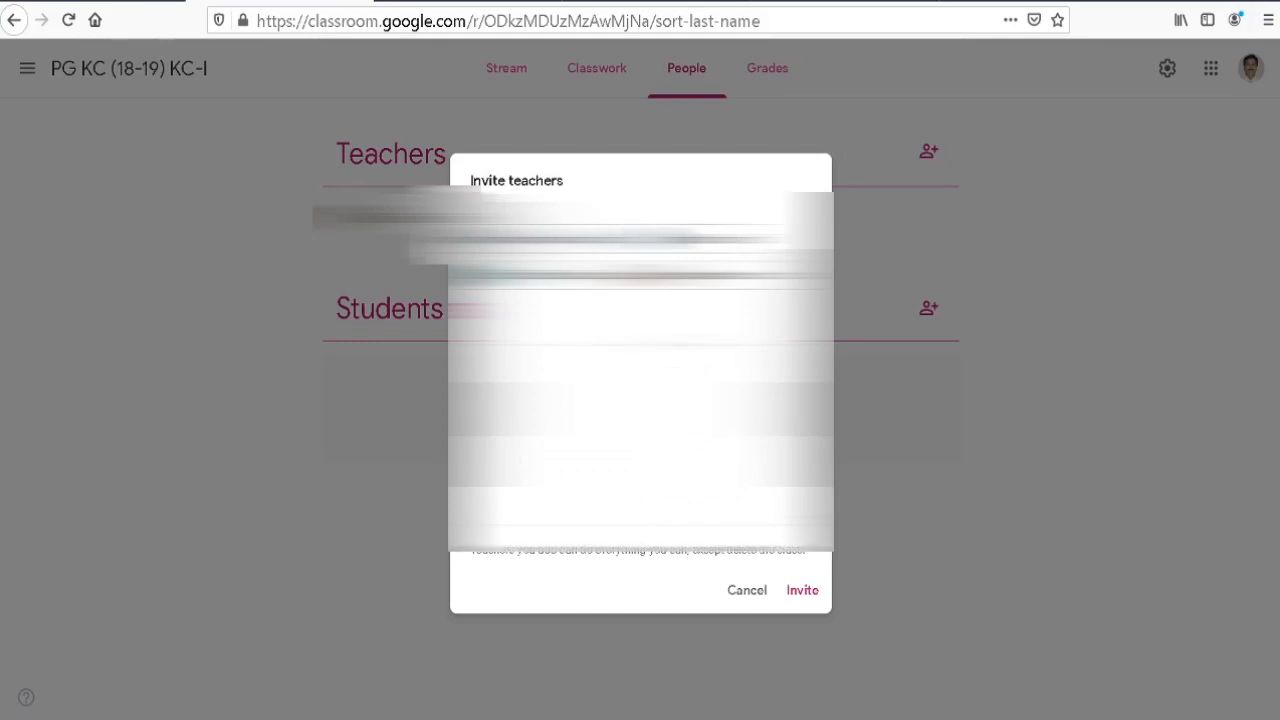
click(800, 591)
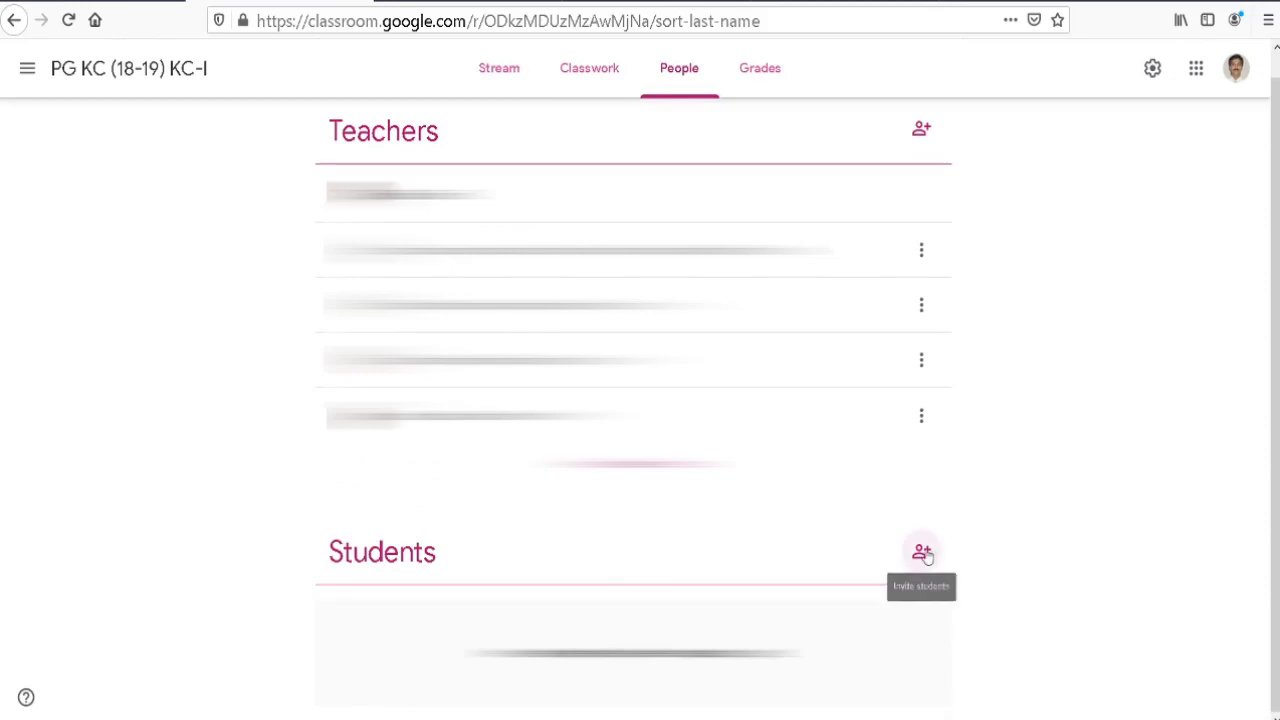
Invite students to the class with the e-mail addresses copied from cells D32:D37 of the Excel student list
click(925, 550)
key(shift+Down)
key(shift+Down)
key(shift+Down)
key(shift+Down)
key(shift+Down)
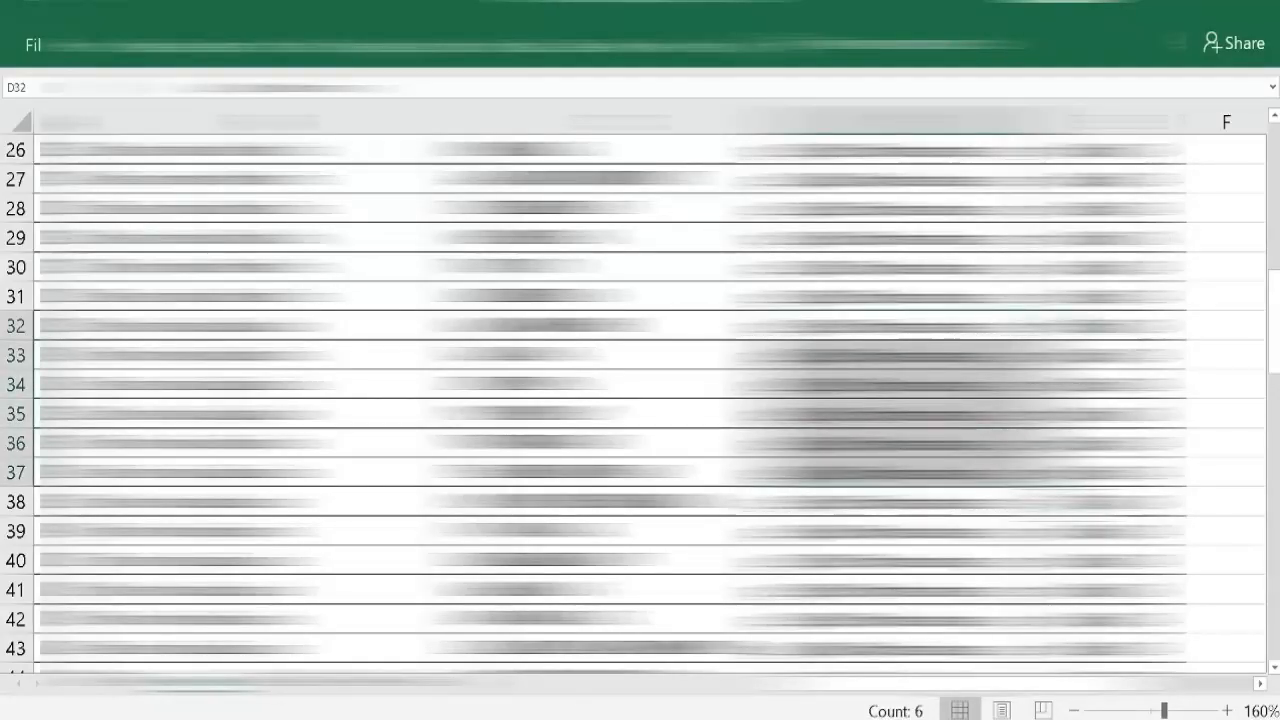
key(ctrl+c)
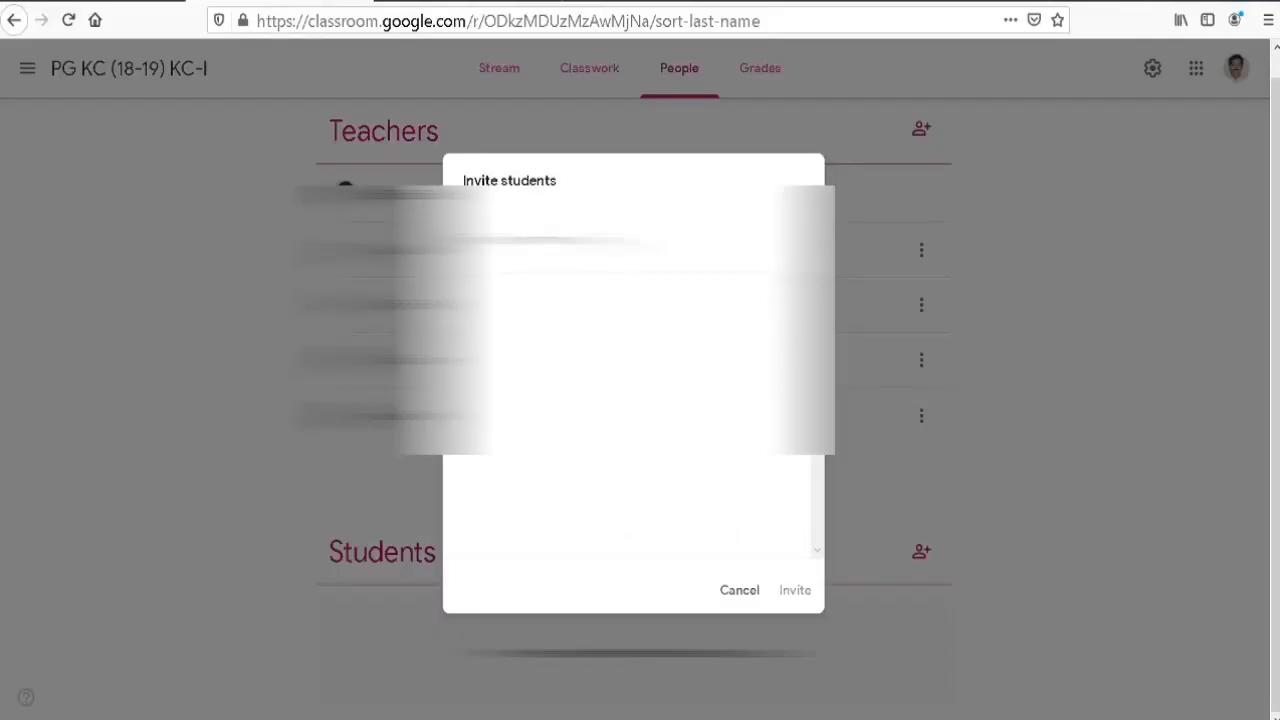
key(ctrl+v)
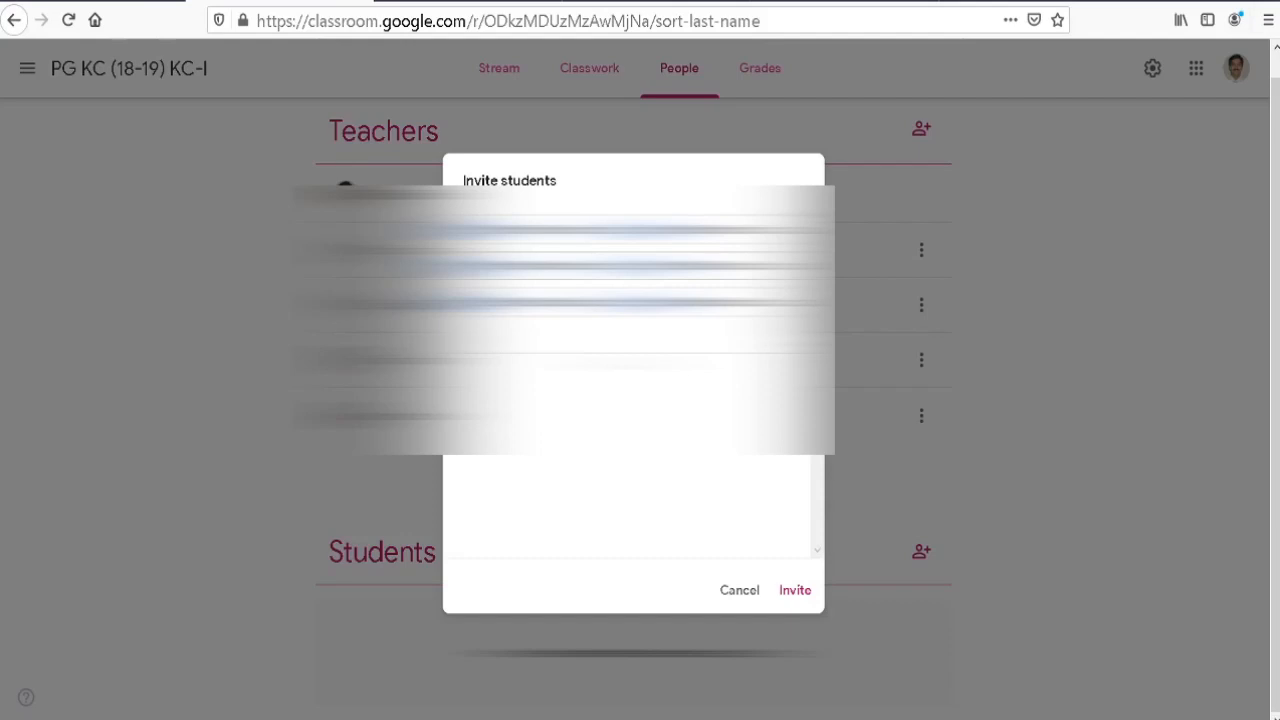
click(797, 592)
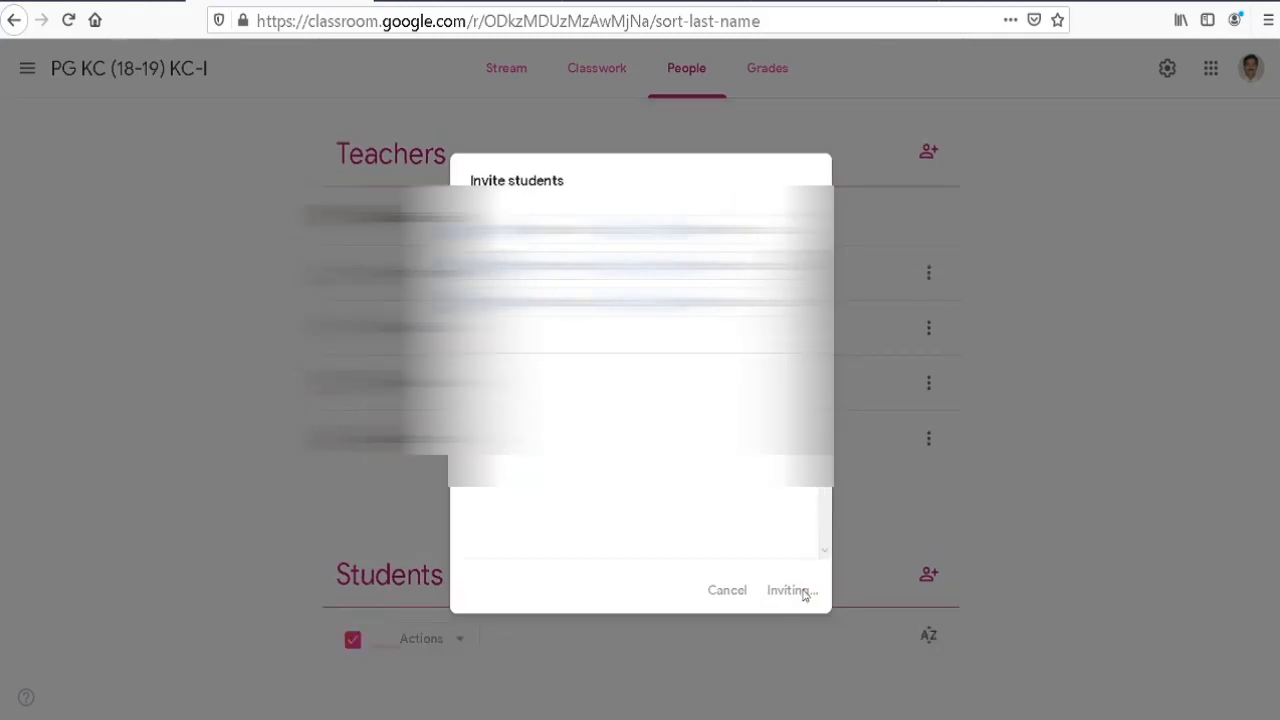
Examine the teacher and student lists on the People page and the Create options on the Classwork page
scroll(640, 408, down, 3)
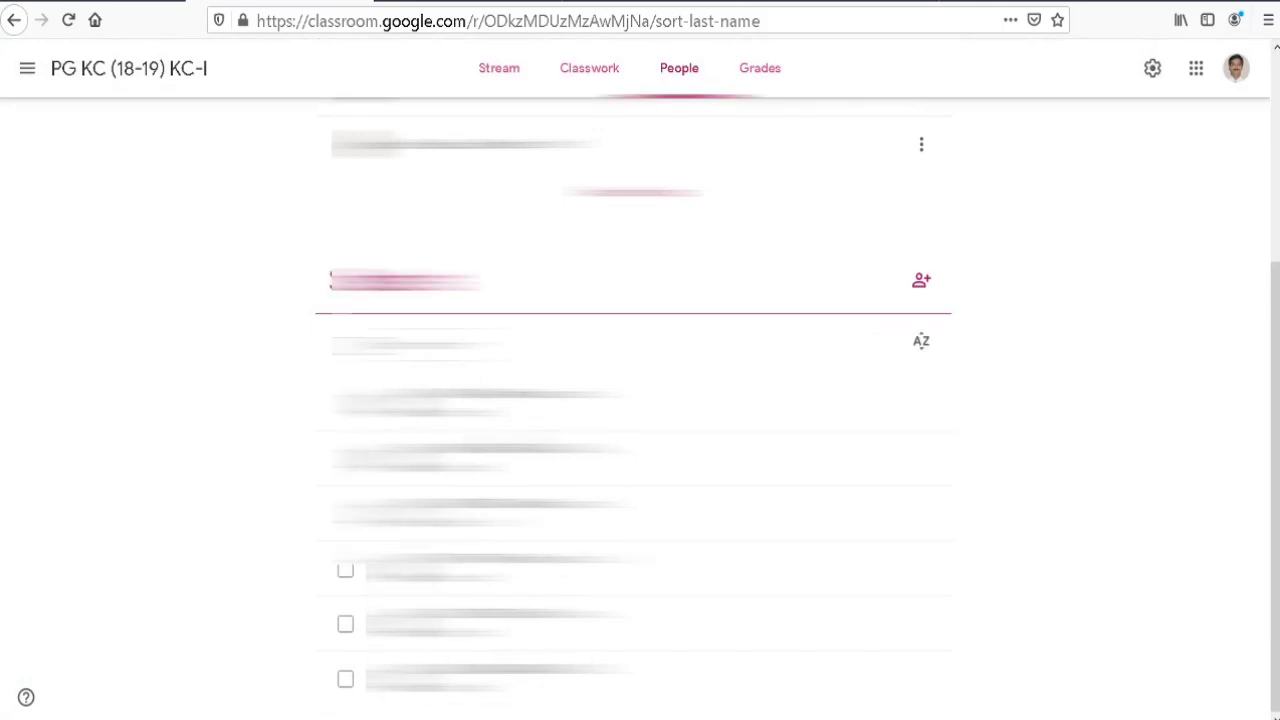
scroll(640, 408, up, 3)
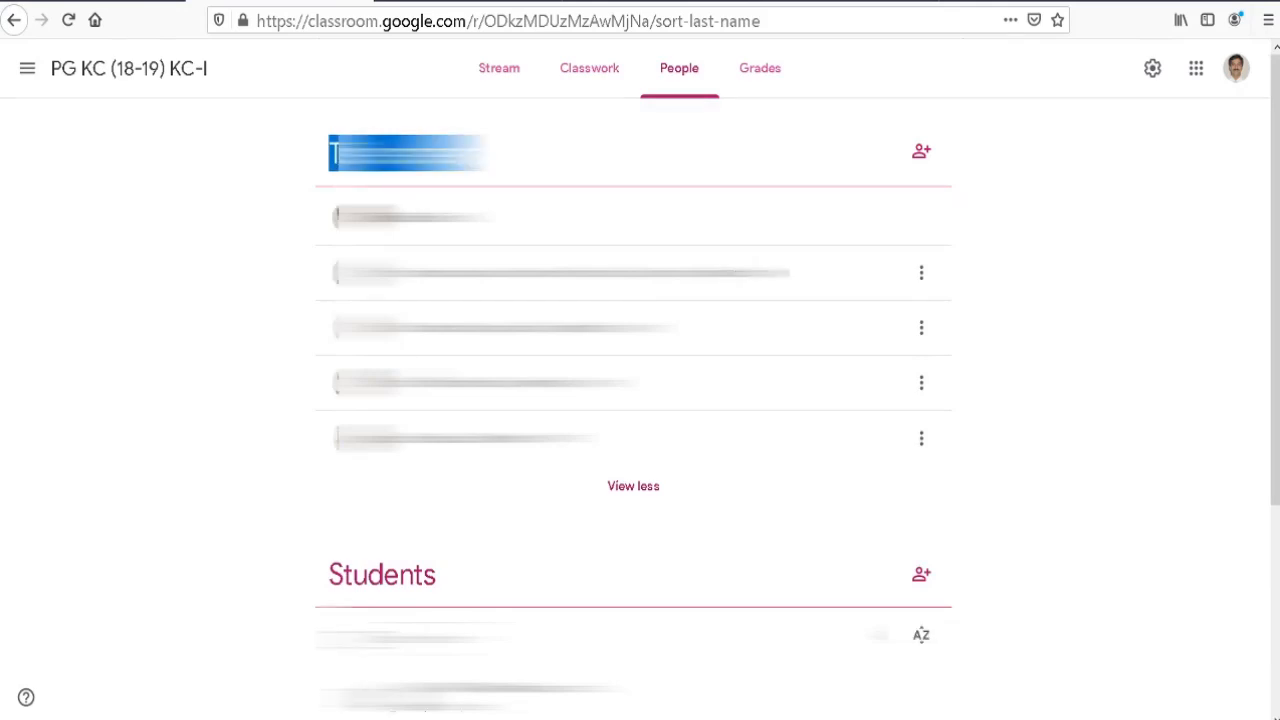
scroll(400, 480, down, 1)
drag(328, 480, 466, 488)
click(589, 68)
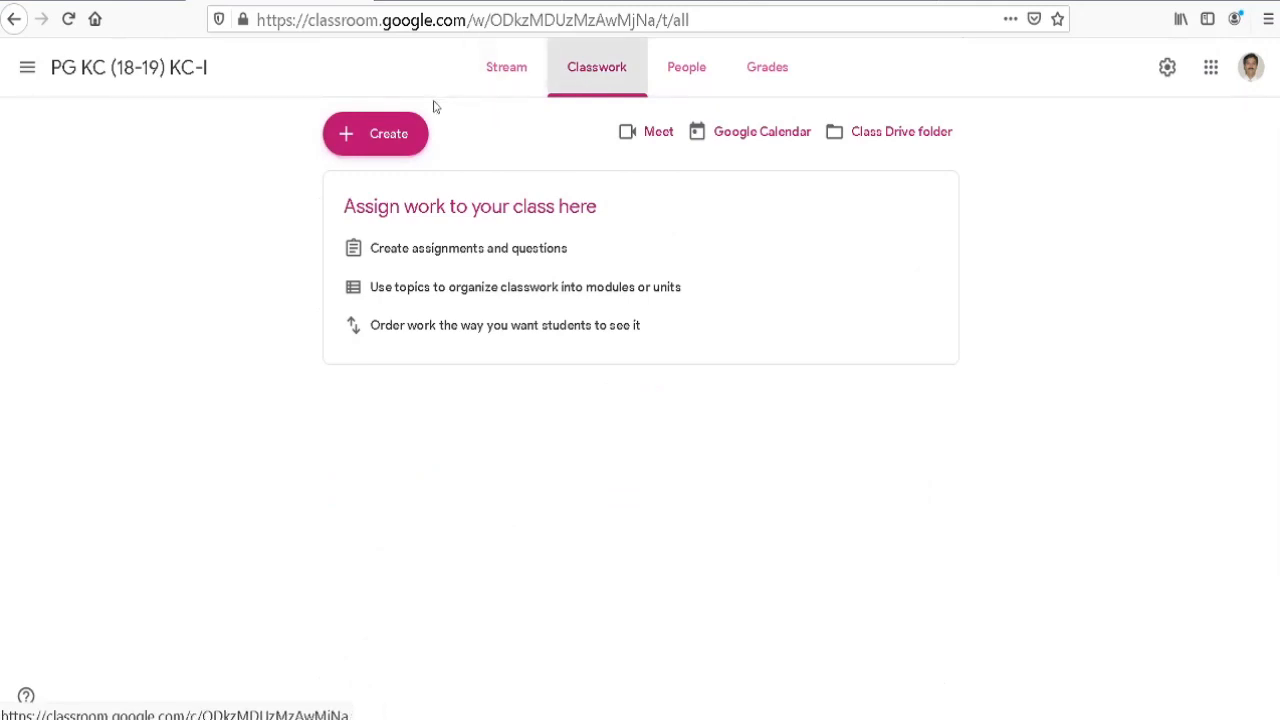
click(395, 143)
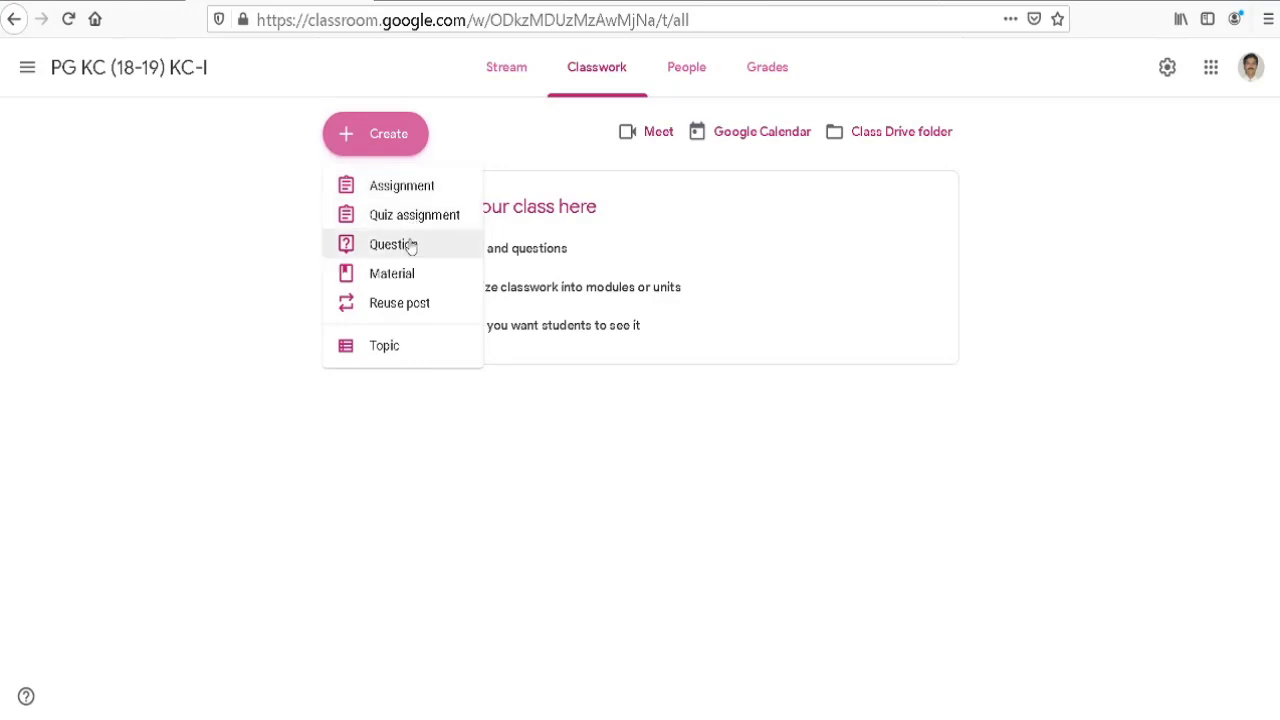
click(641, 229)
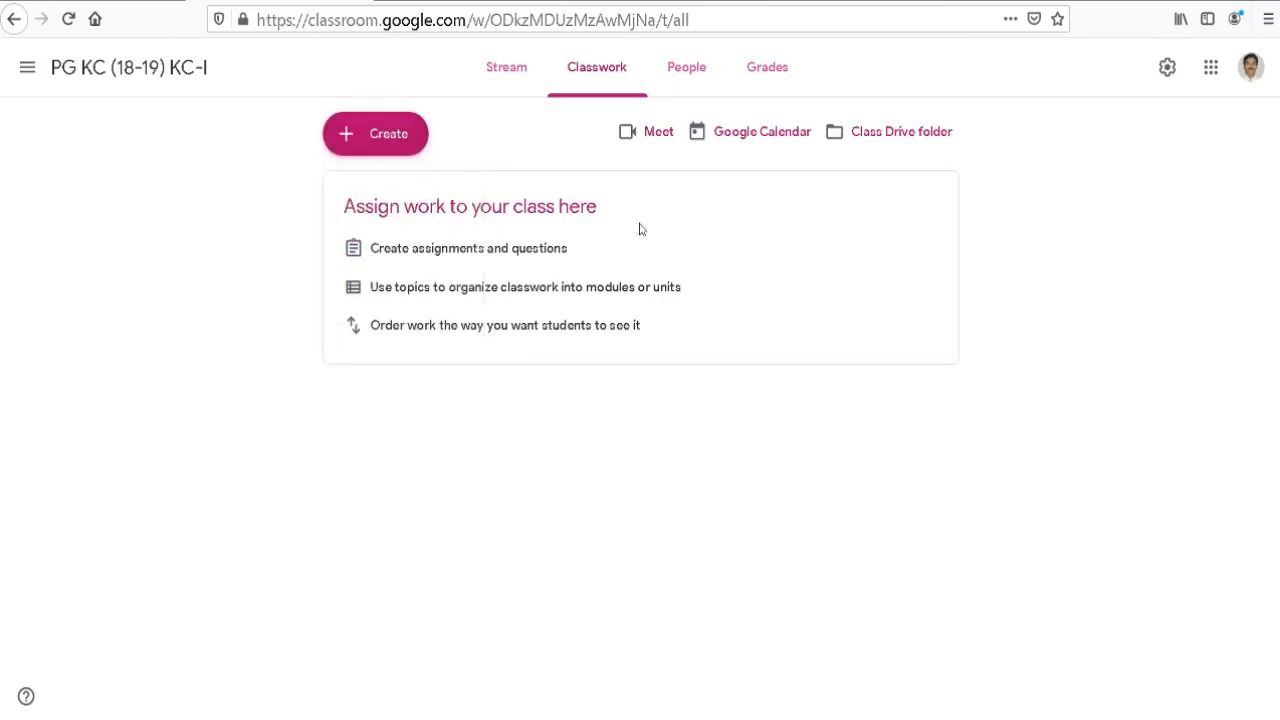
Add a Classwork topic named Nidana Panchak, taking the name from Paper I of the Kayachikitsa syllabus PDF
click(398, 141)
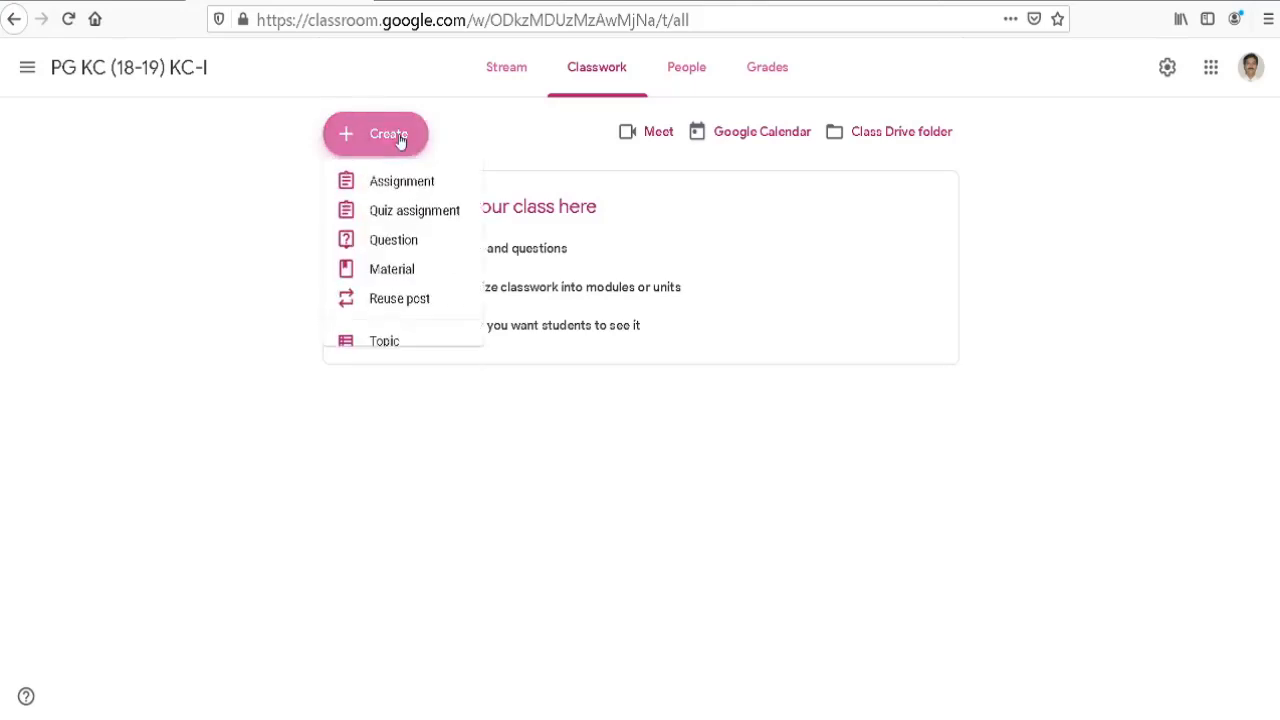
click(400, 346)
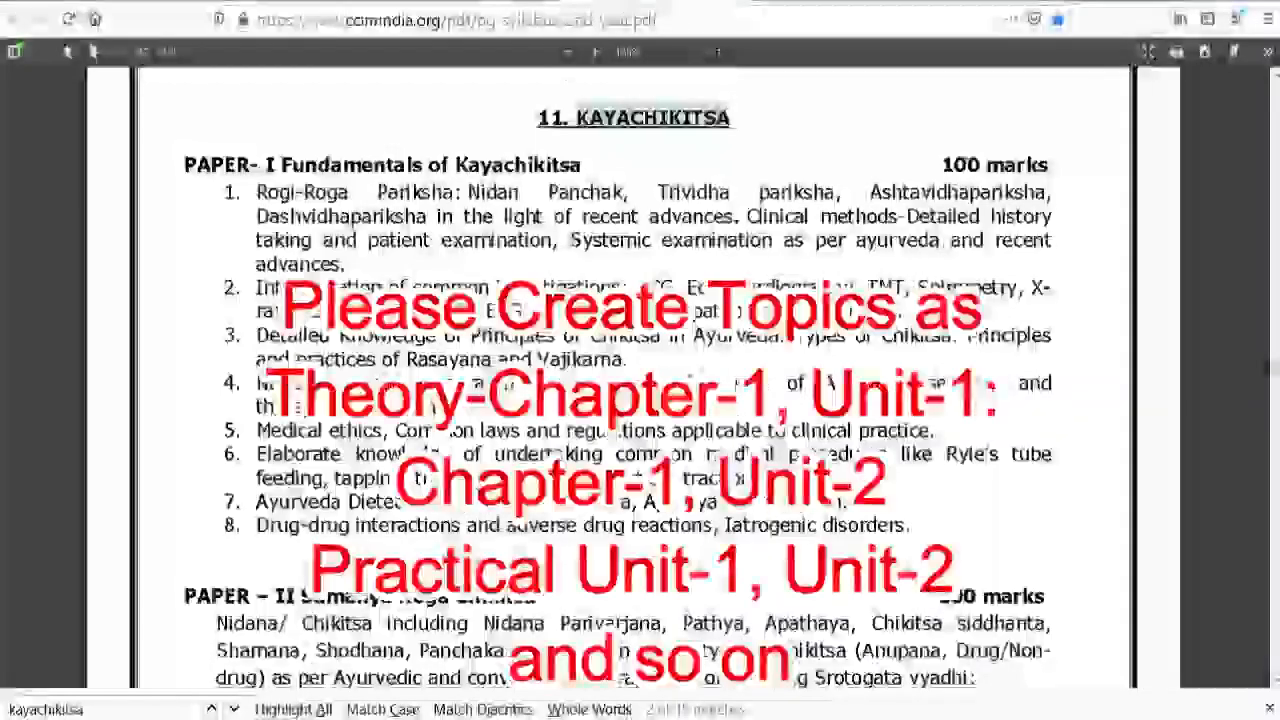
drag(185, 165, 596, 176)
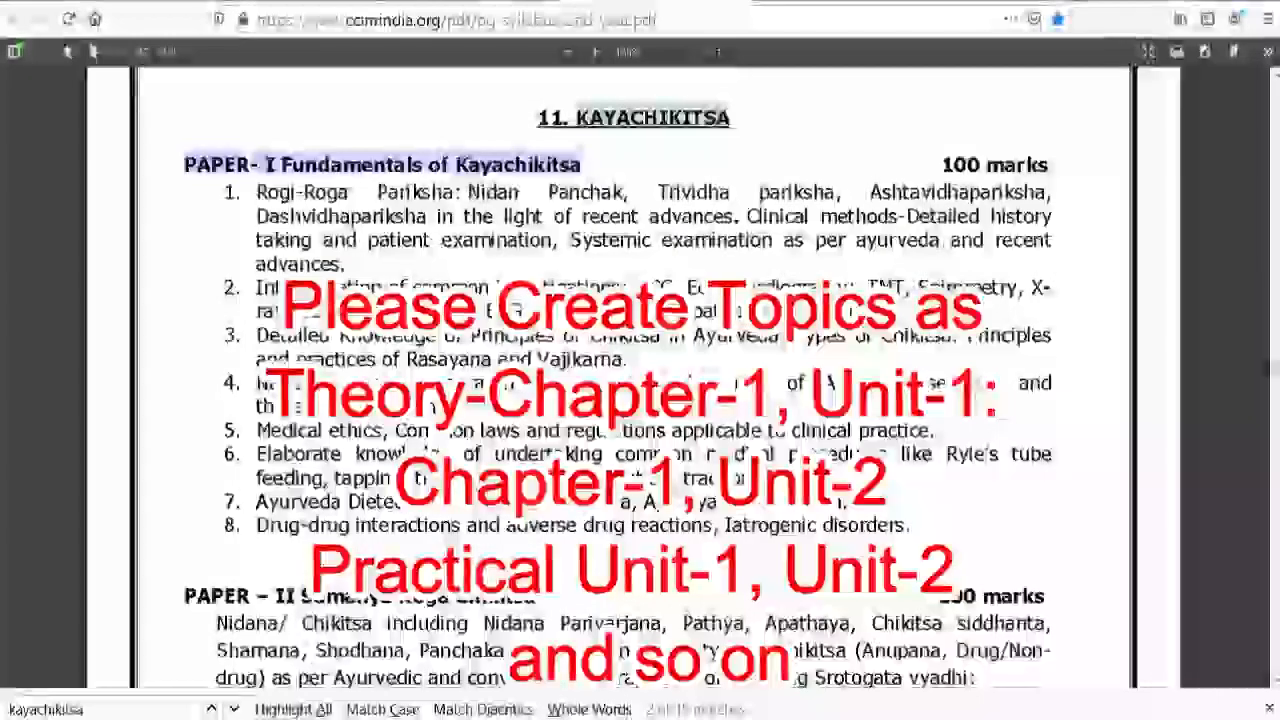
drag(468, 192, 625, 192)
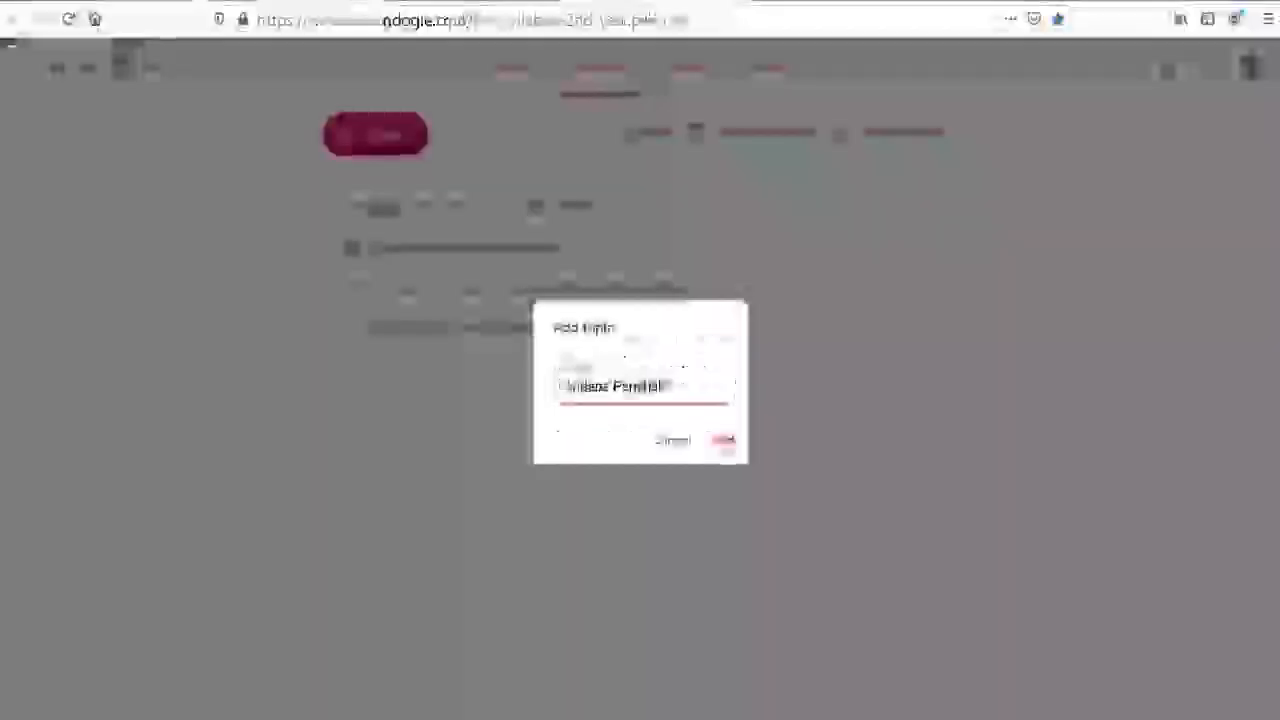
click(723, 441)
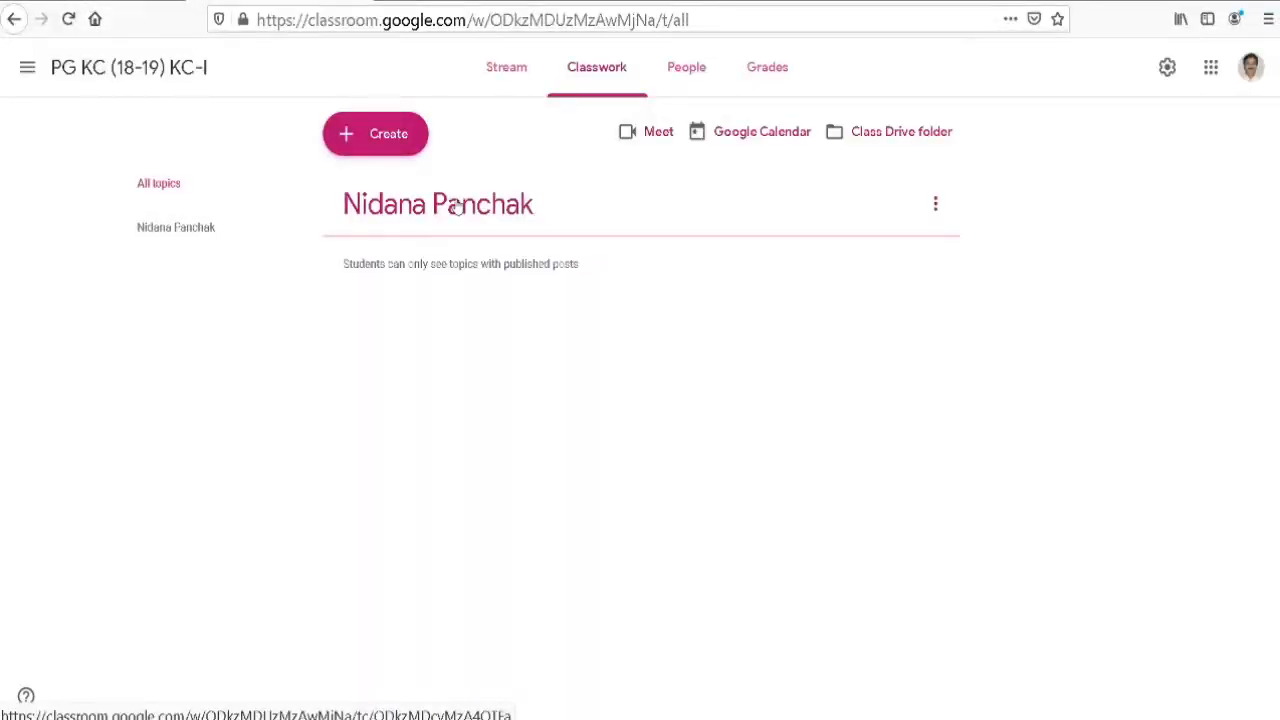
Create a material titled "Nidana Panchak PPT" with the description "This PPT contains basis of Nidan Panchak"
click(401, 141)
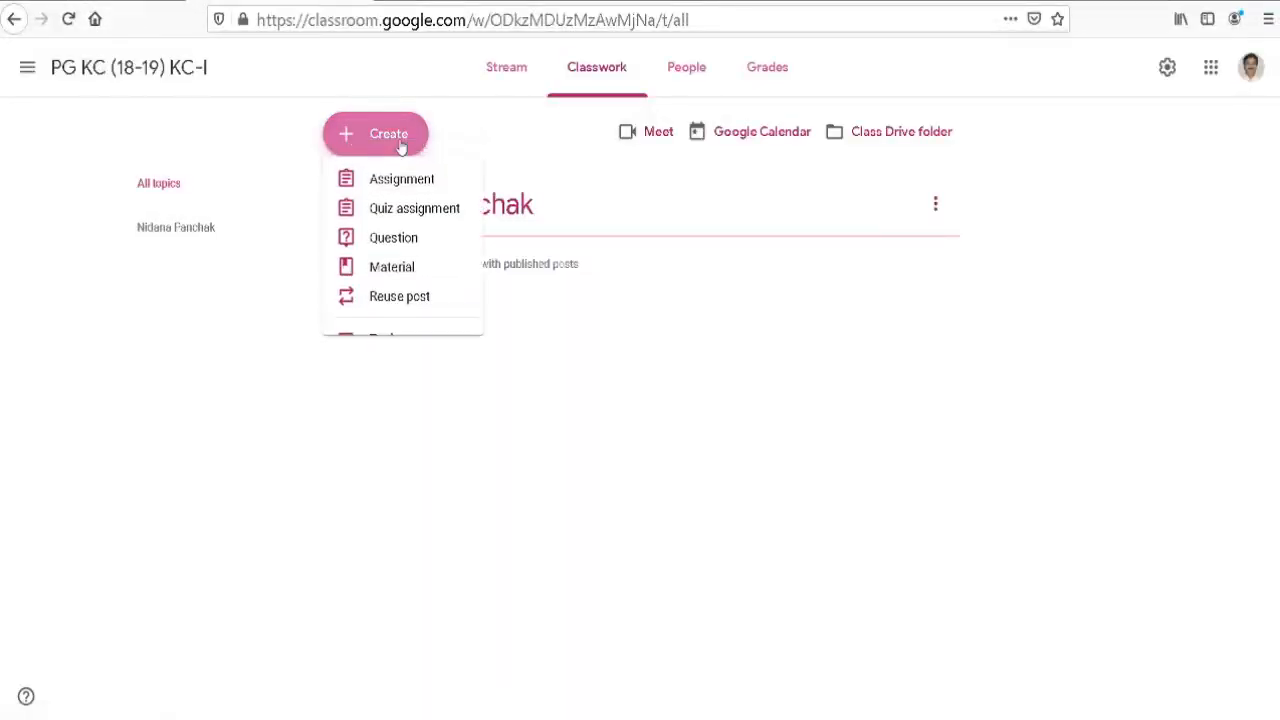
click(393, 272)
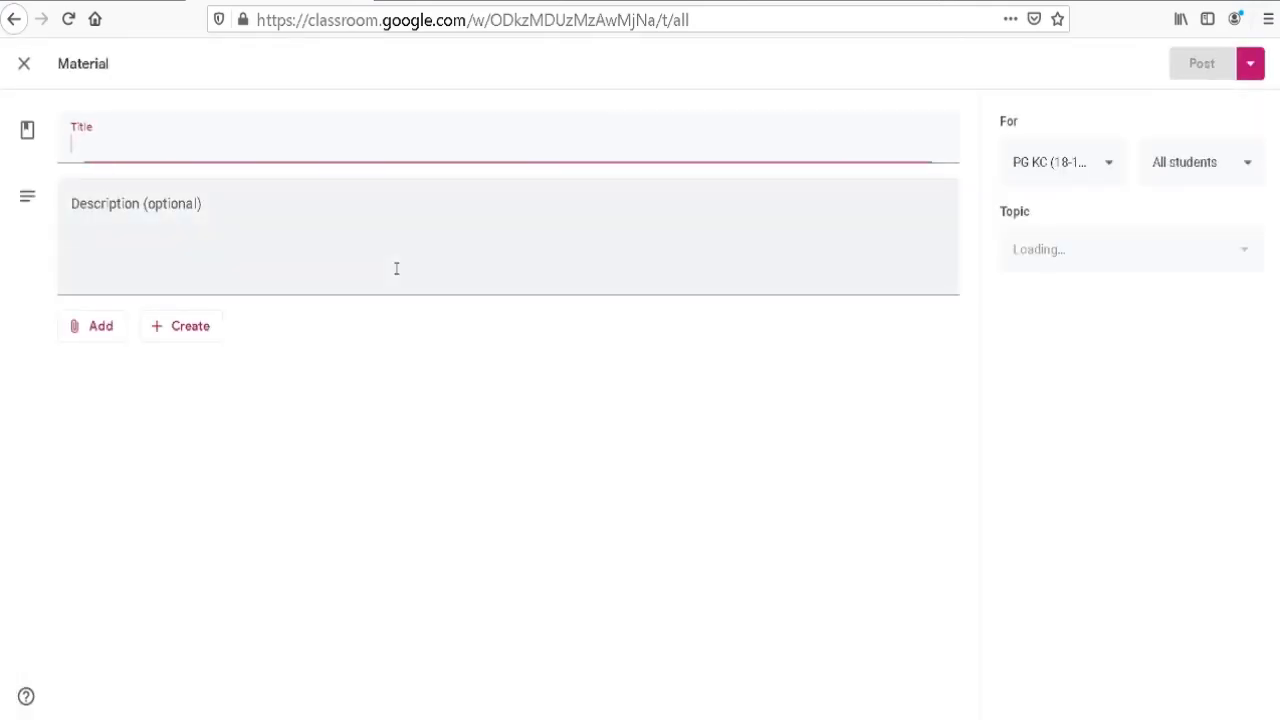
text(Nidana Pa)
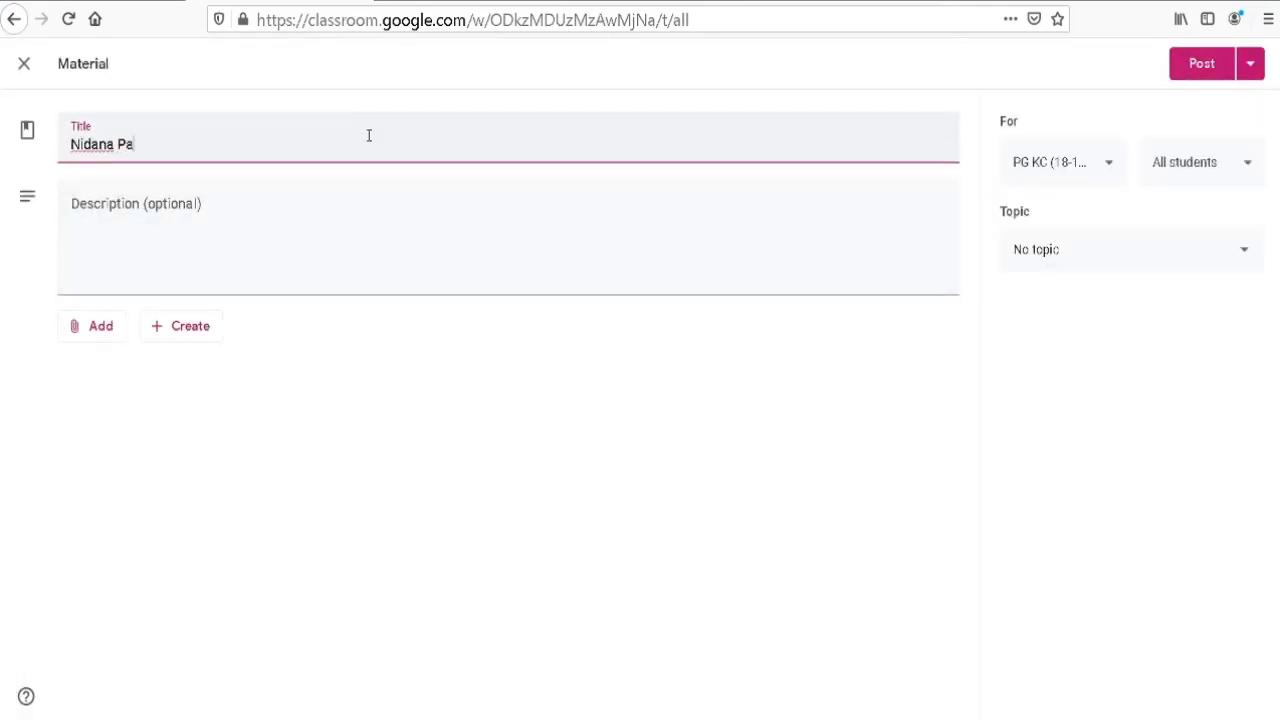
text(nchak PPT)
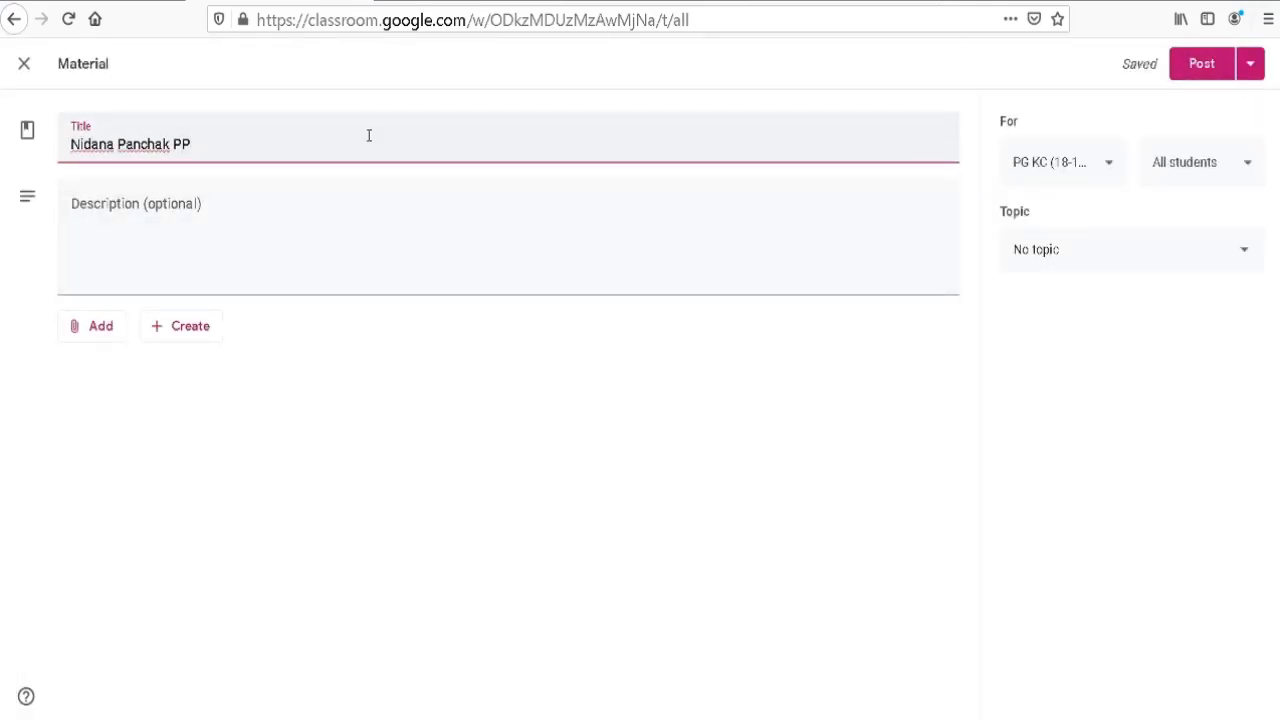
click(211, 205)
text(This PPT)
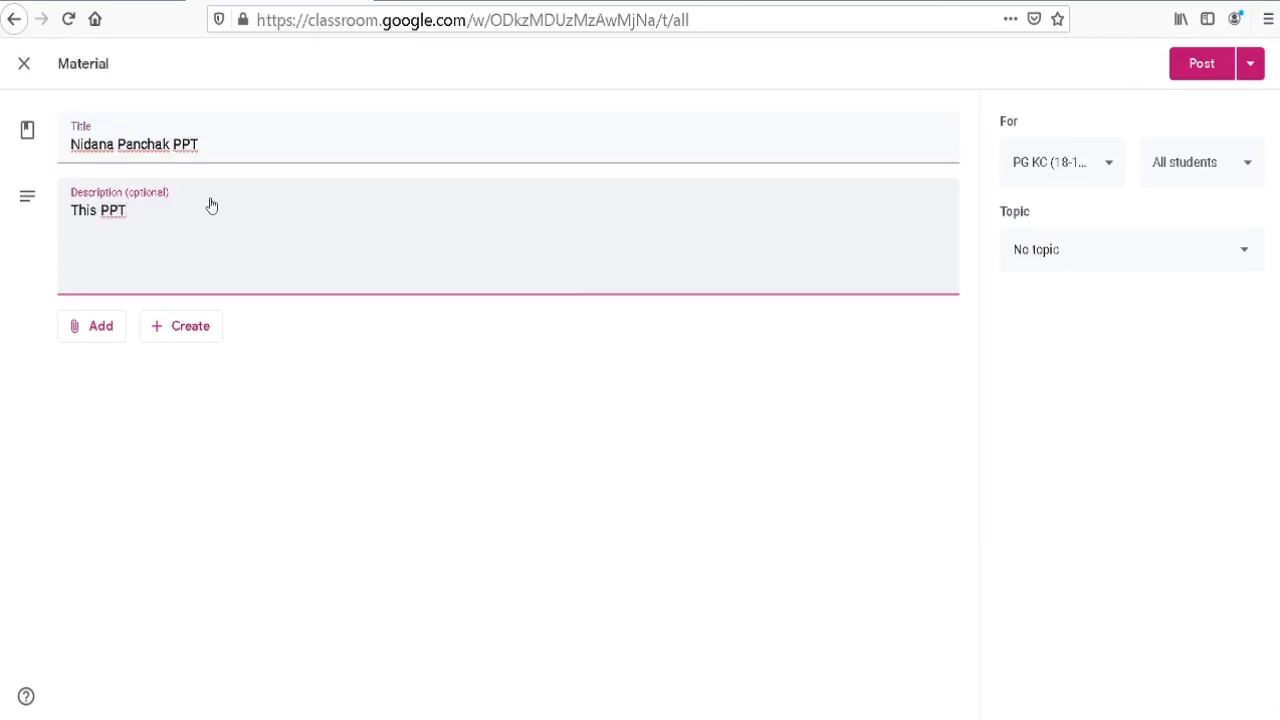
text( contains basics of Nidan Panchak)
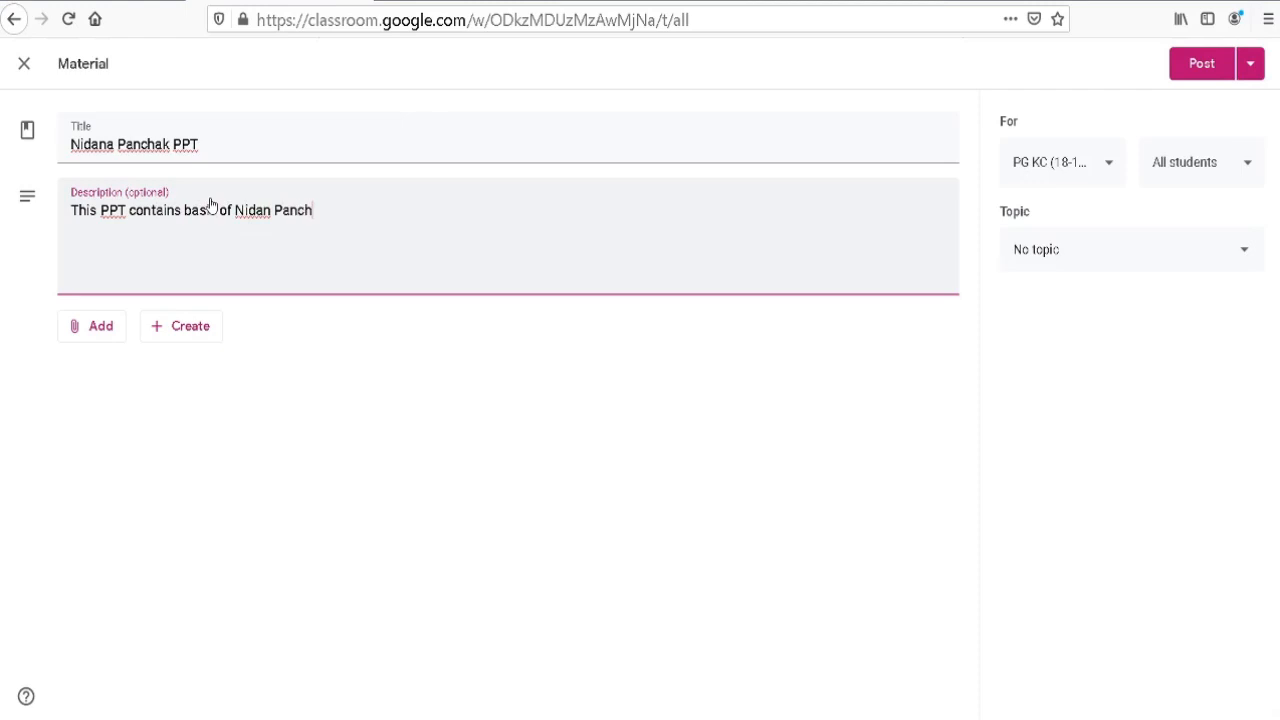
Attach the Nidan Panchak PowerPoint file from the computer to the material
click(92, 326)
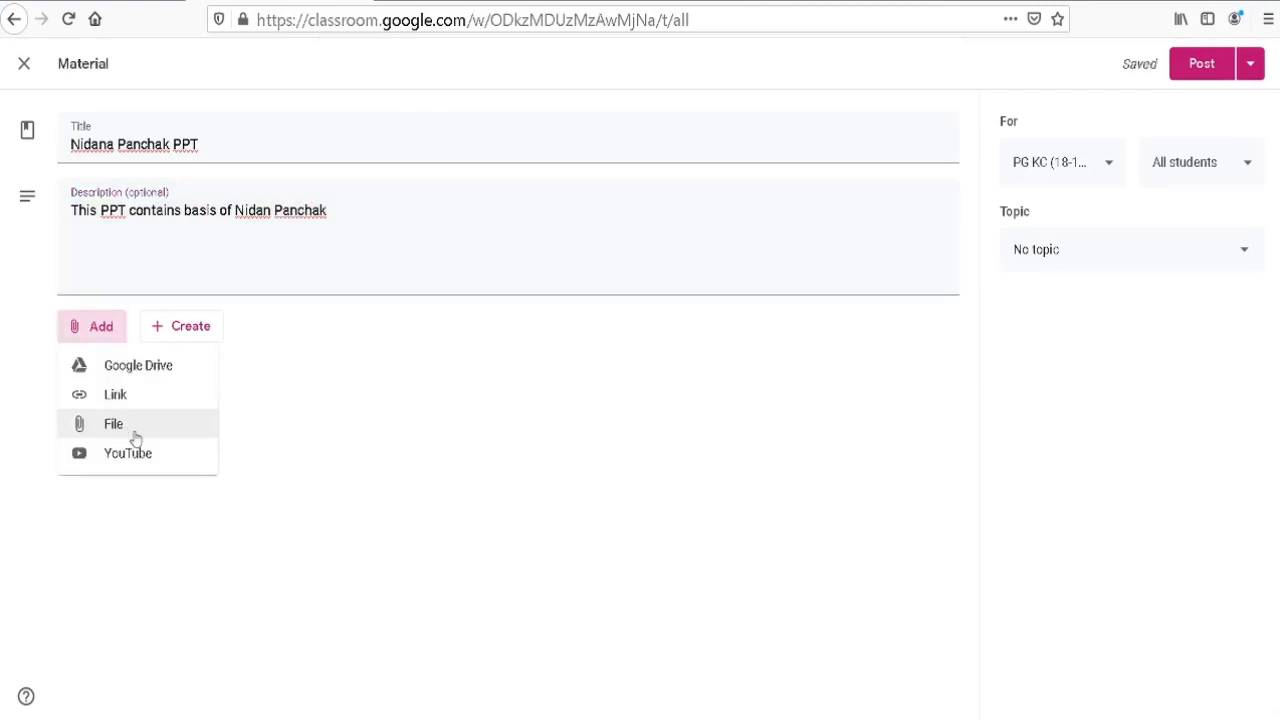
click(128, 433)
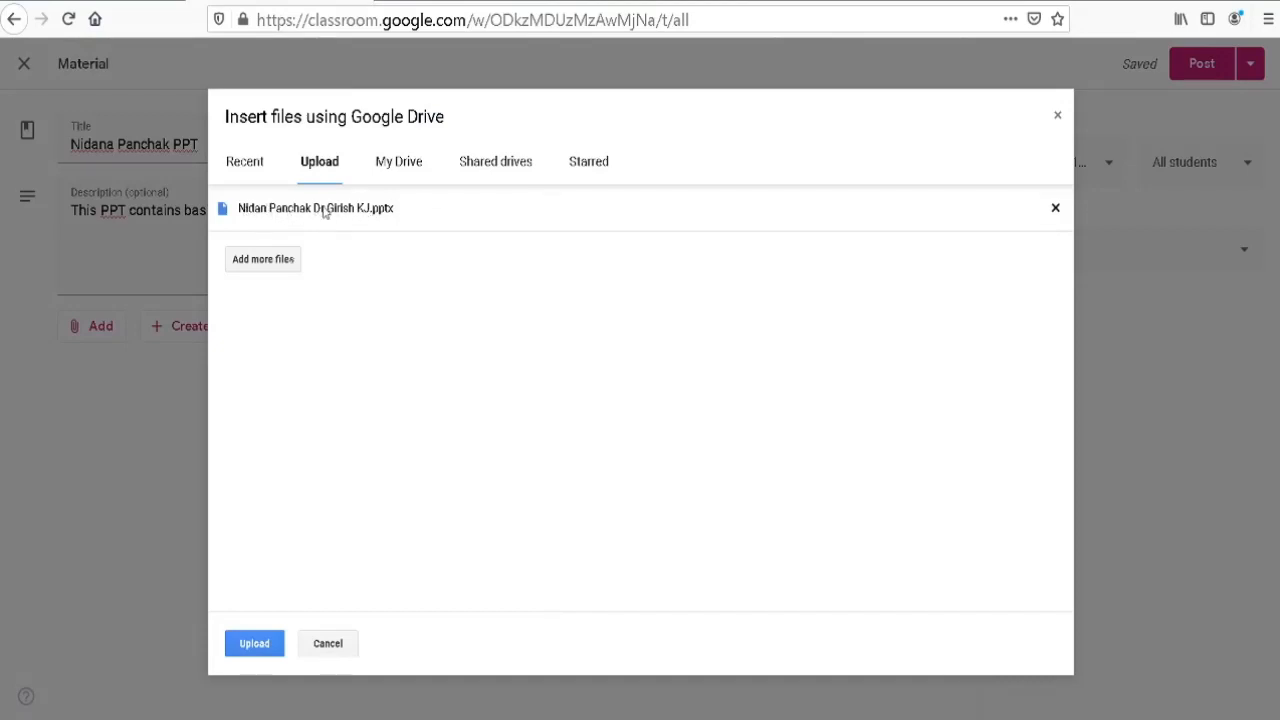
click(265, 642)
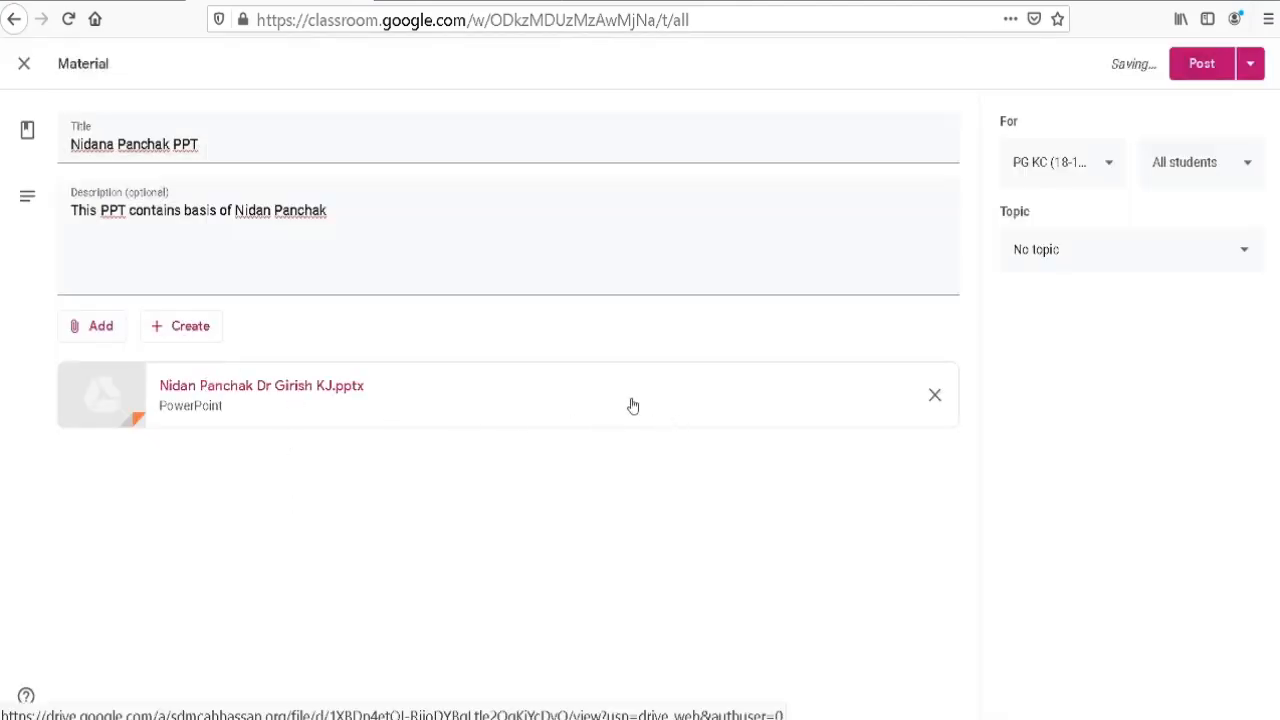
click(95, 325)
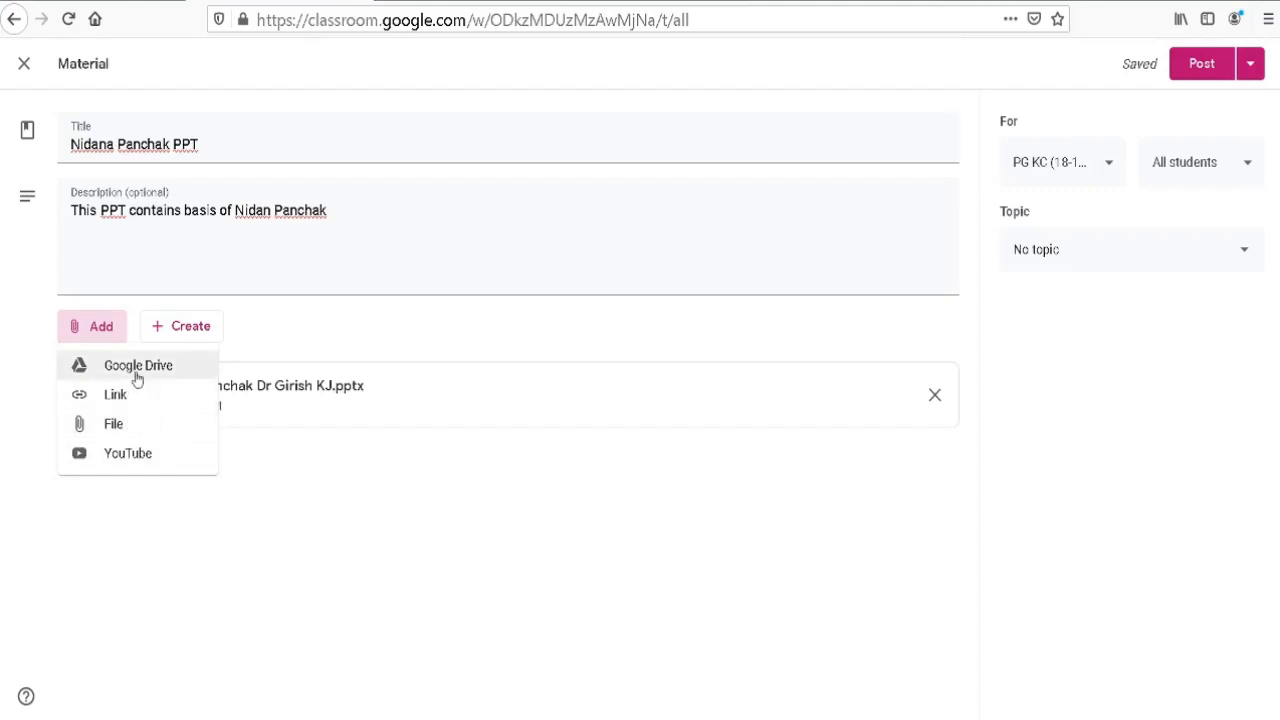
click(183, 337)
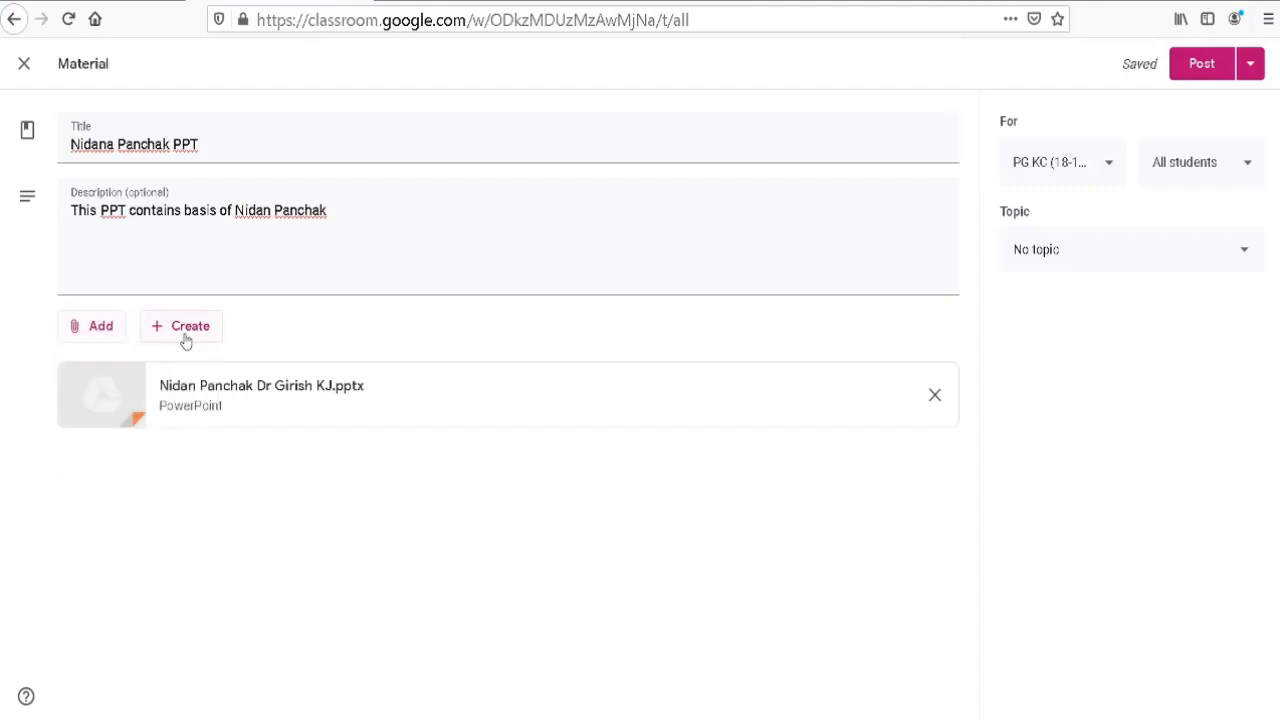
click(197, 329)
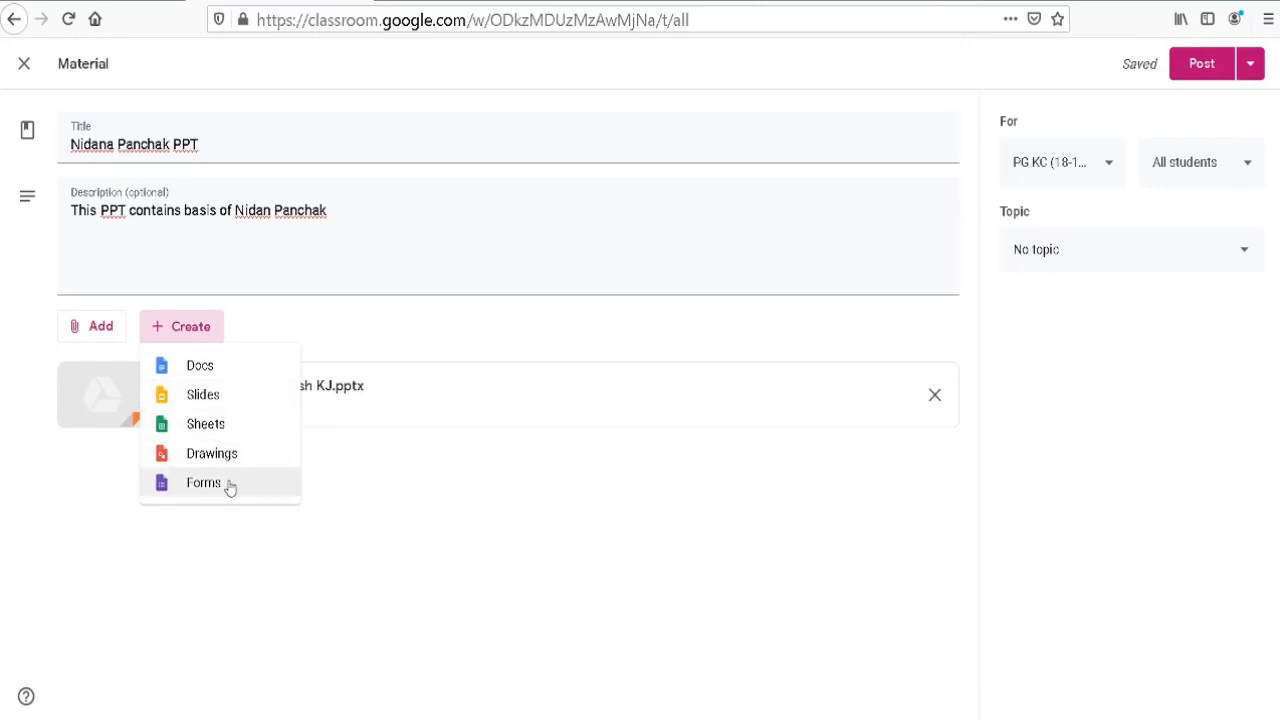
click(390, 485)
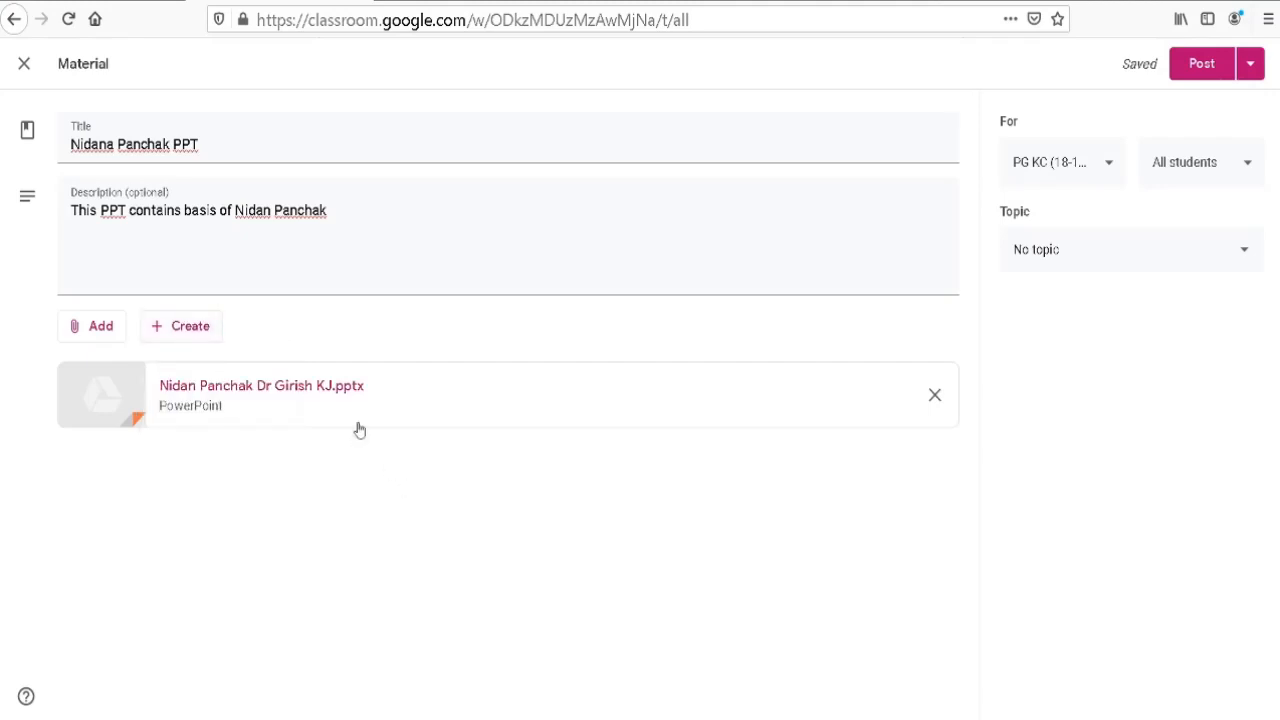
File the material under the Nidana Panchak topic, post it to all students and expand the posted entry
click(1099, 248)
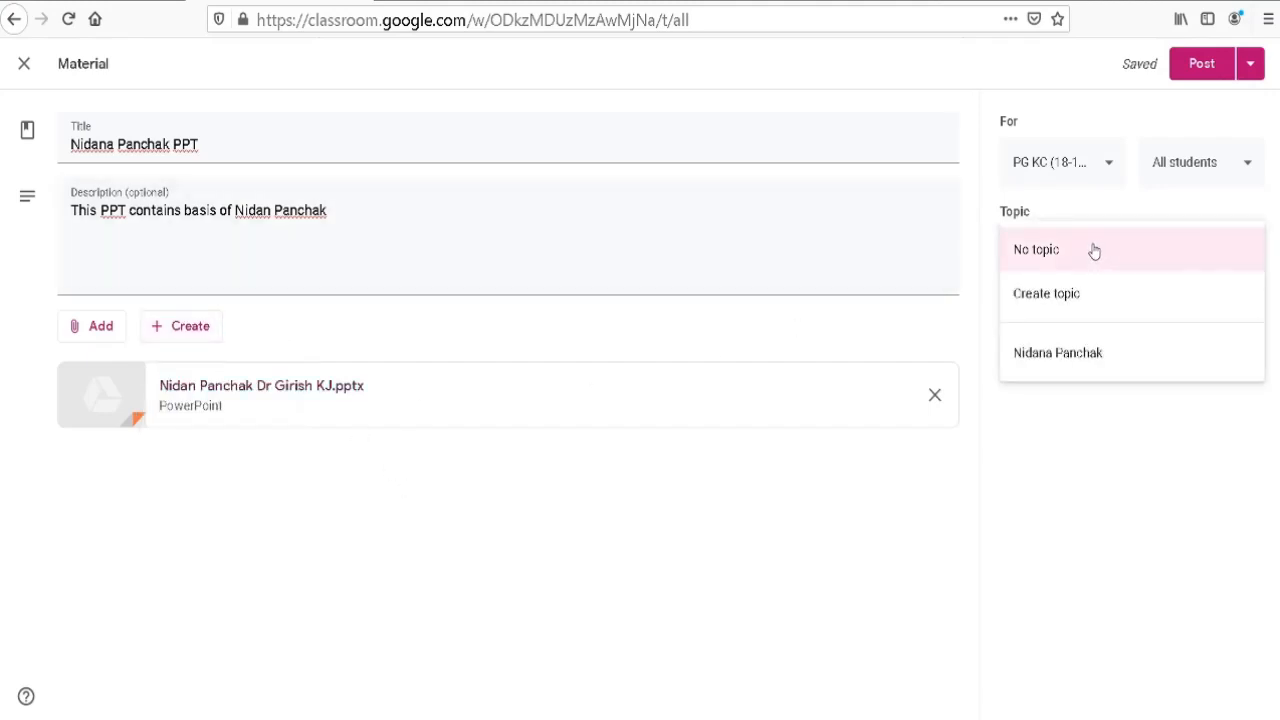
click(1063, 356)
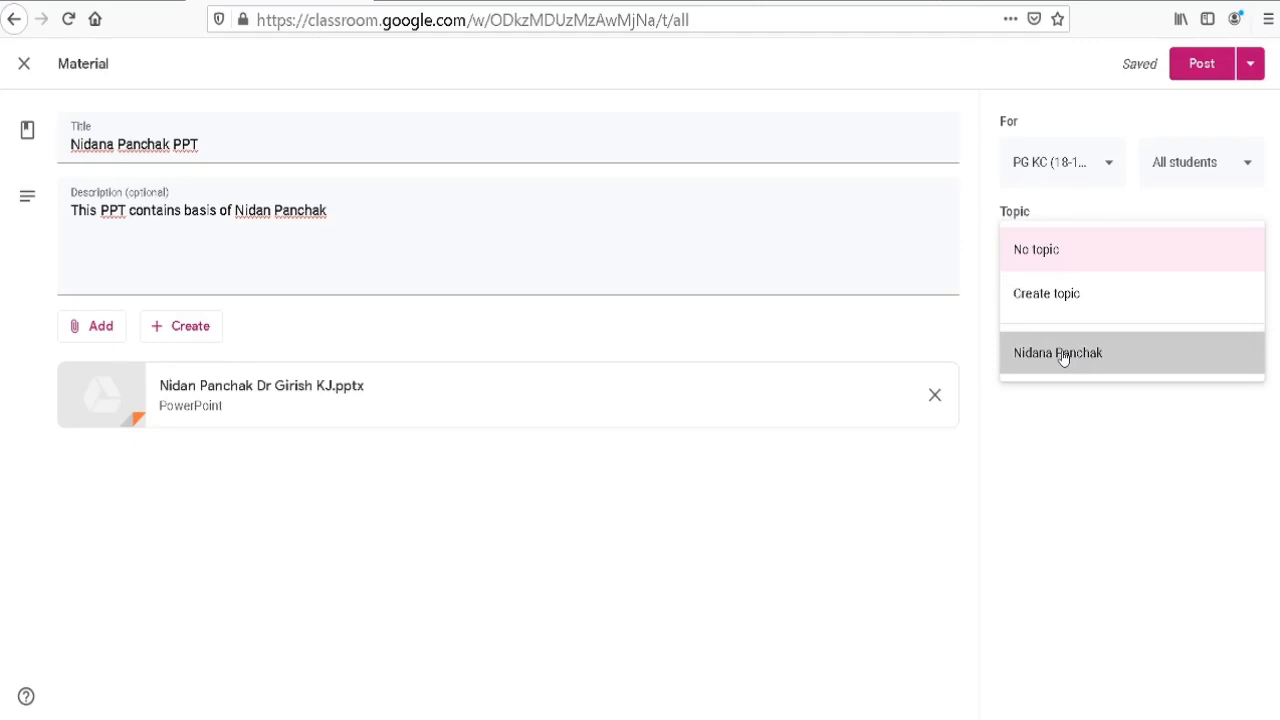
click(1063, 356)
click(1113, 168)
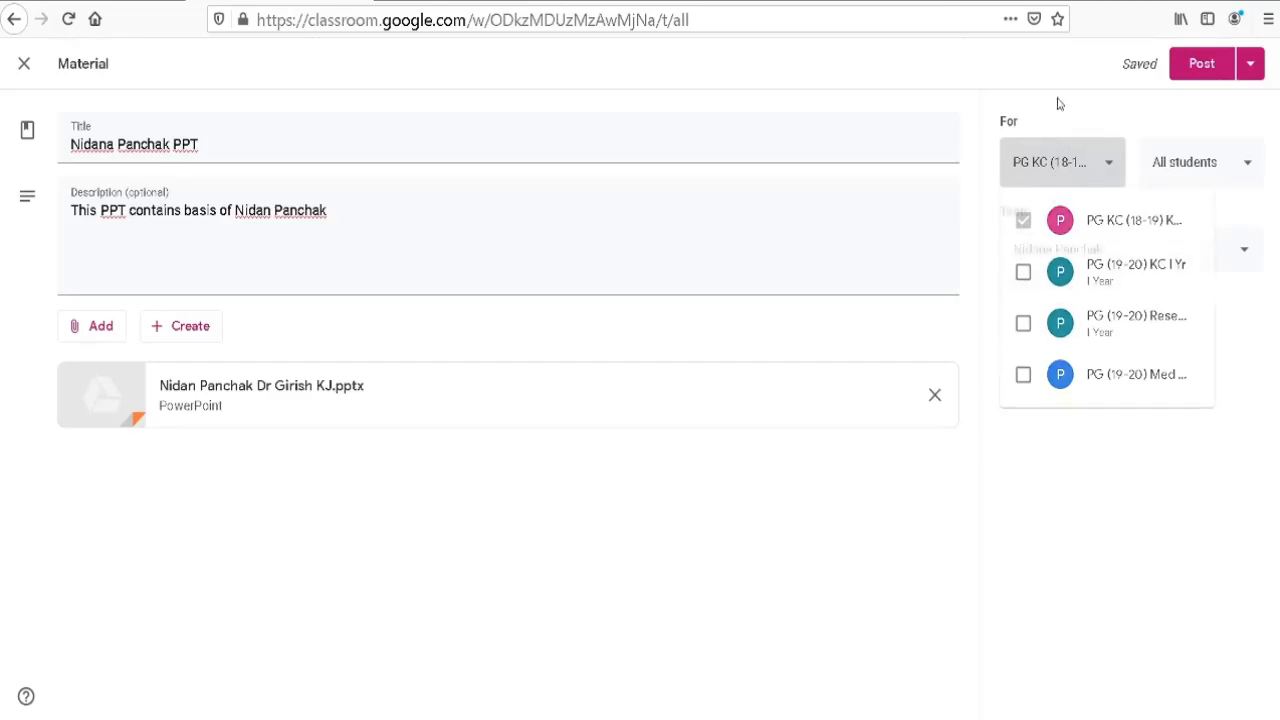
click(1059, 103)
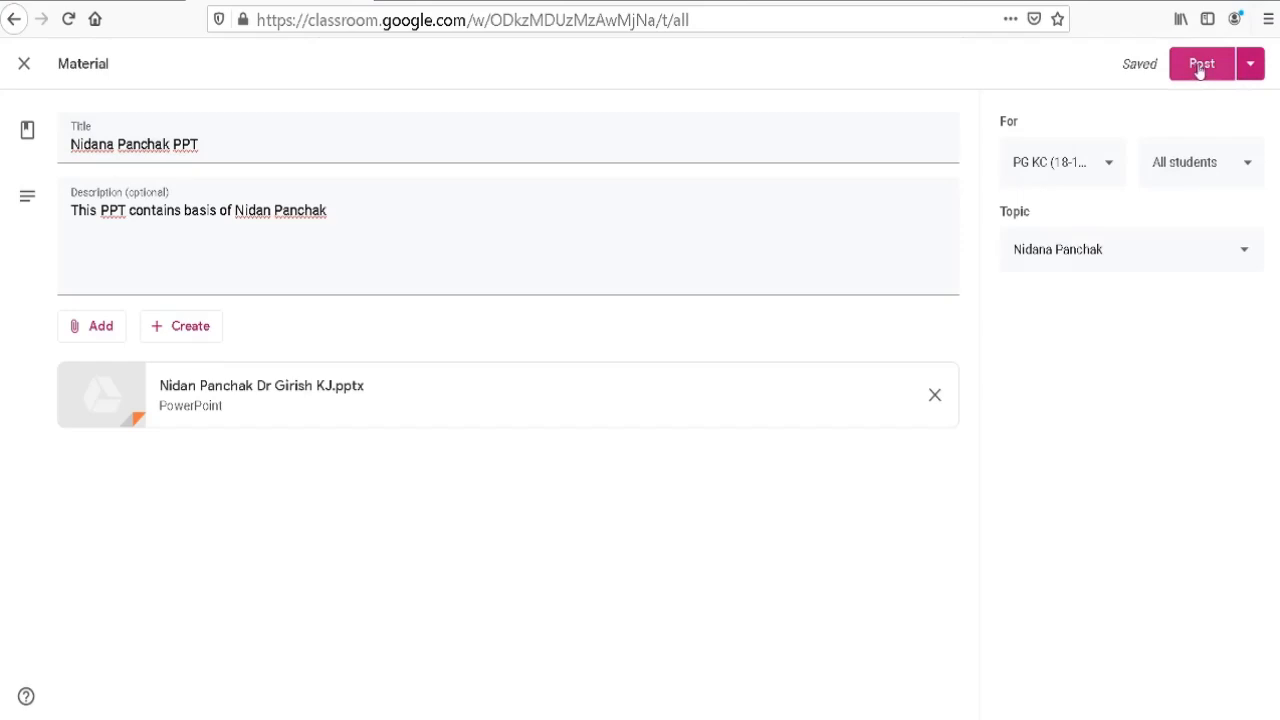
click(1248, 64)
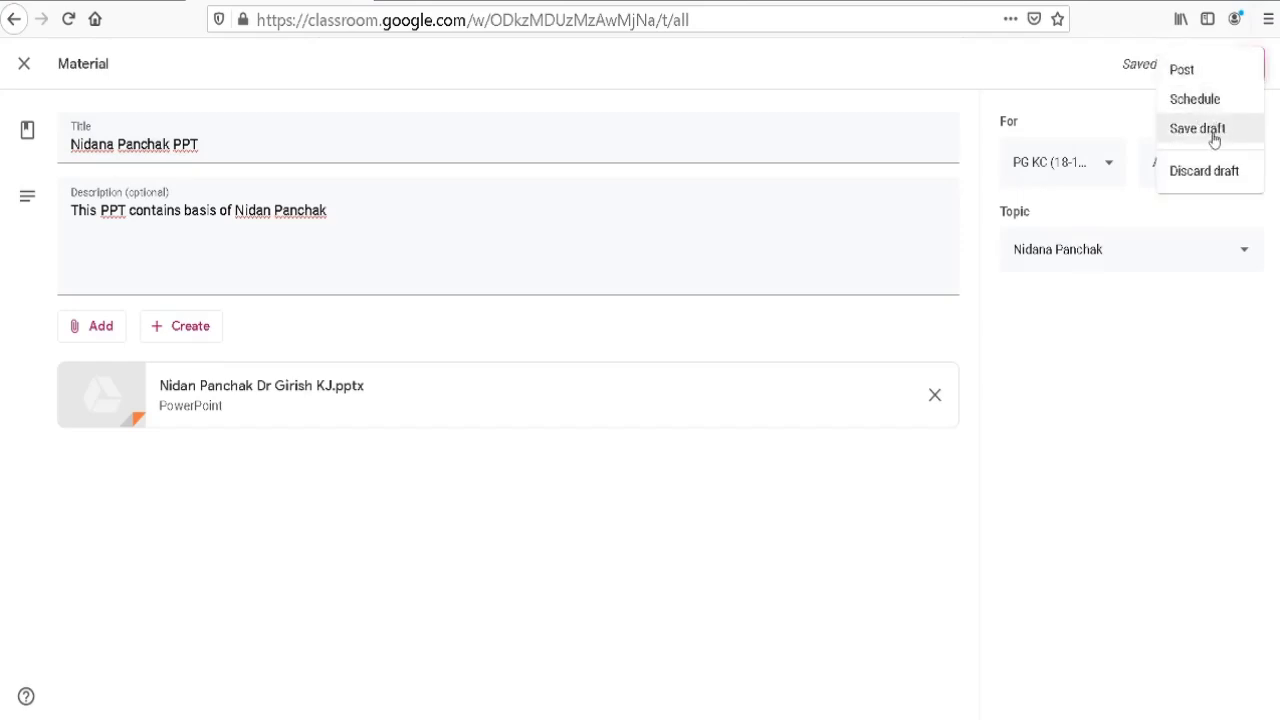
click(1101, 103)
click(1189, 74)
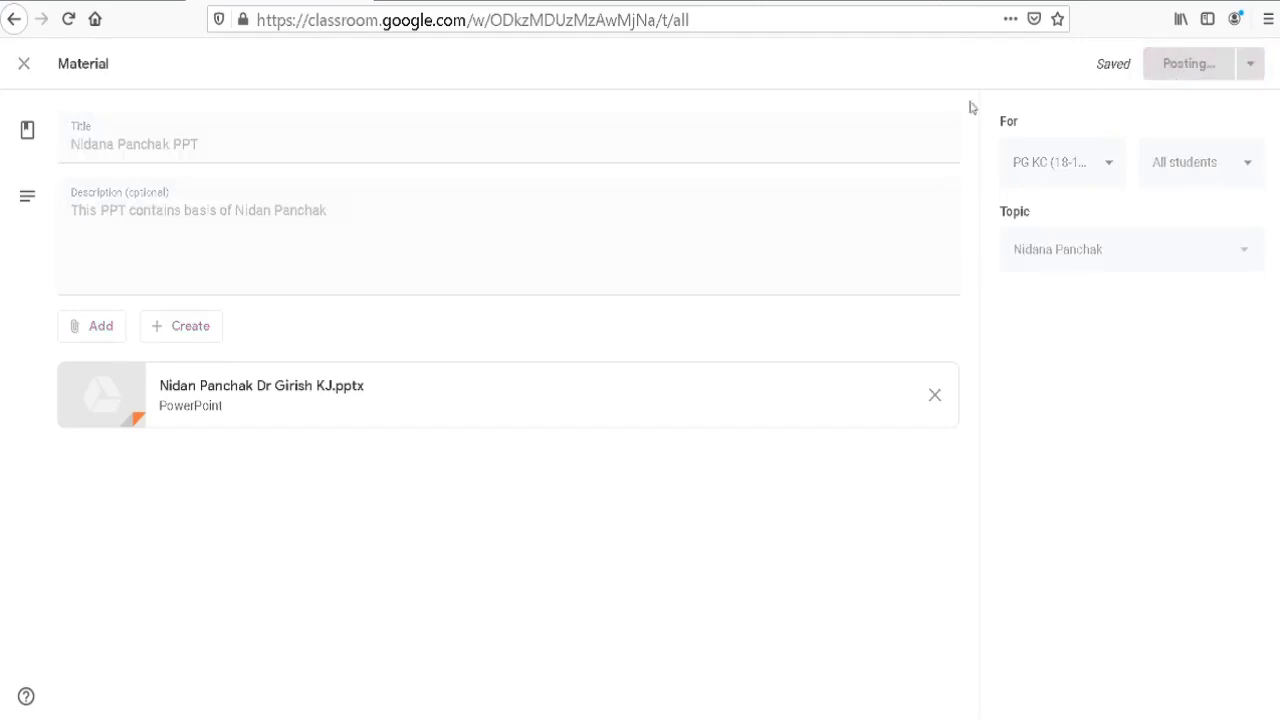
click(487, 250)
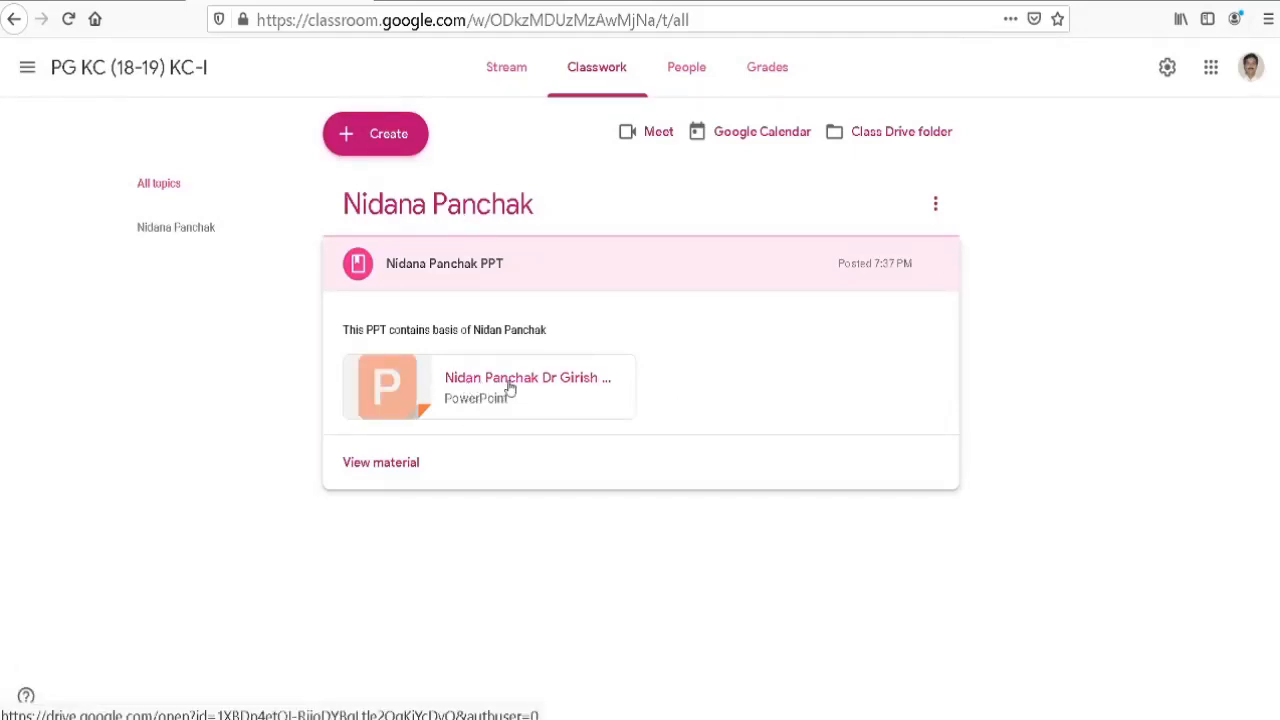
Create an assignment titled "Write an short essay on Nidan Panchak of Jvara as an example"
click(410, 148)
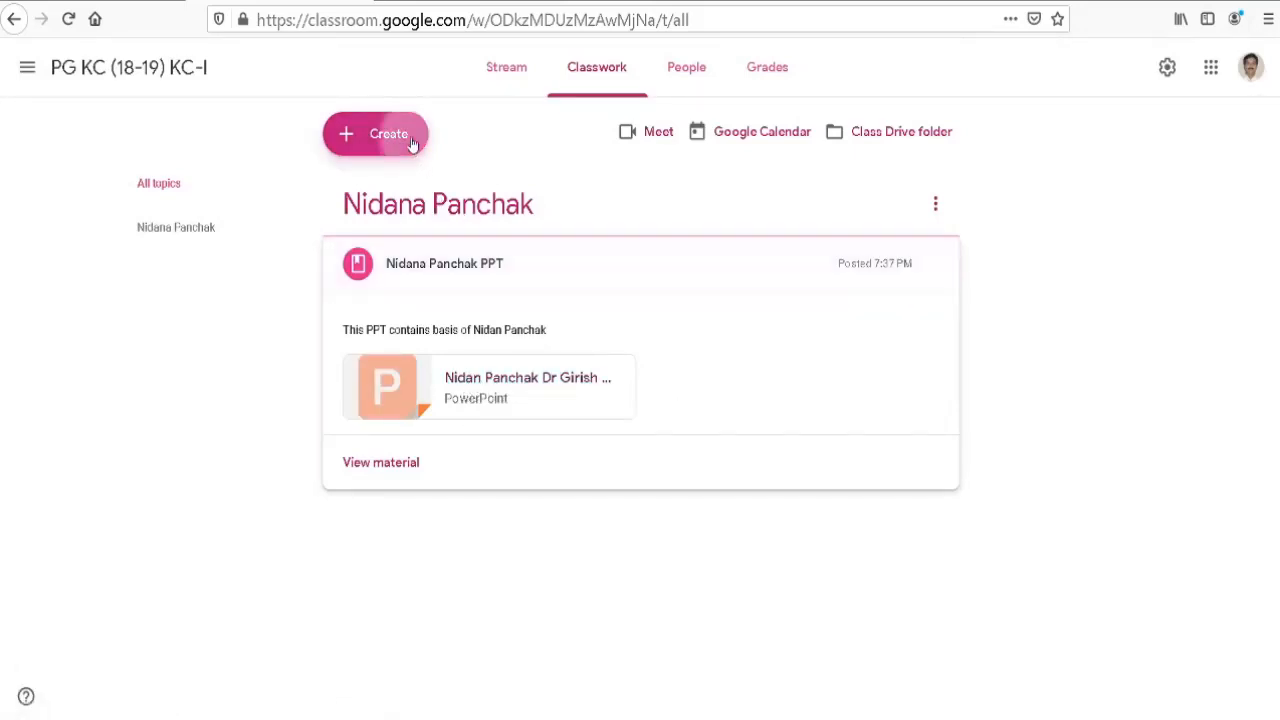
click(410, 185)
text(Write an)
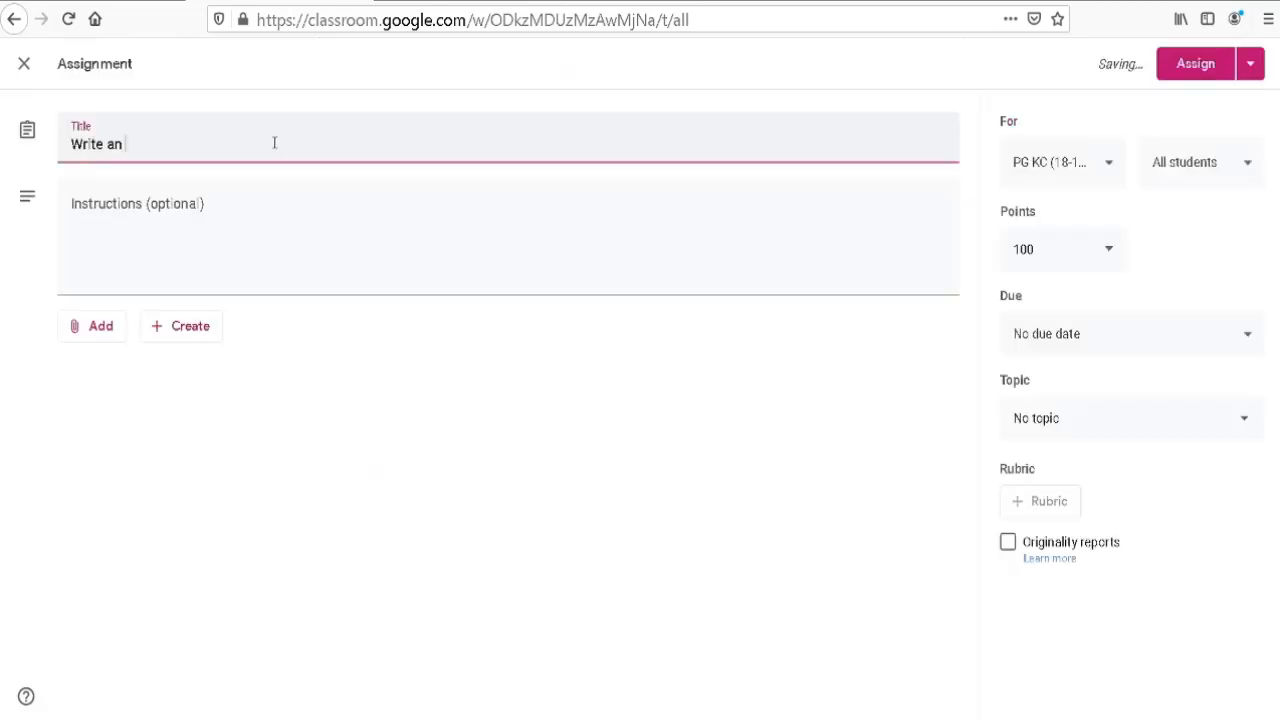
text( short )
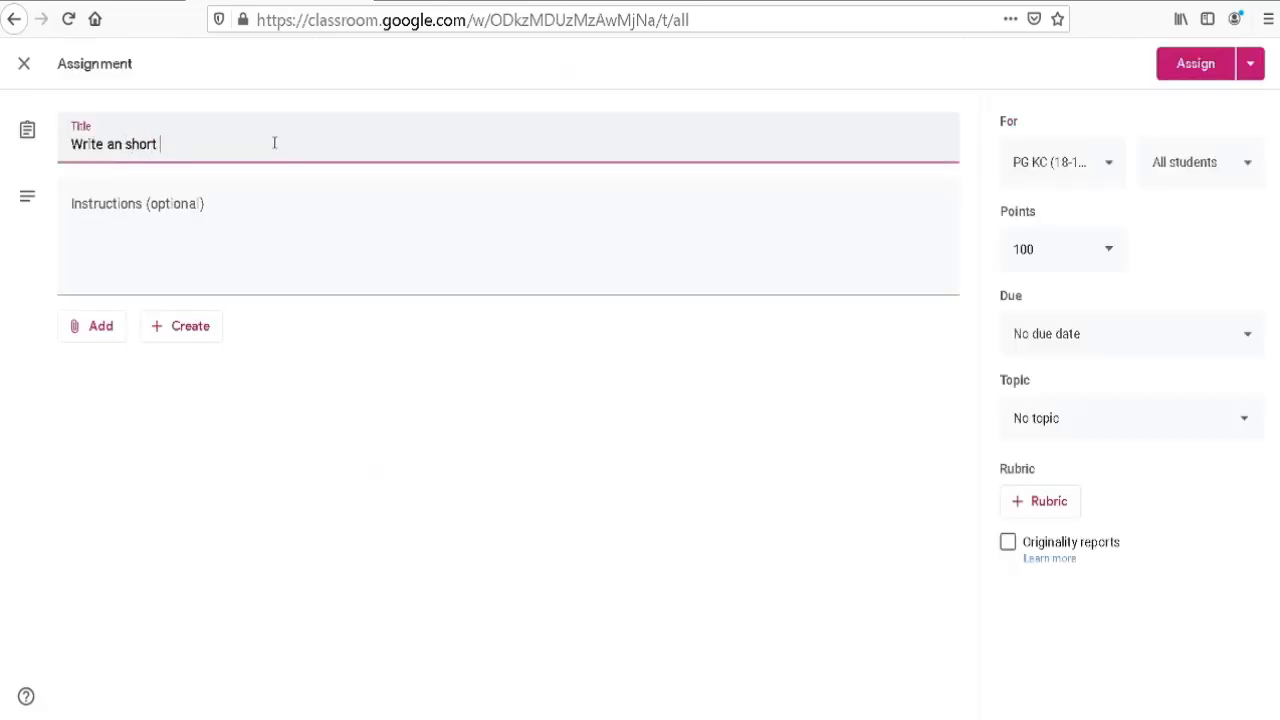
text(essay on Nidan Panchak of )
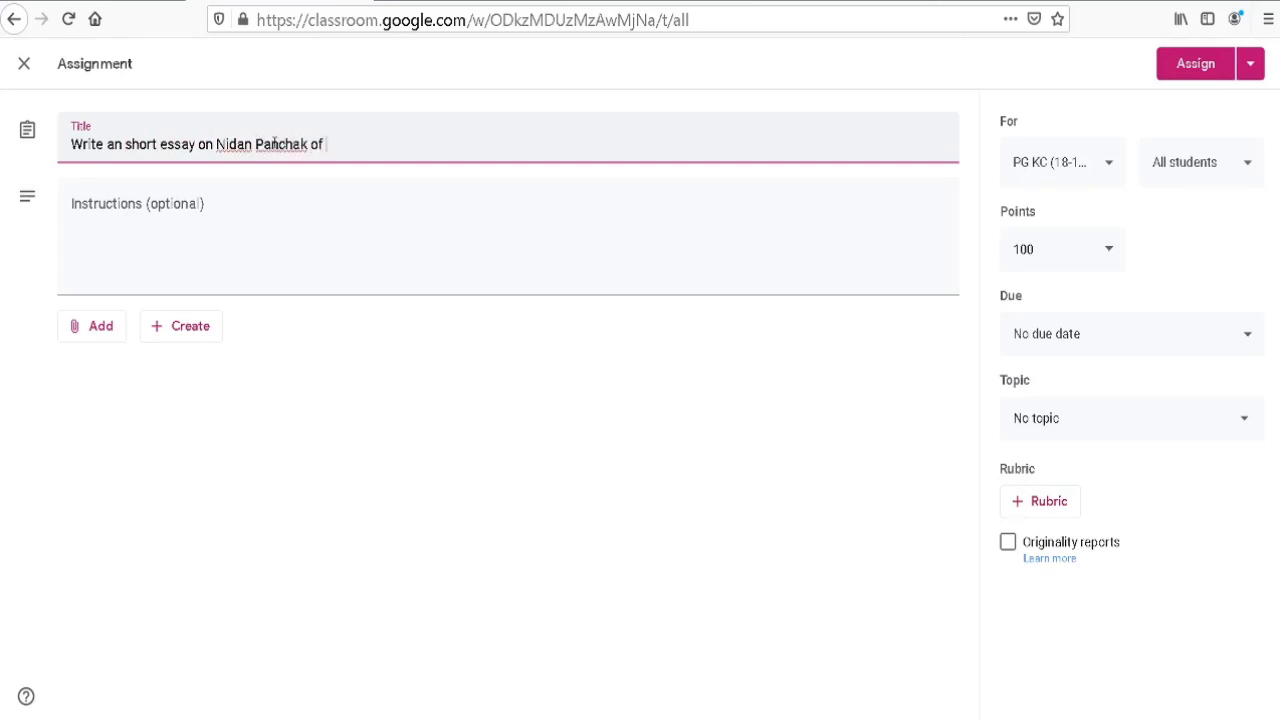
text(Jvara as an example)
Set the essay assignment's points to 10
click(1109, 166)
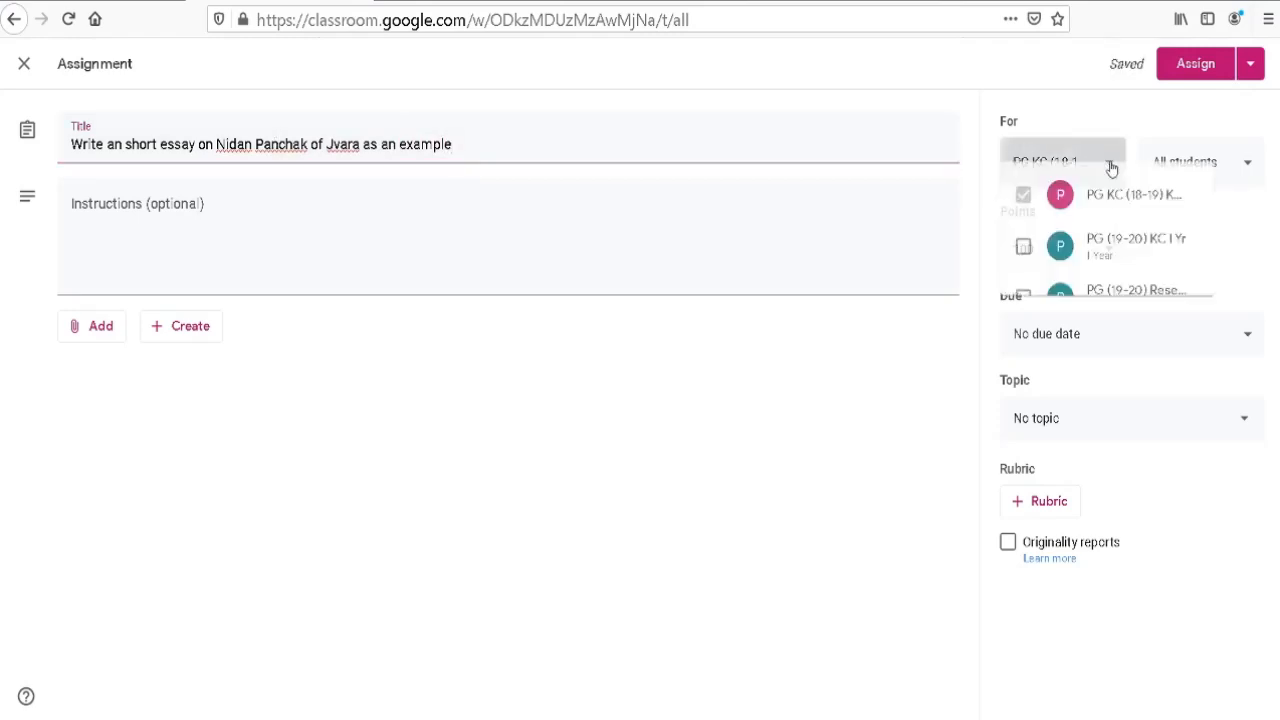
click(1073, 251)
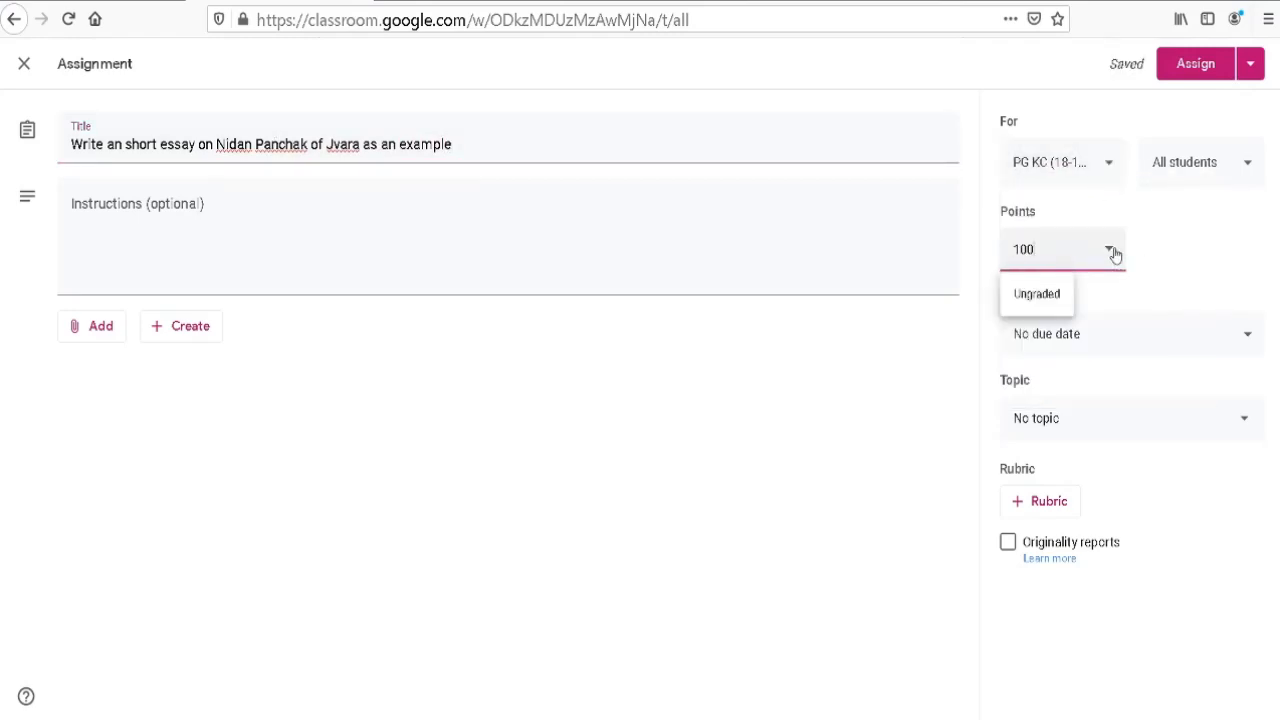
click(1050, 300)
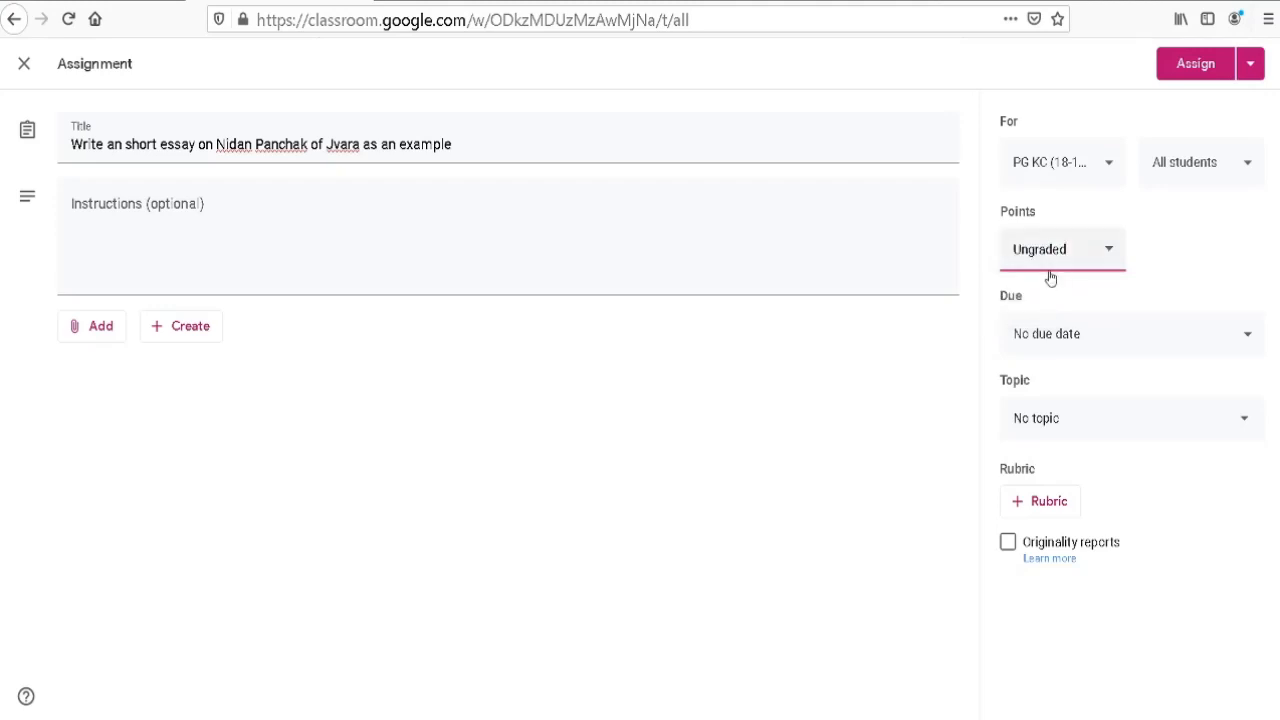
click(1069, 259)
text(10)
key(Tab)
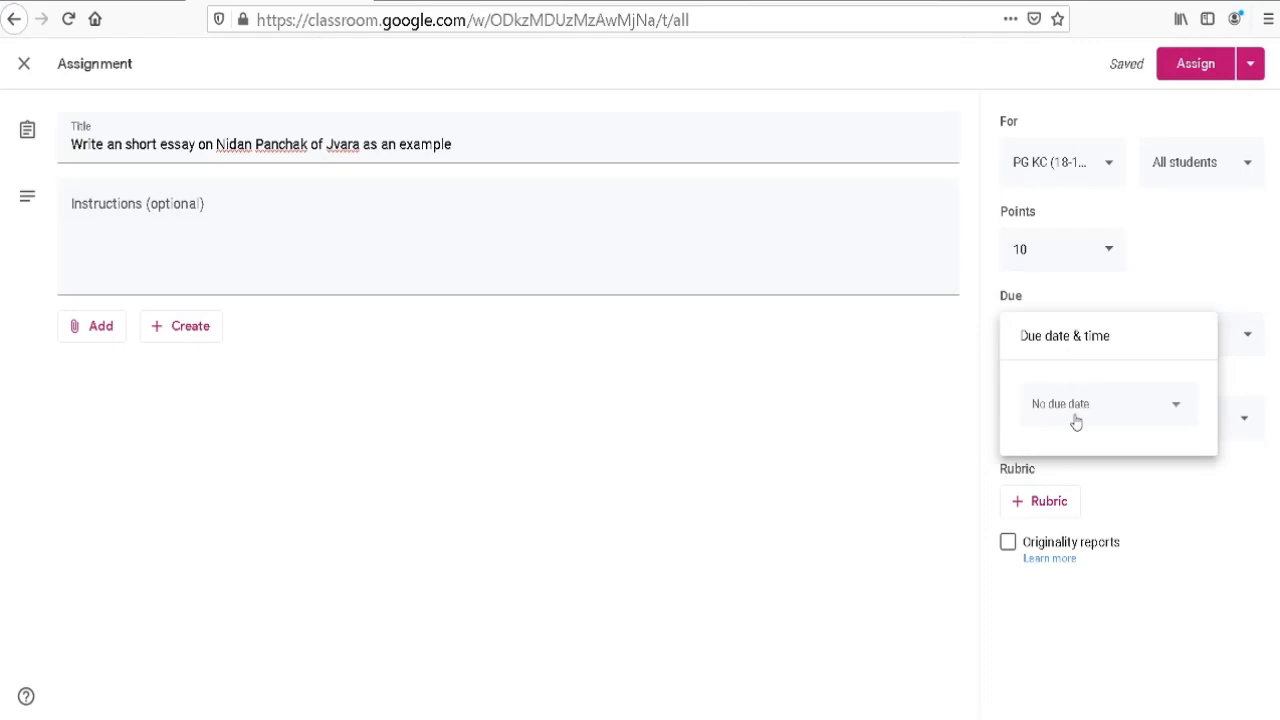
Set the assignment's due date to Apr 24, 2020 and file it under the Nidana Panchak topic
click(1074, 423)
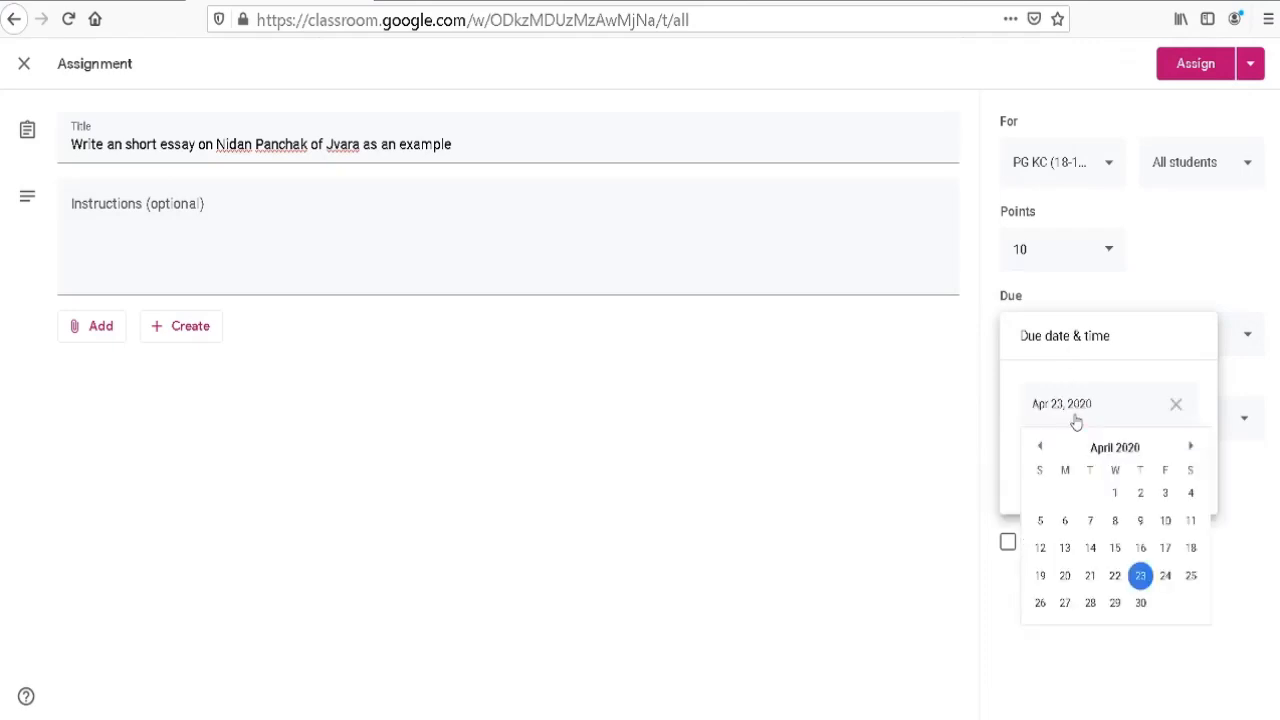
click(1168, 578)
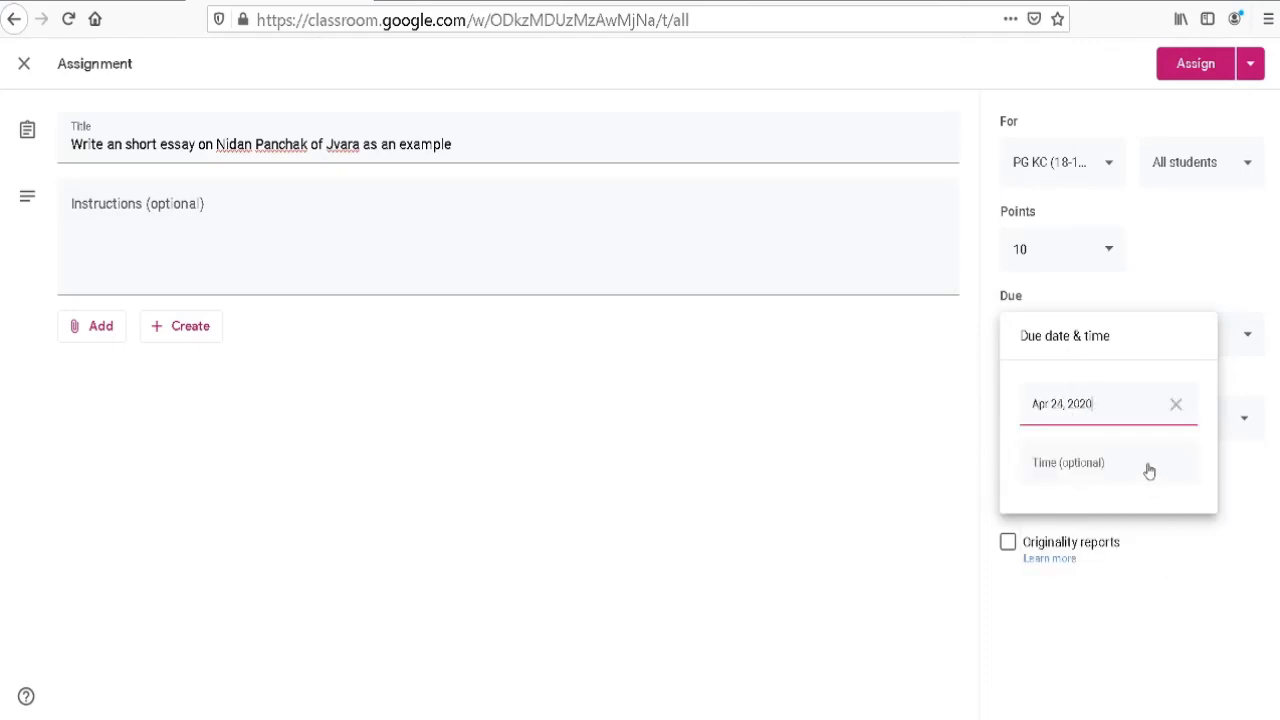
click(1177, 290)
click(1090, 418)
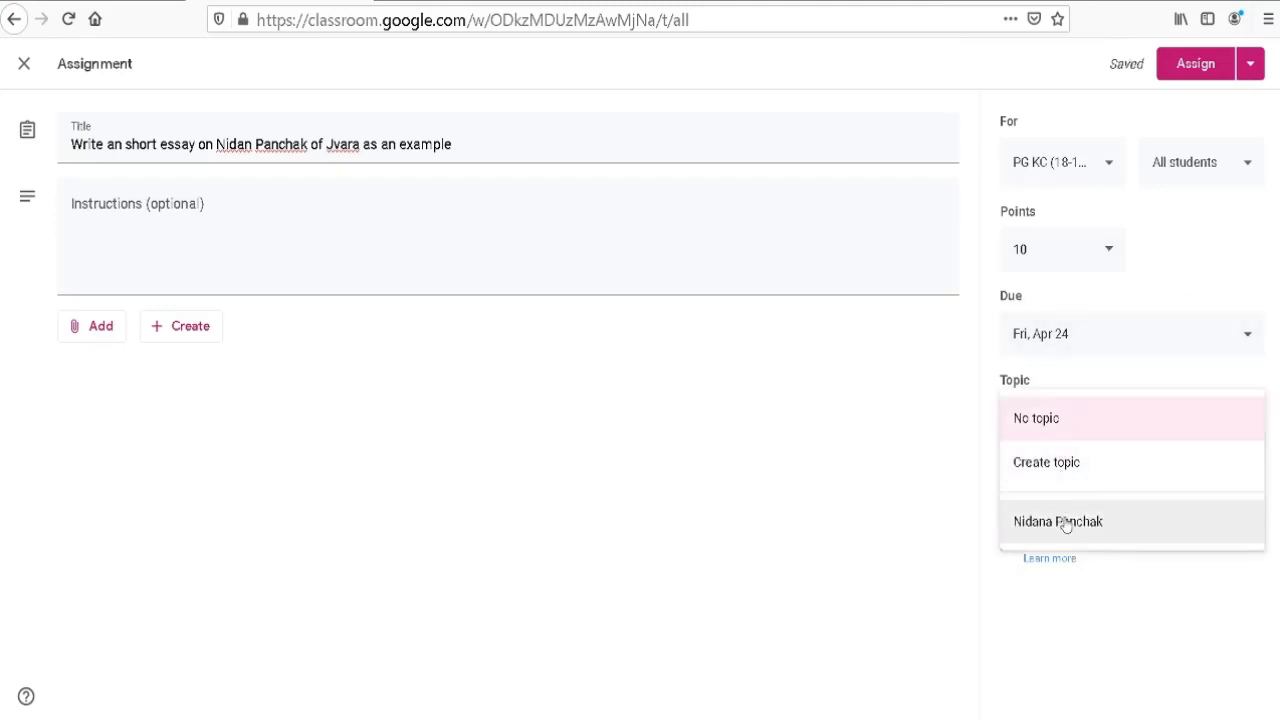
click(1062, 524)
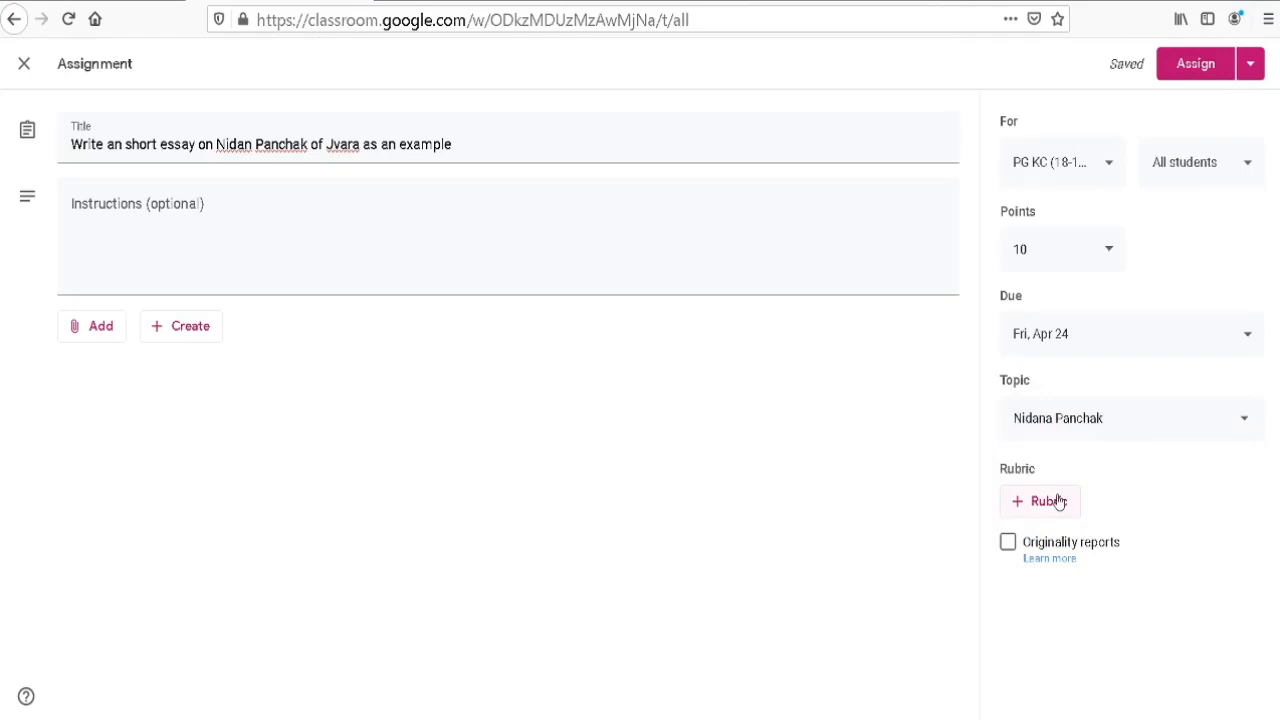
Attach Sample Nidana Panchak Papr.pdf from the computer, assign the essay to the class and expand its Classwork entry
click(95, 326)
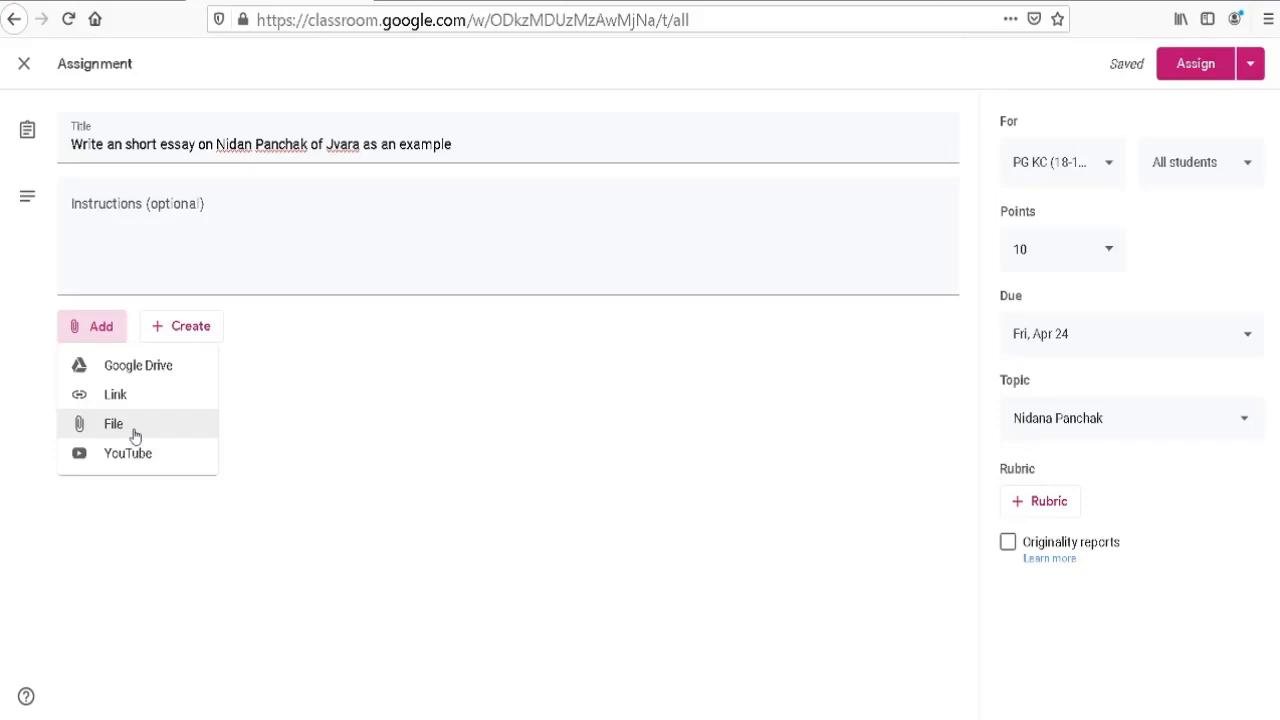
click(135, 436)
click(100, 336)
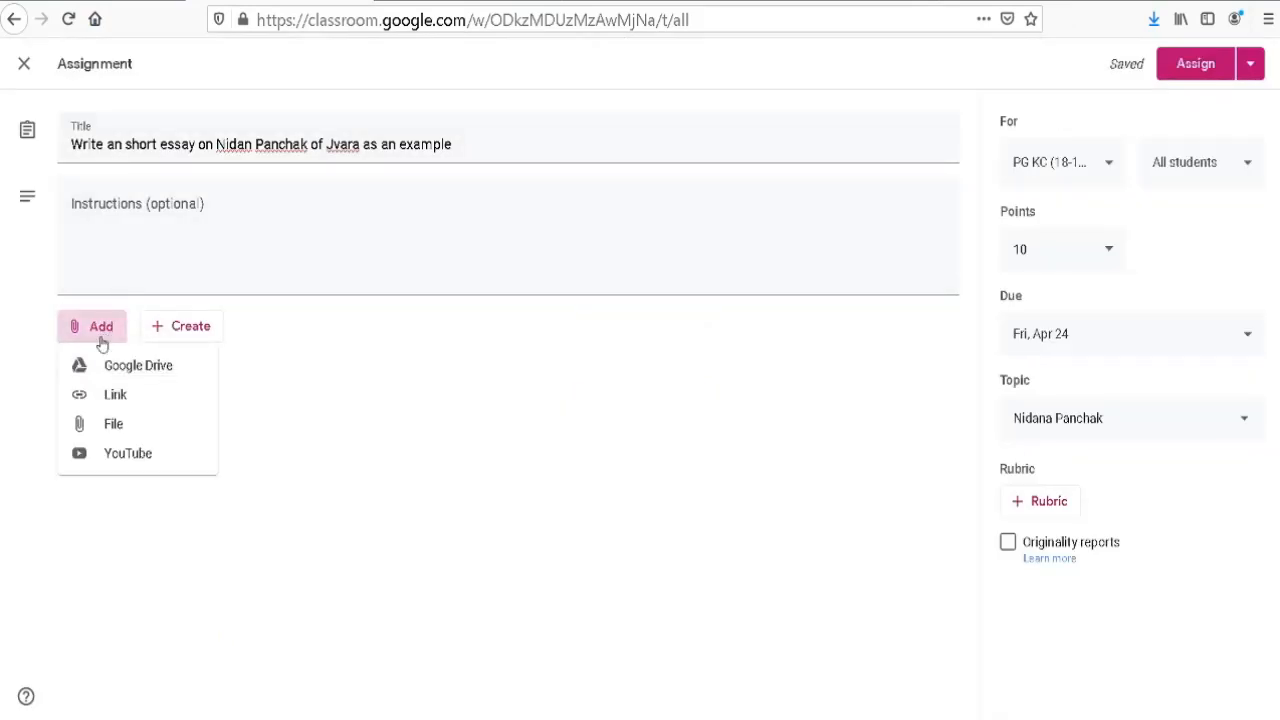
click(120, 428)
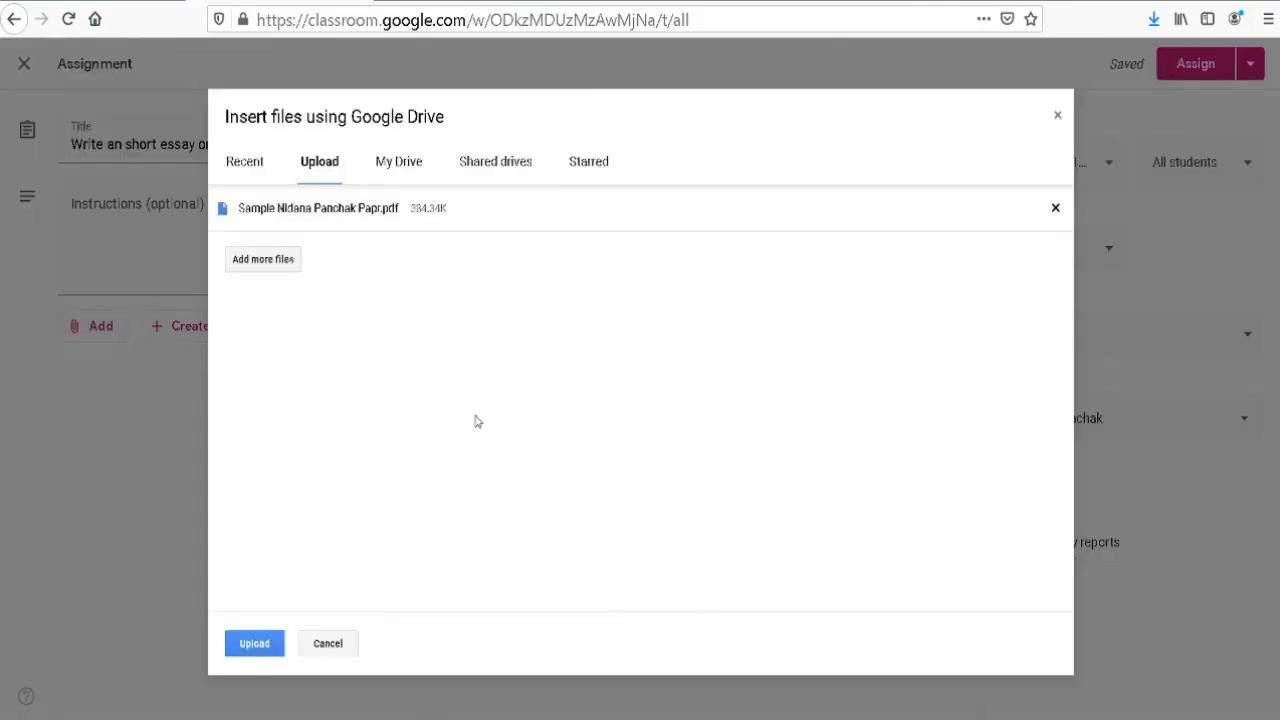
click(267, 644)
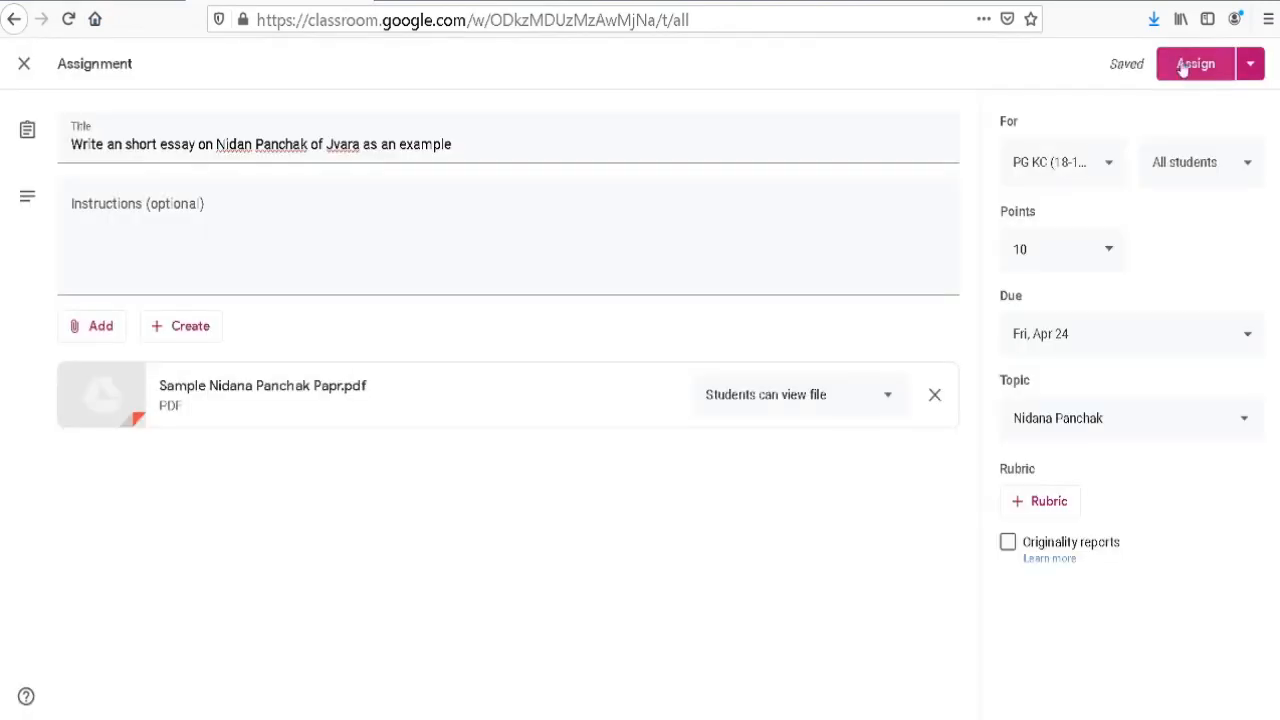
click(1183, 65)
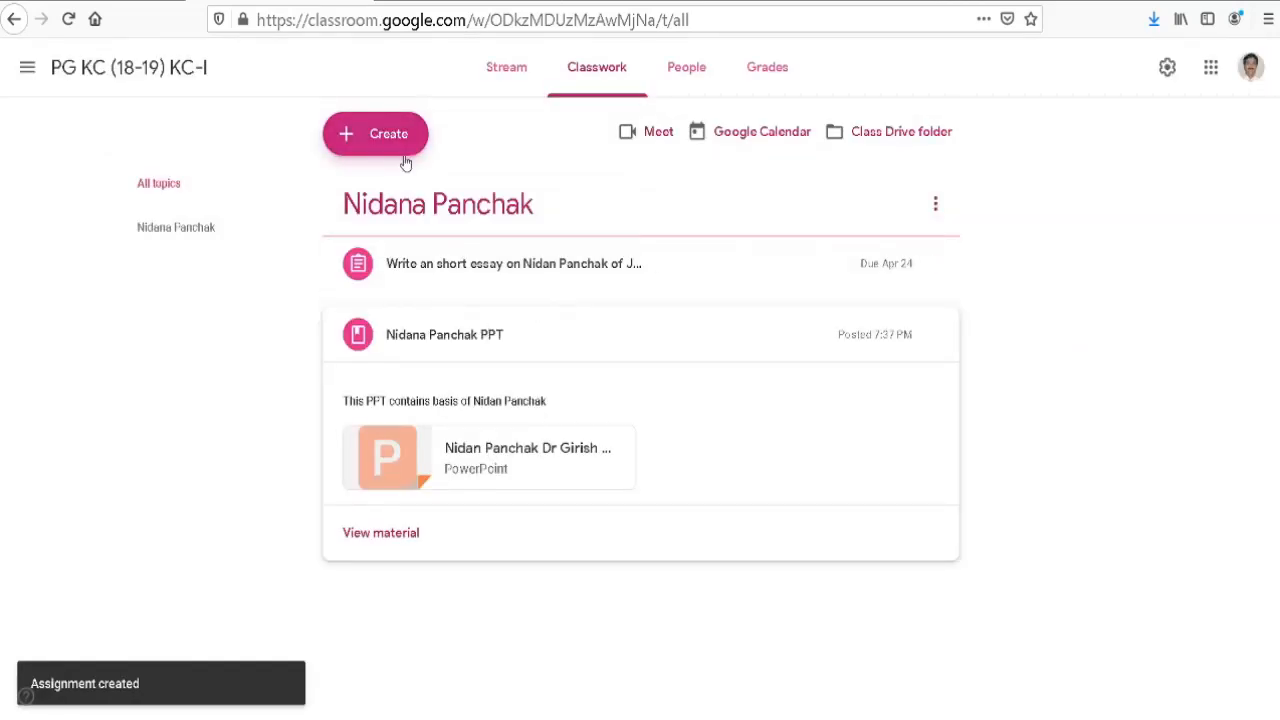
click(487, 271)
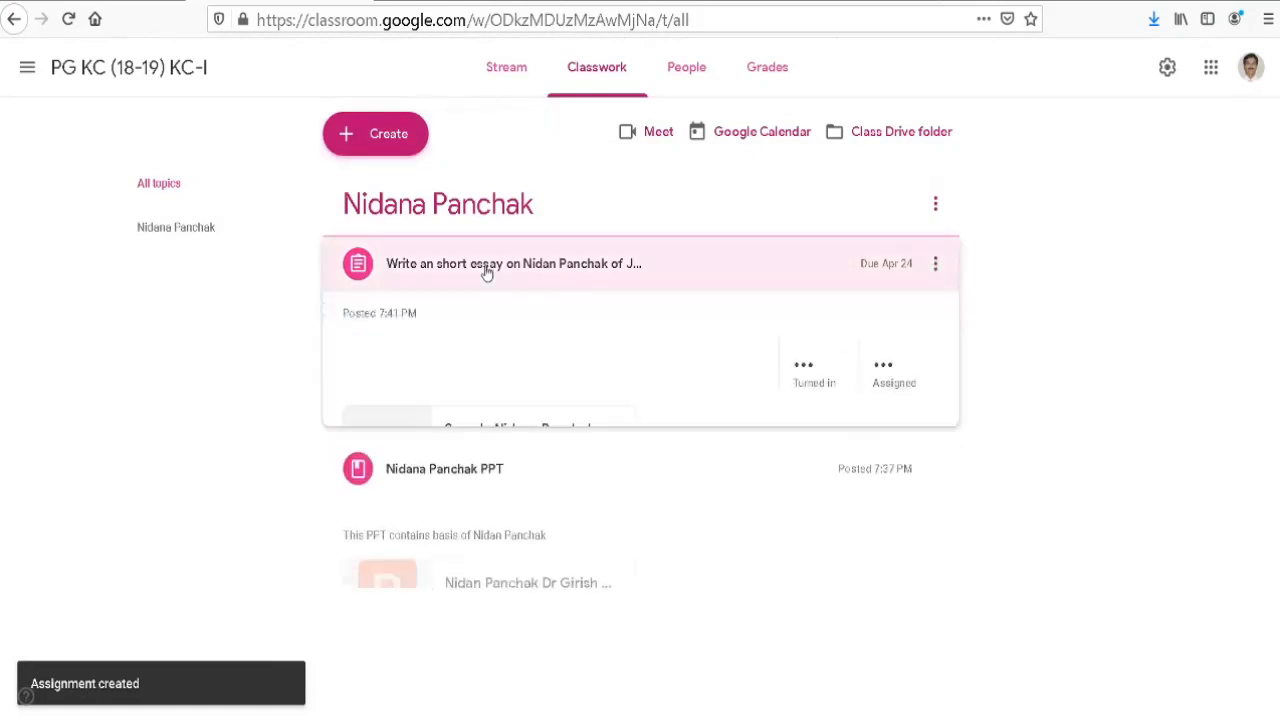
Create a quiz assignment titled "Nidana Panchak Quiz"
click(384, 137)
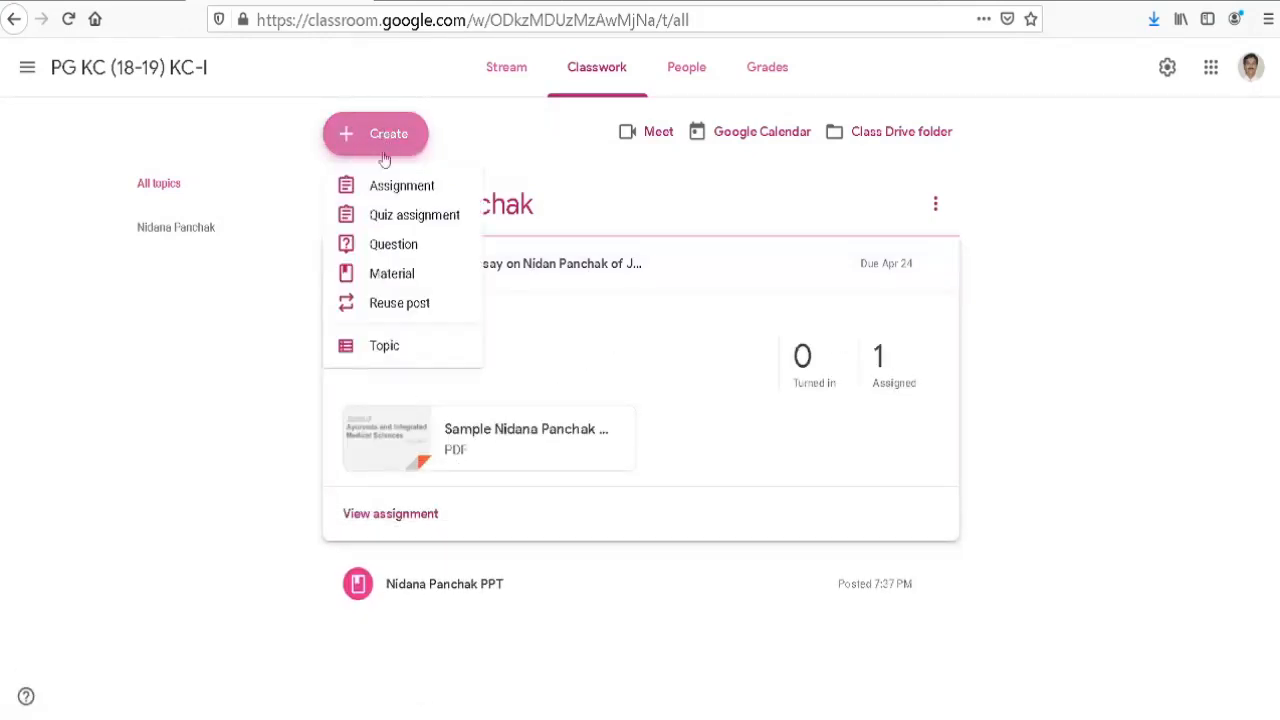
click(404, 216)
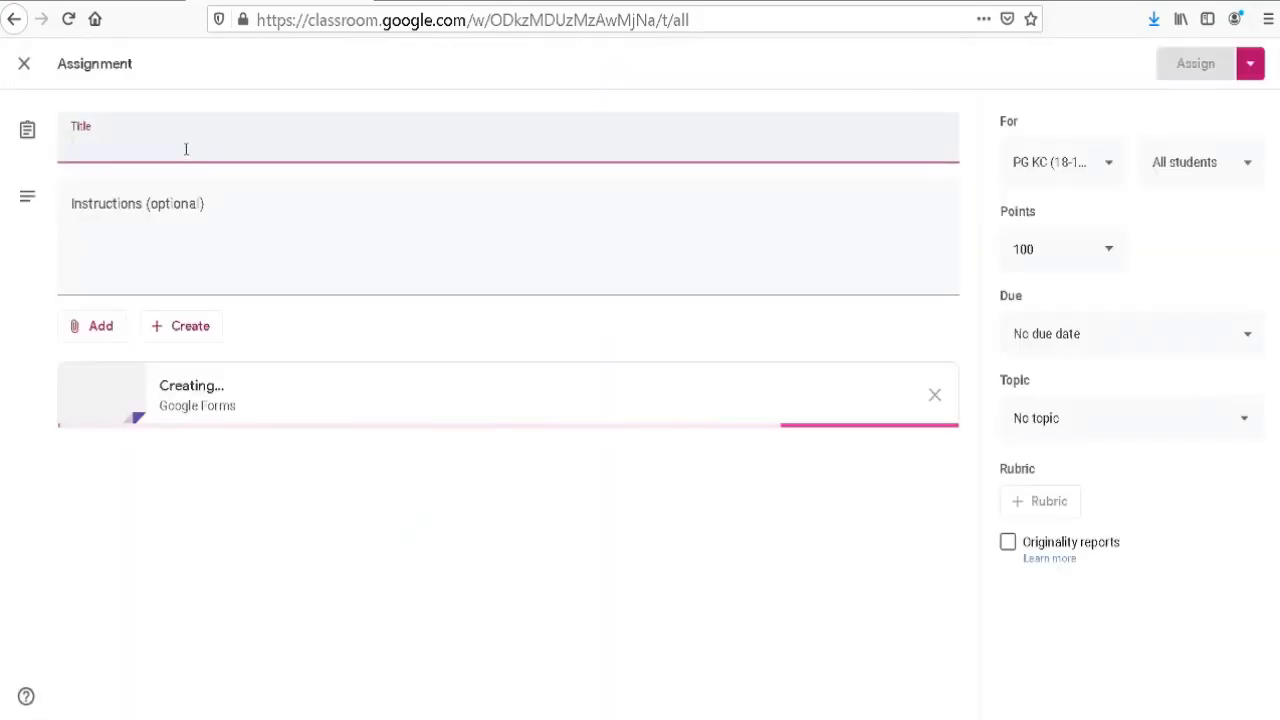
text(Nidana Panchak Quiz)
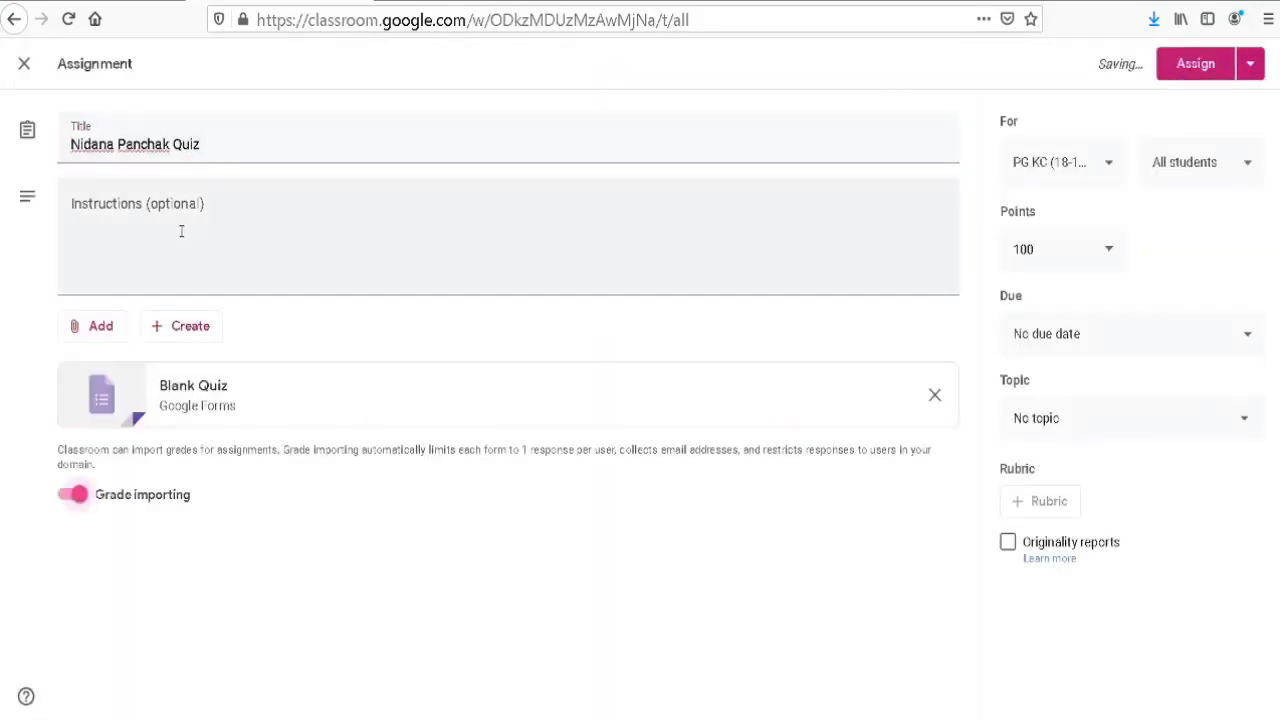
Open the quiz assignment's attached Blank Quiz form and rename it "Nidana Panchak Quiz"
click(184, 223)
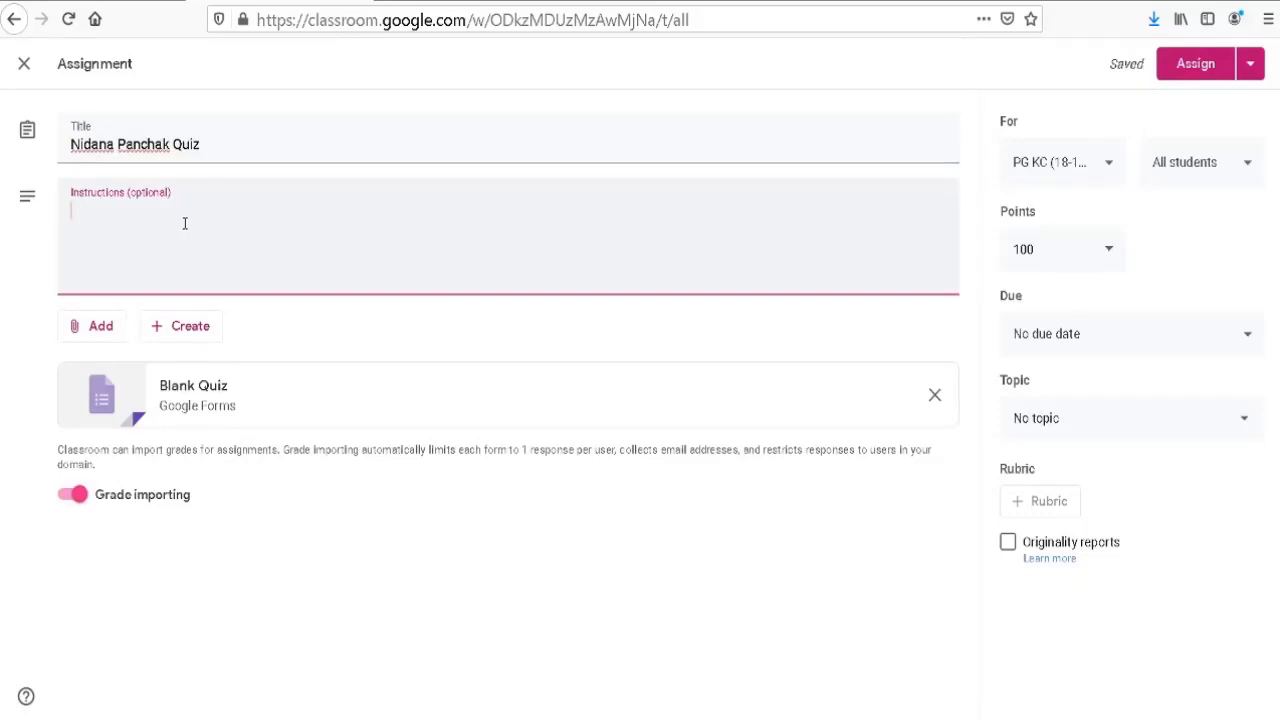
click(193, 386)
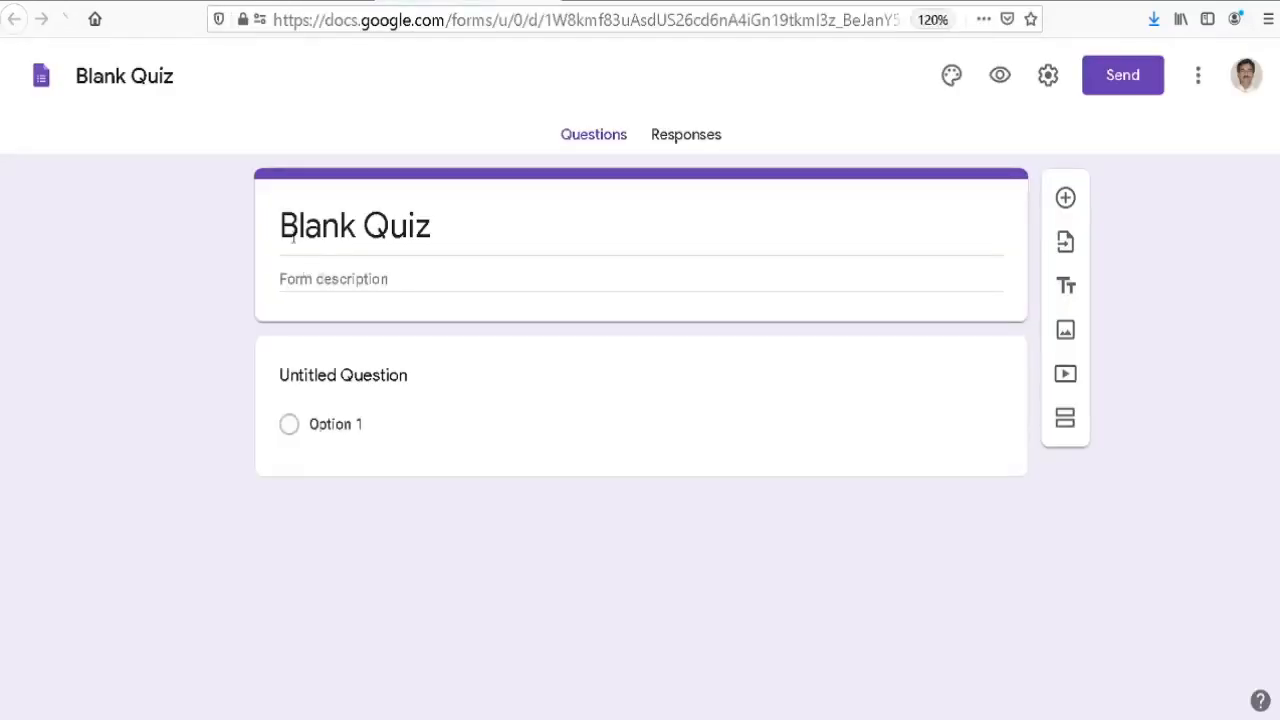
click(148, 78)
text(Nidana Panchak Quiz)
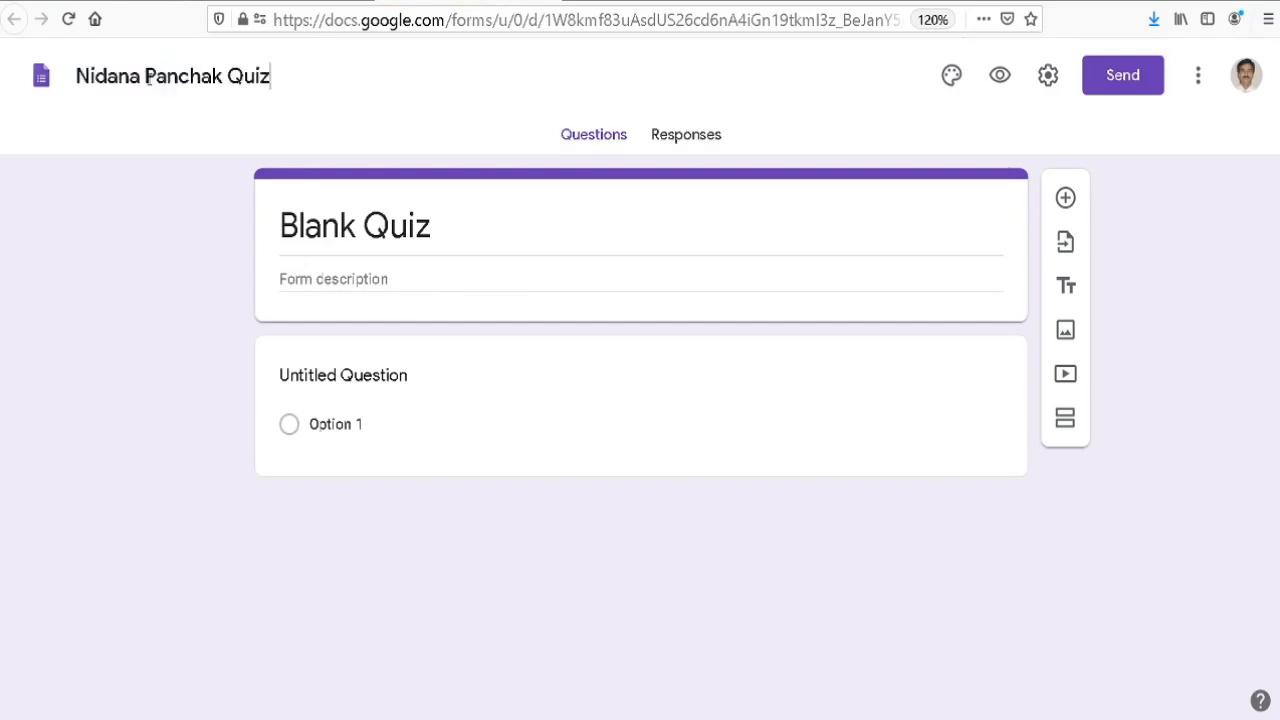
drag(444, 232, 261, 212)
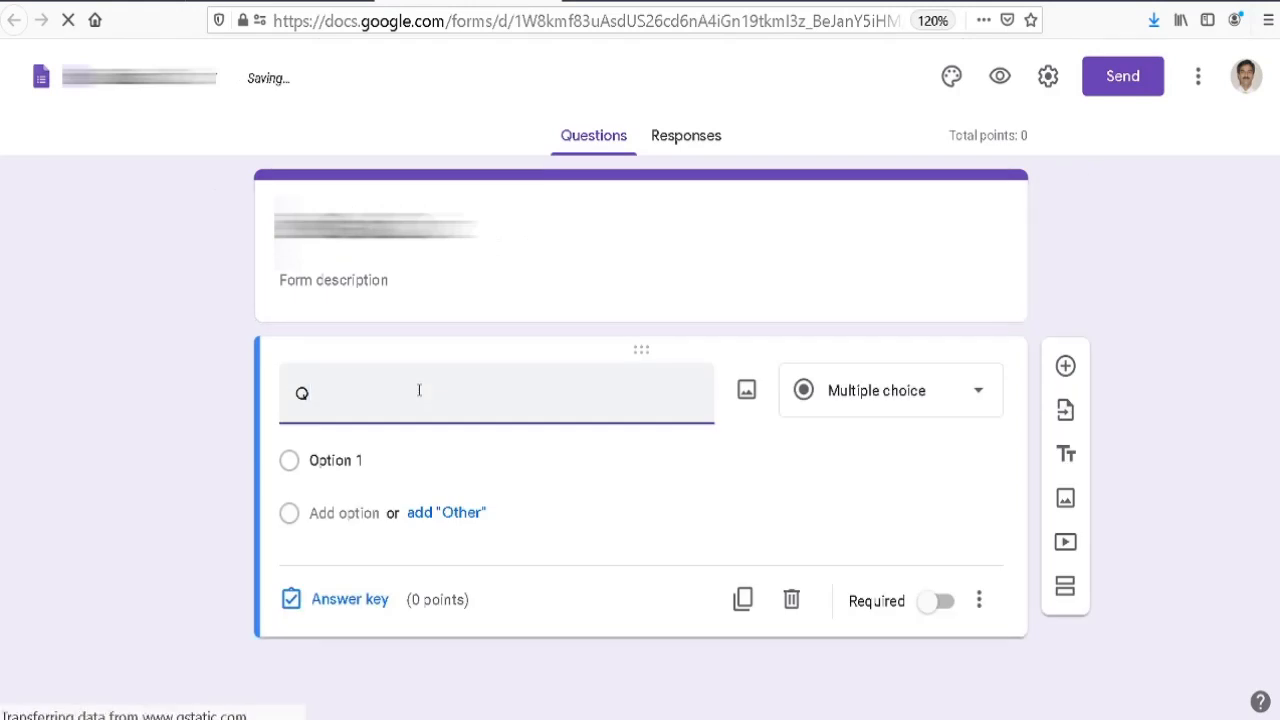
Enter multiple-choice question Q1 with a second option, and add question Q2 with another option in the quiz form
text(1)
click(321, 514)
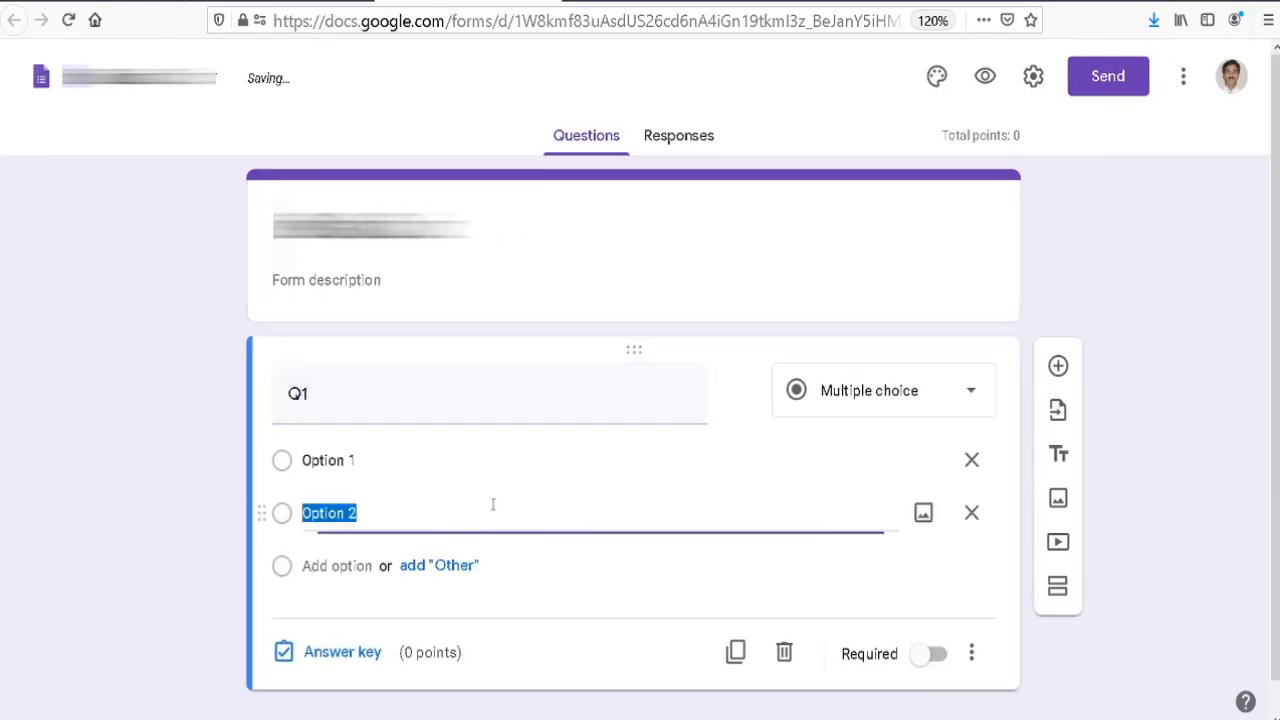
click(1058, 366)
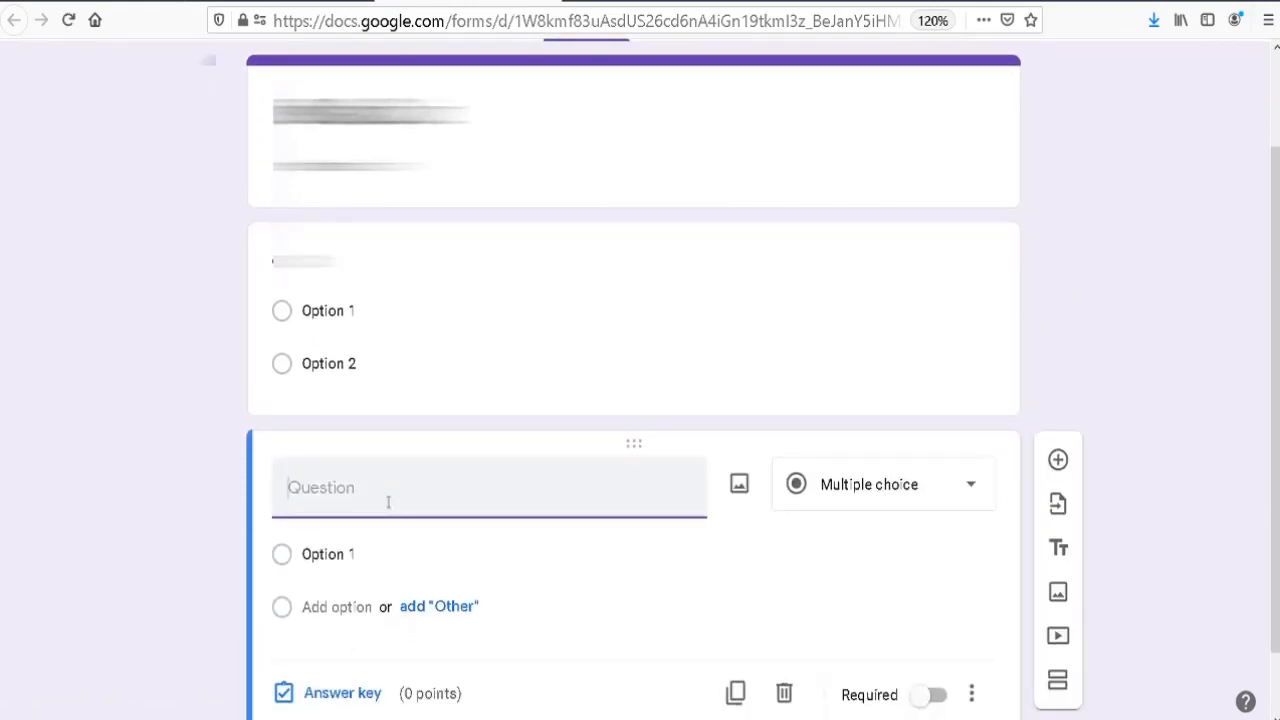
text(Q2)
click(338, 605)
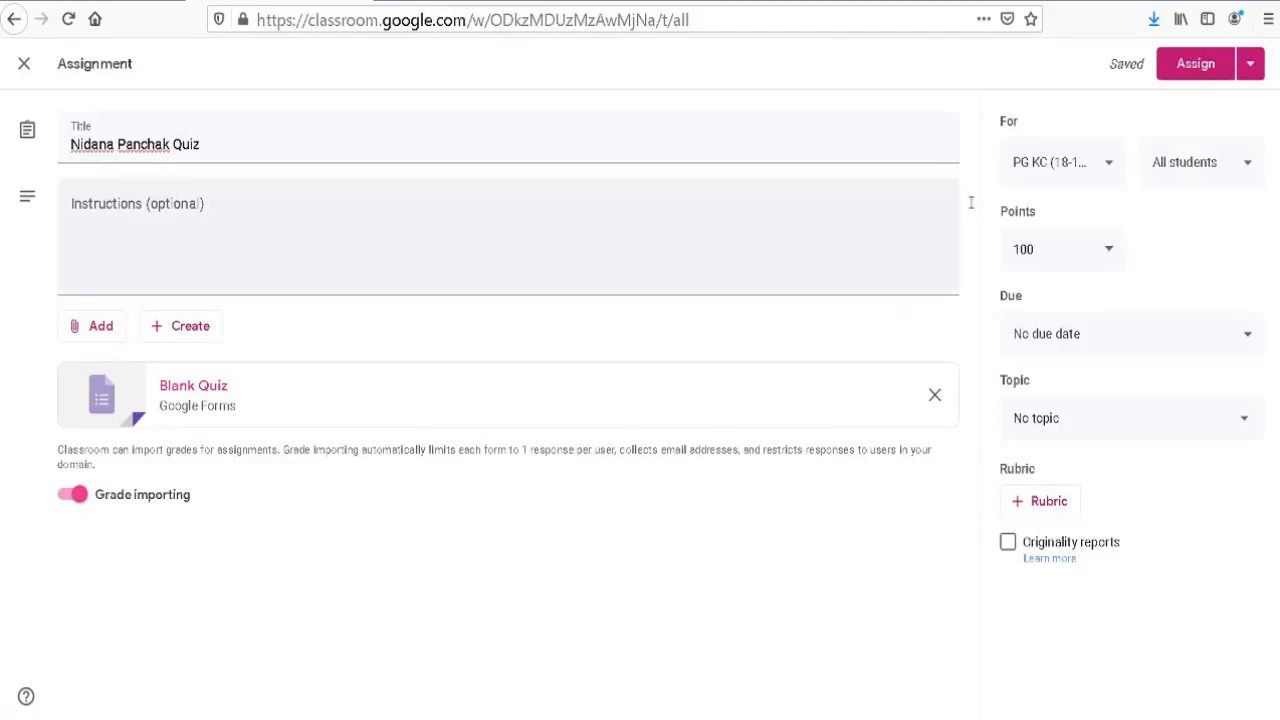
Check the target class for the quiz assignment and set its points to 10
click(1062, 160)
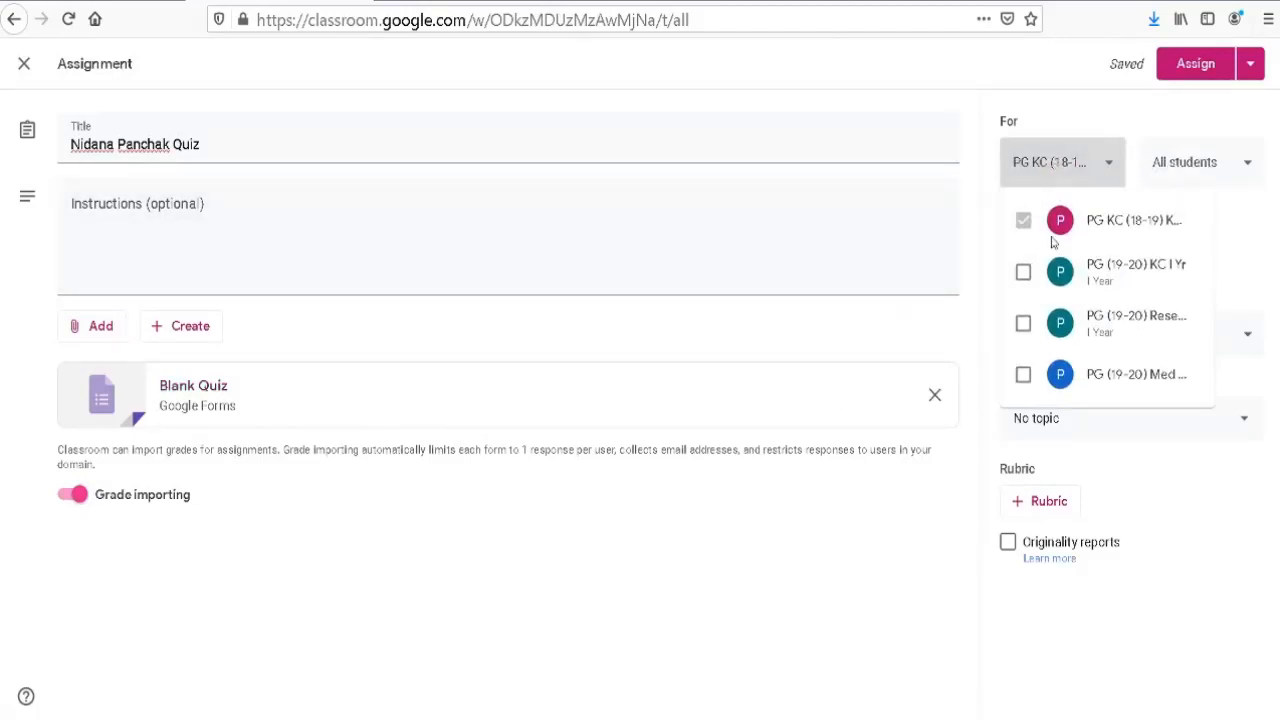
click(953, 235)
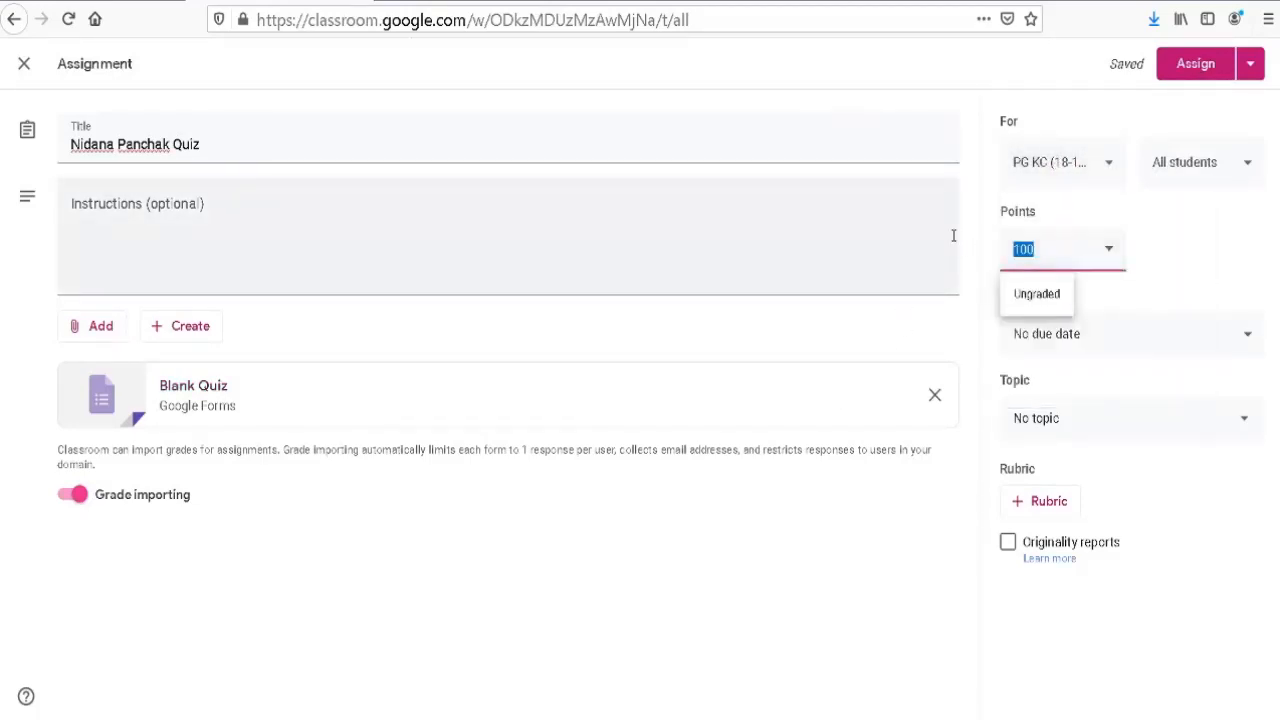
text(1)
key(Tab)
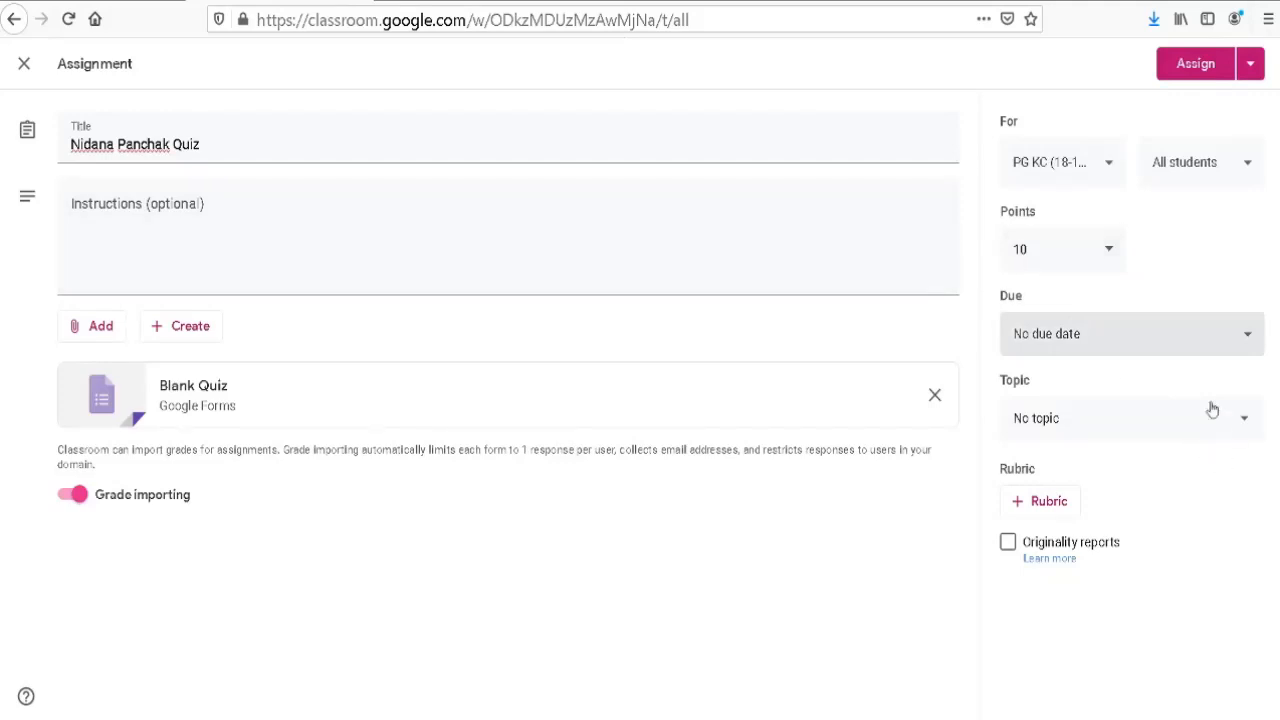
click(1163, 249)
Set the quiz's due date to Fri, Apr 24 and file it under the Nidana Panchak topic
click(1117, 340)
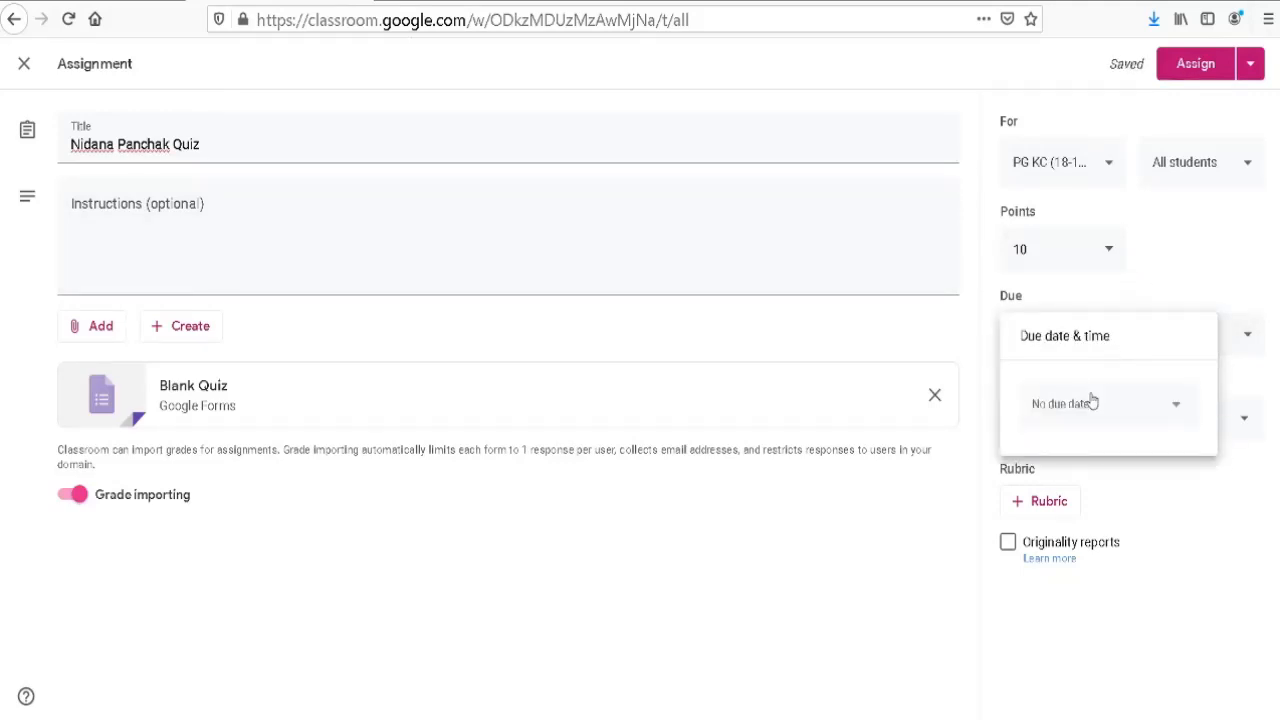
click(1090, 400)
click(1165, 577)
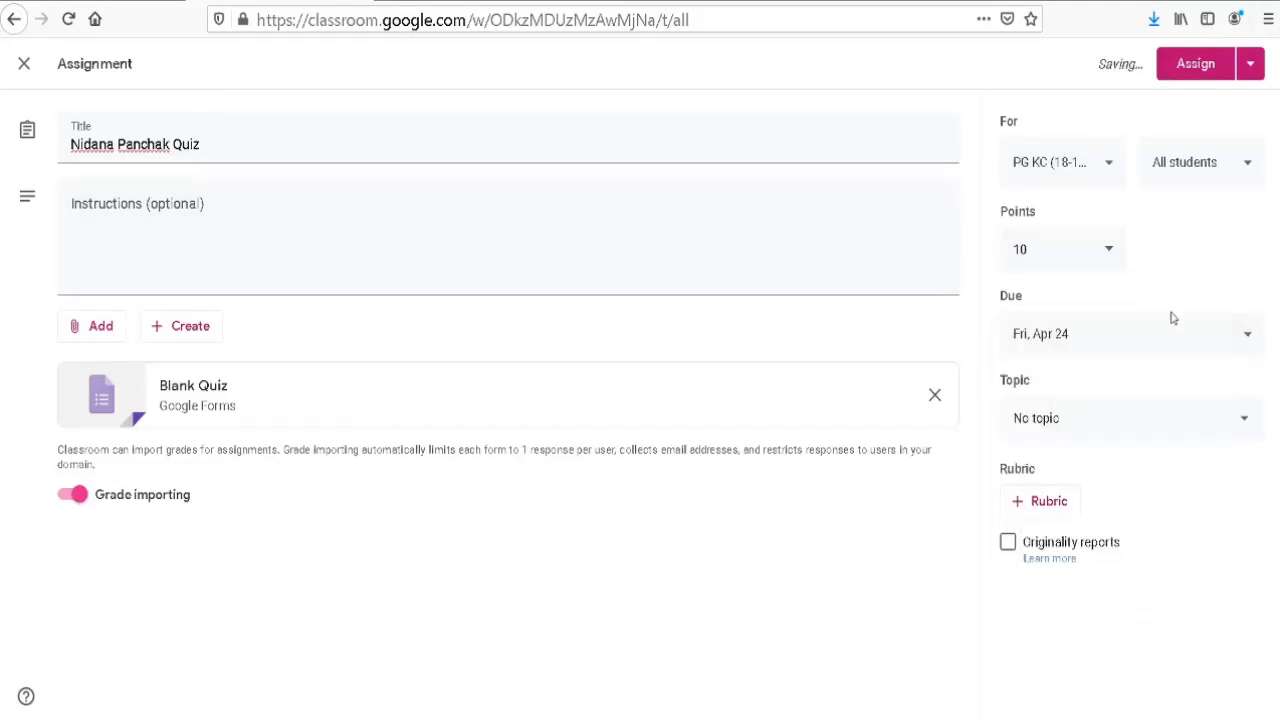
click(1063, 438)
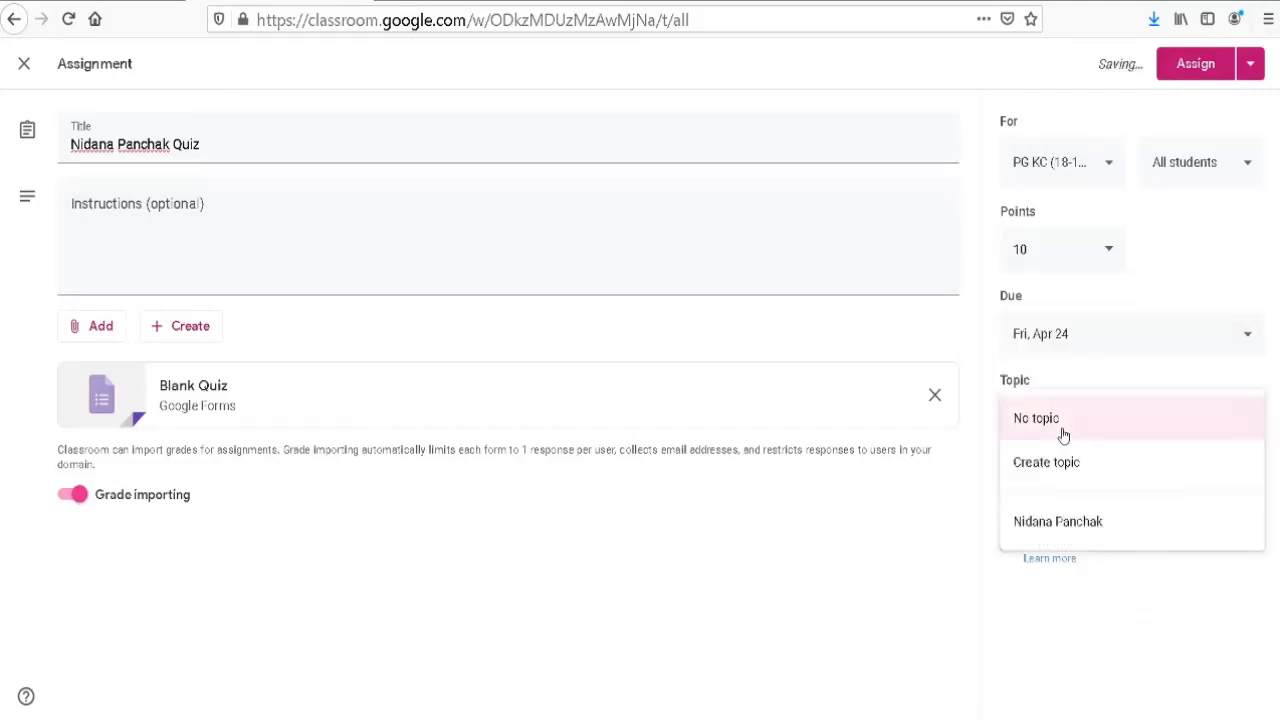
click(1089, 527)
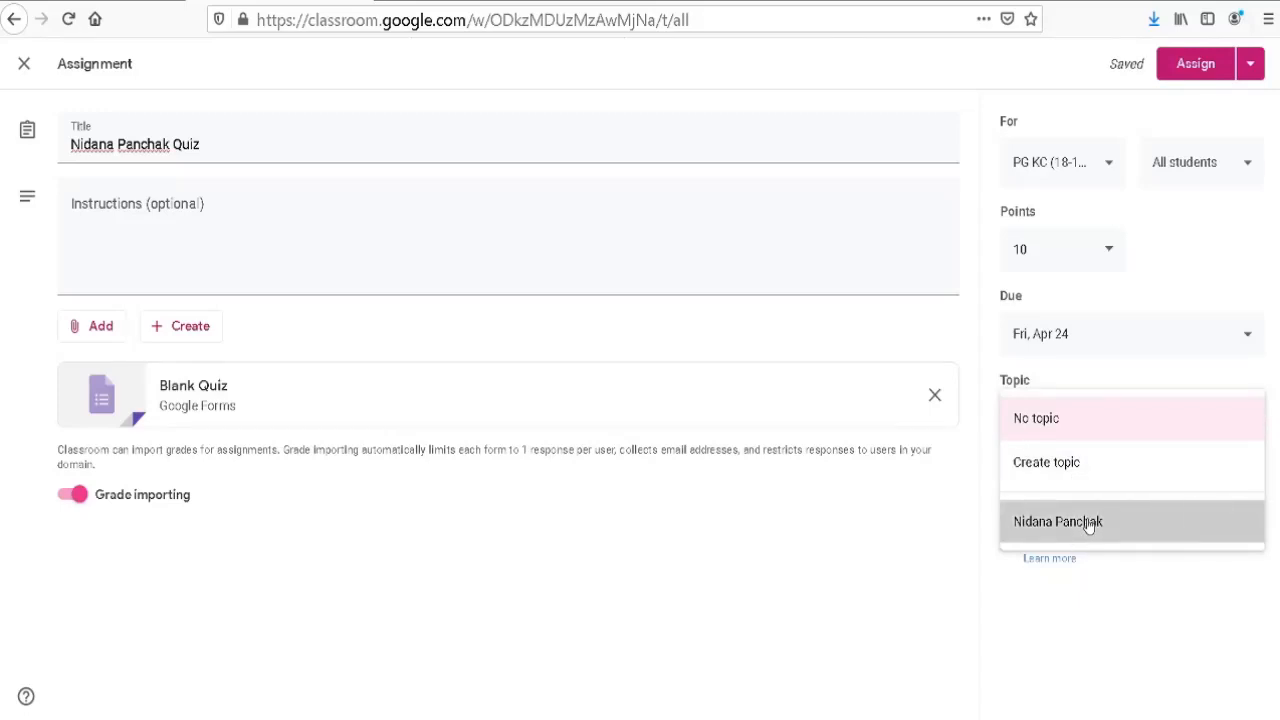
Assign the Nidana Panchak Quiz to the class and expand its Classwork entry
click(1196, 68)
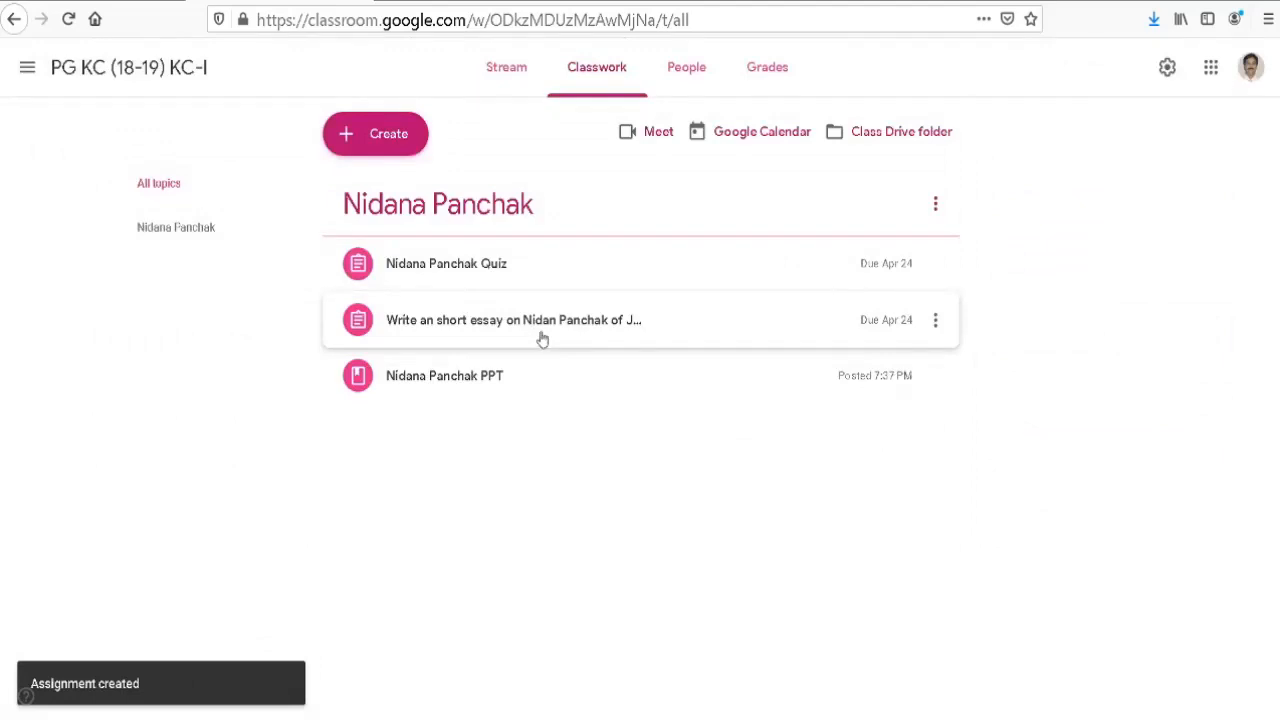
click(481, 283)
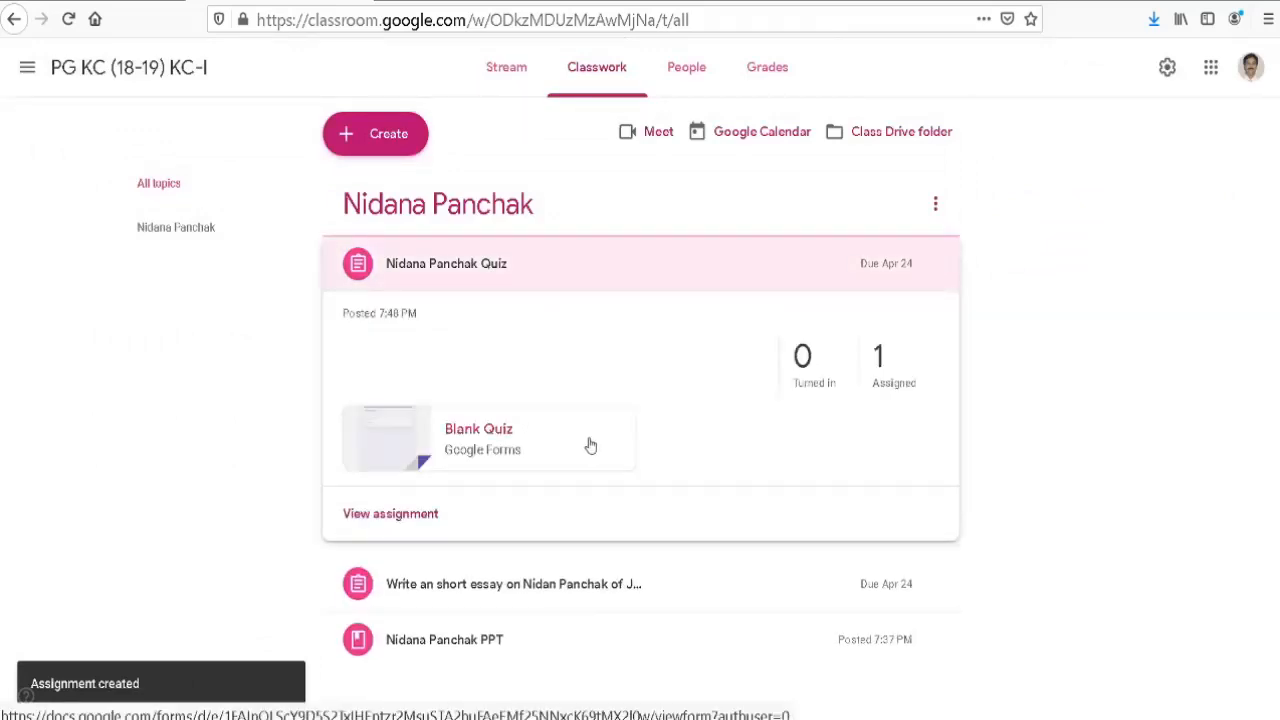
click(369, 140)
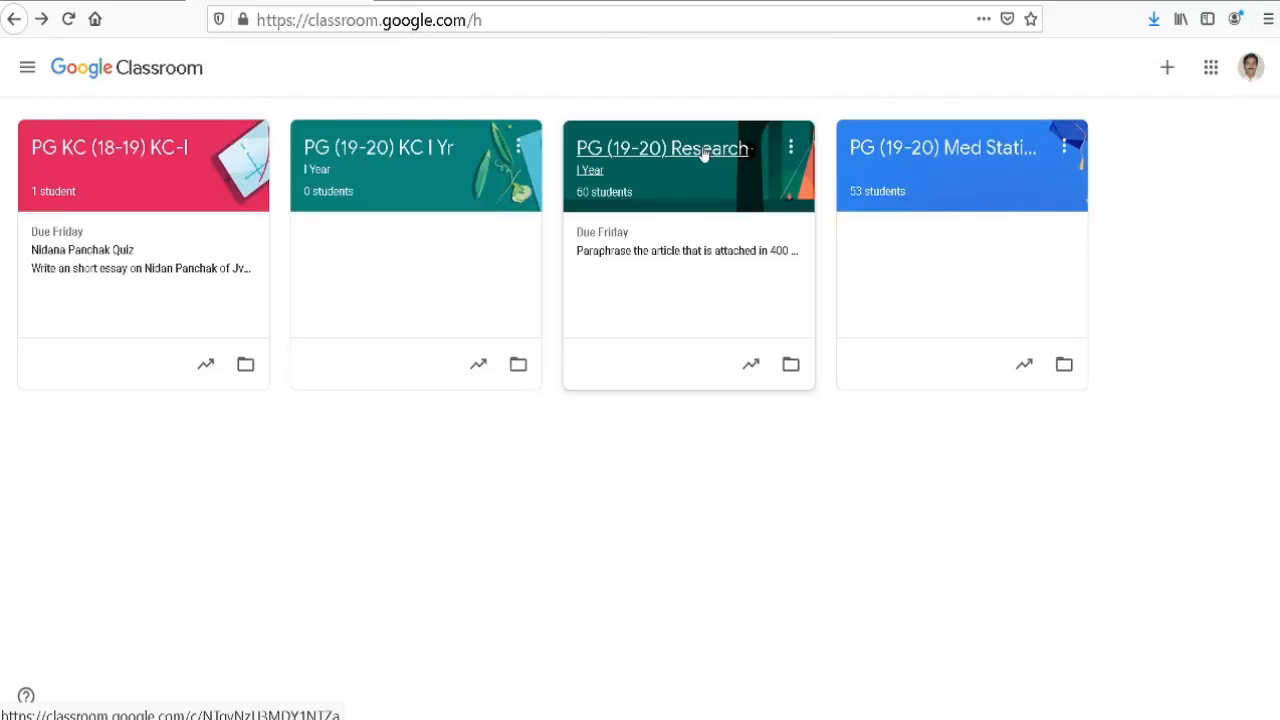
Open the PG (19-20) Research class and review its Stream posts and upcoming work
click(705, 150)
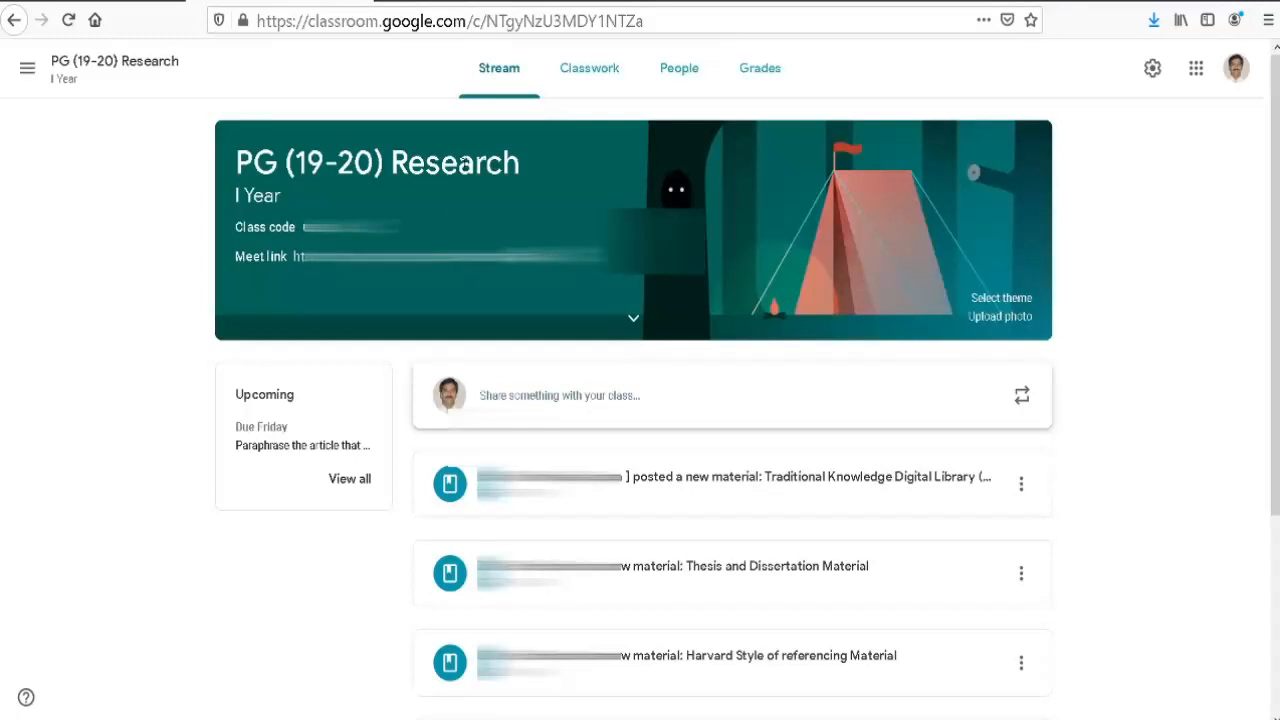
click(502, 80)
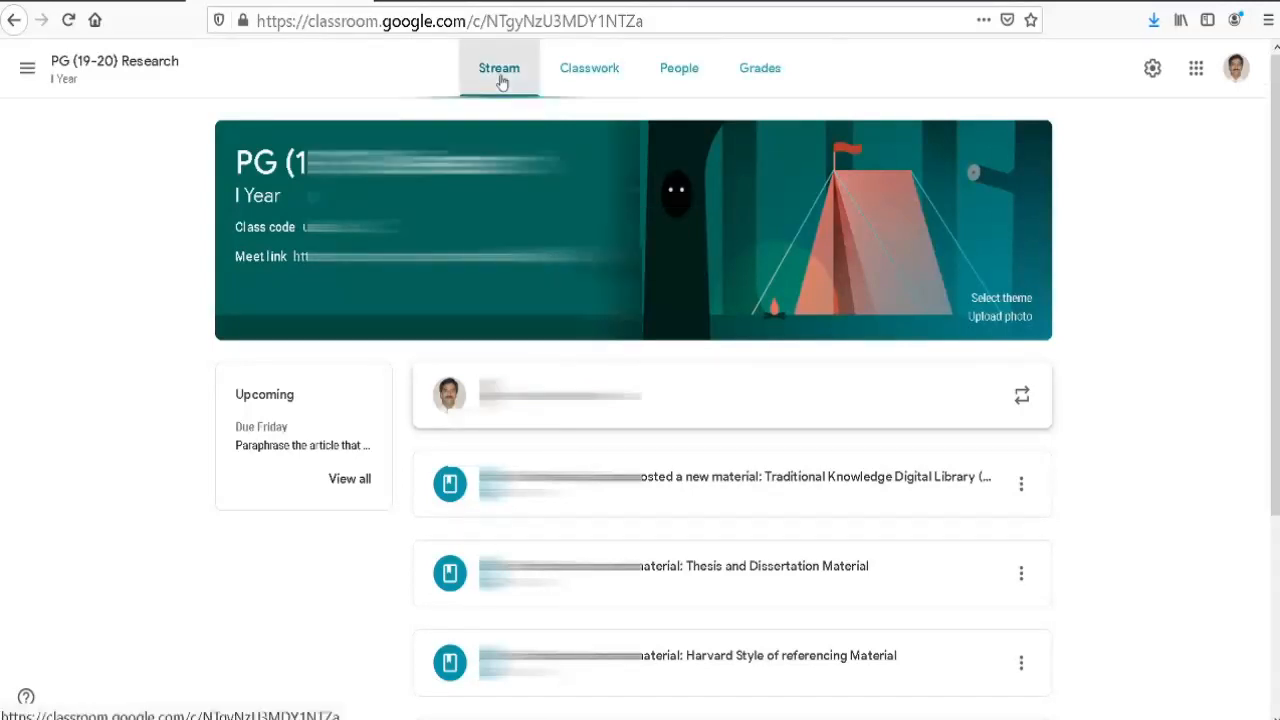
scroll(438, 298, down, 3)
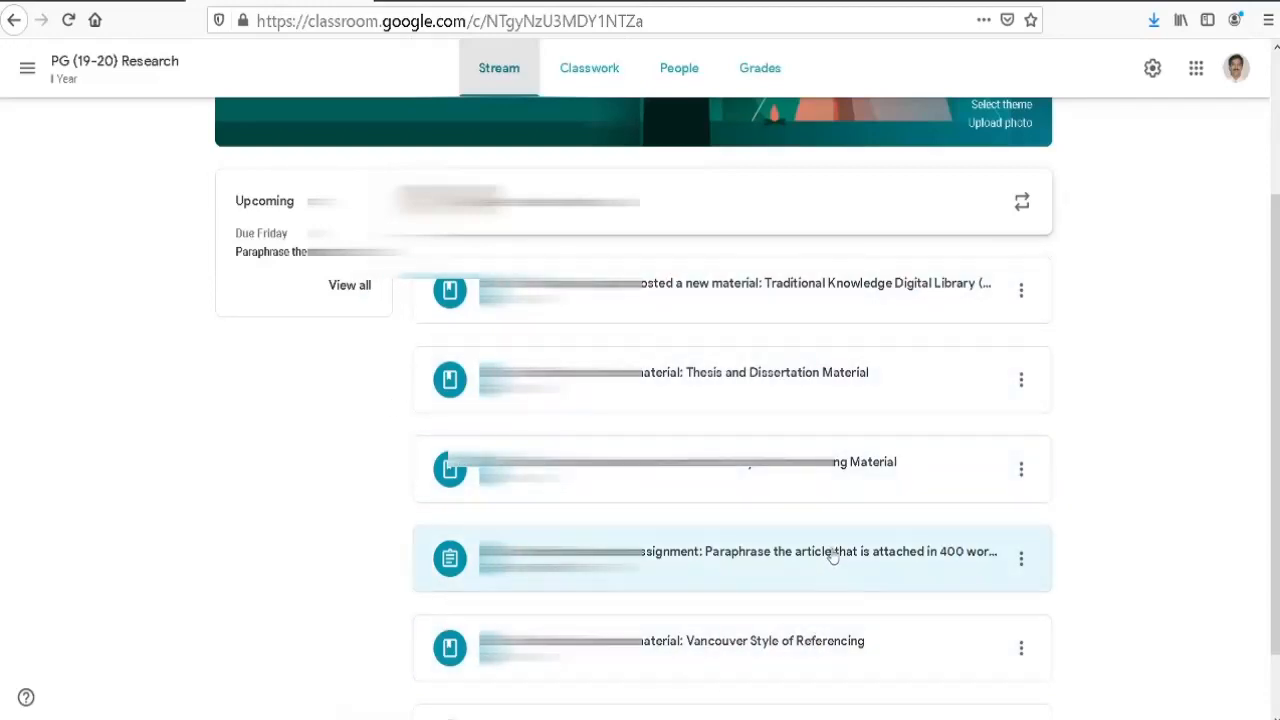
scroll(829, 557, up, 2)
scroll(797, 466, up, 1)
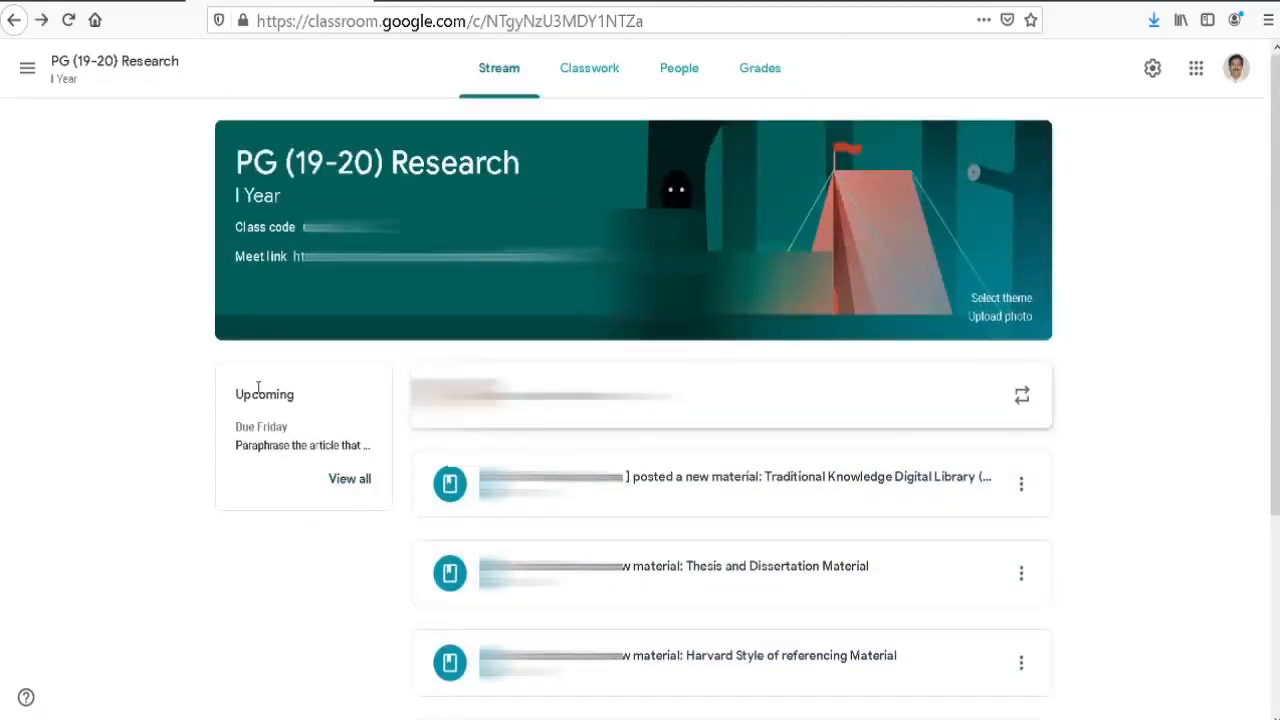
click(350, 482)
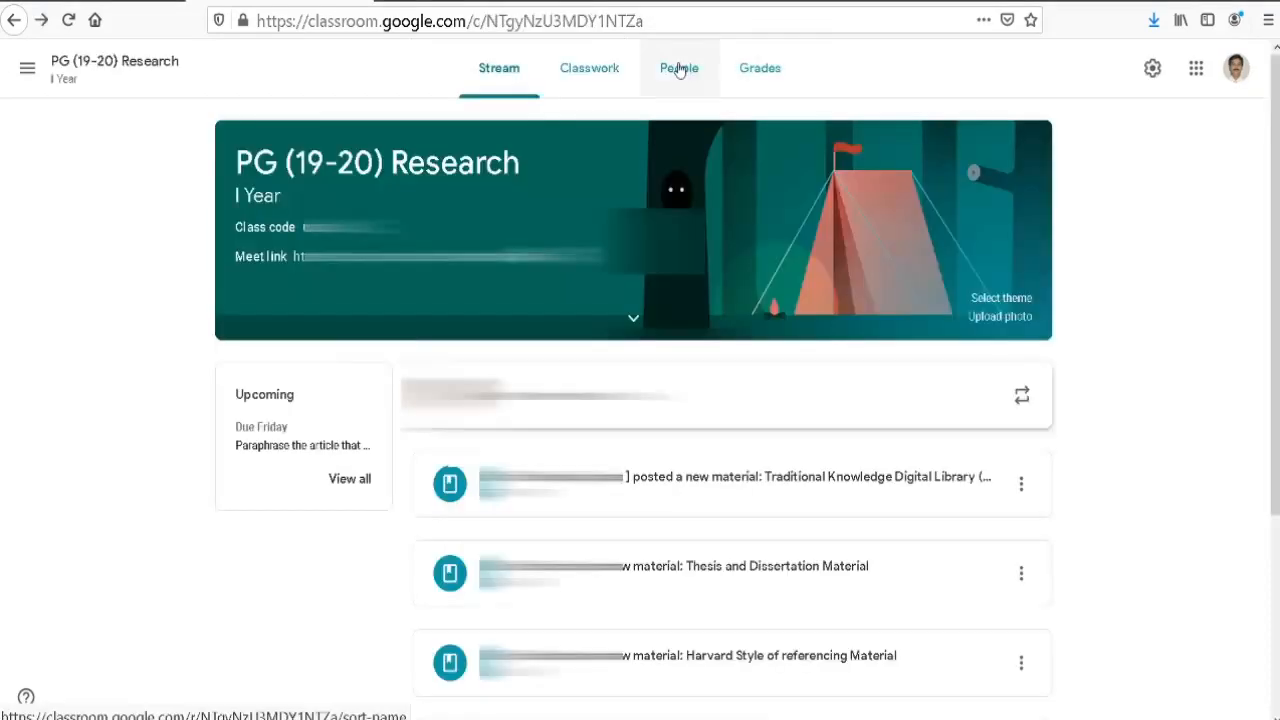
Review the Research class's teacher and student lists, and view one student's assigned work
click(680, 70)
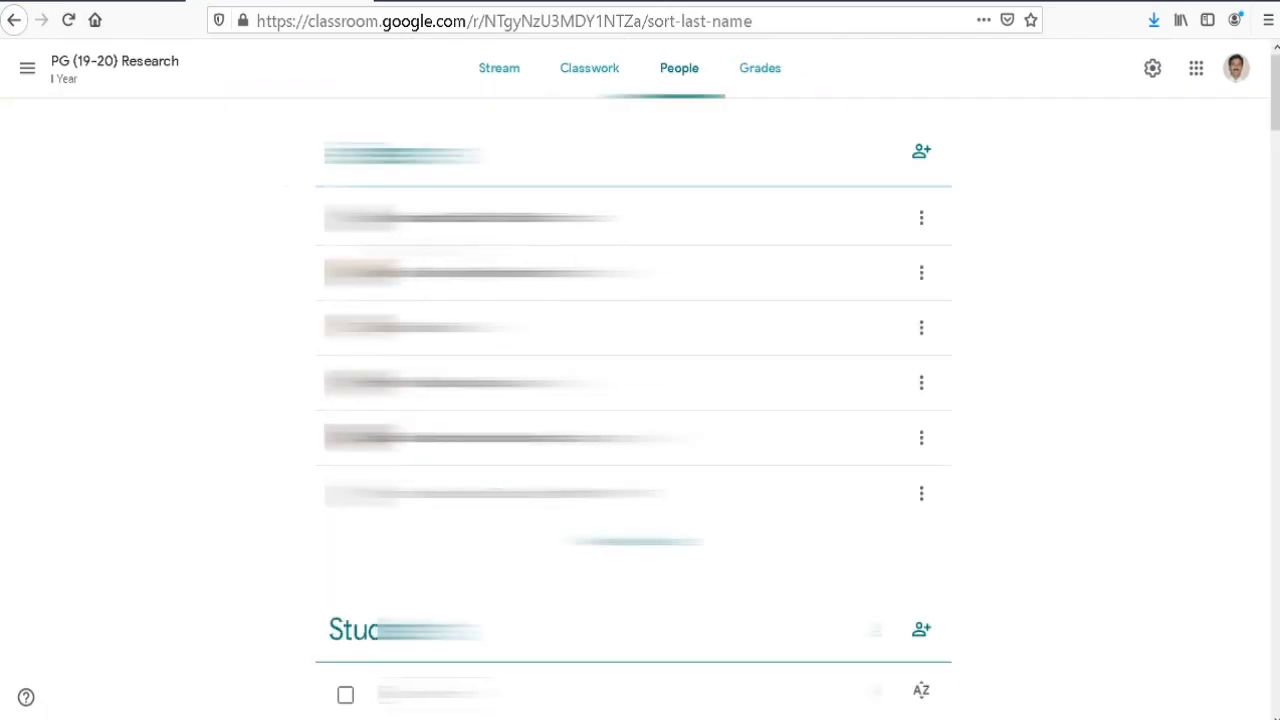
scroll(634, 365, down, 4)
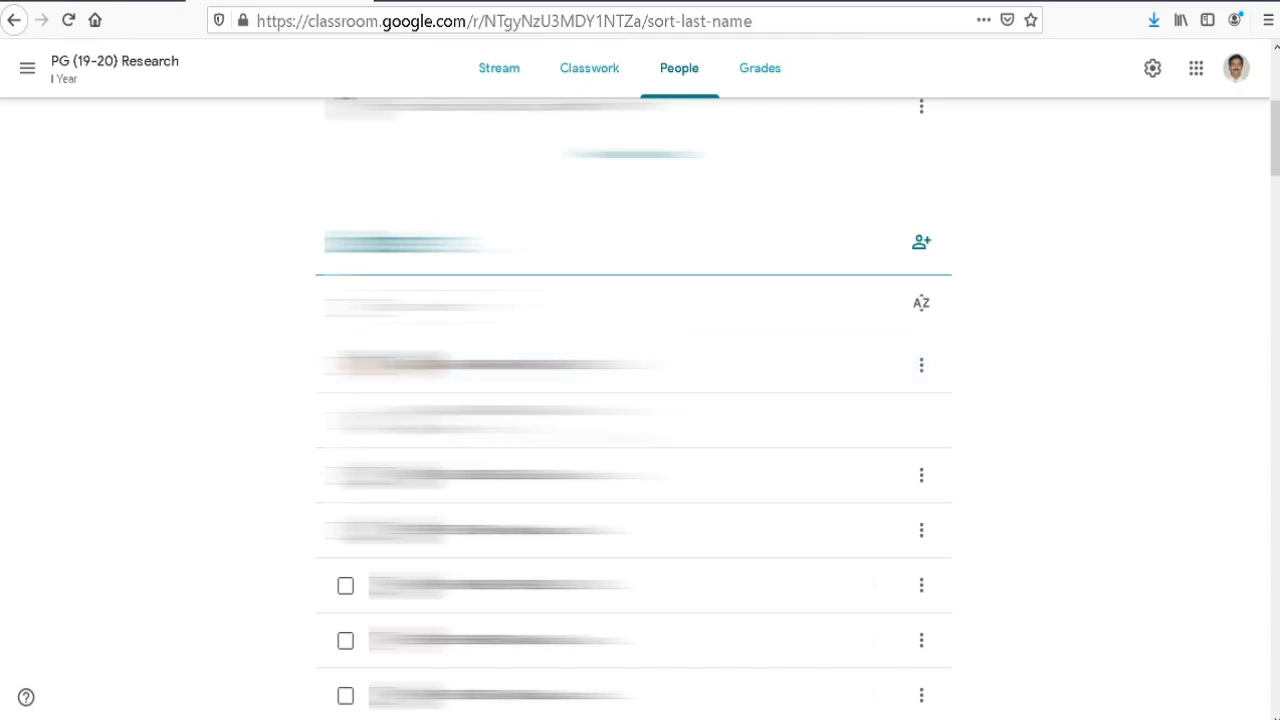
scroll(634, 559, up, 4)
scroll(634, 559, down, 2)
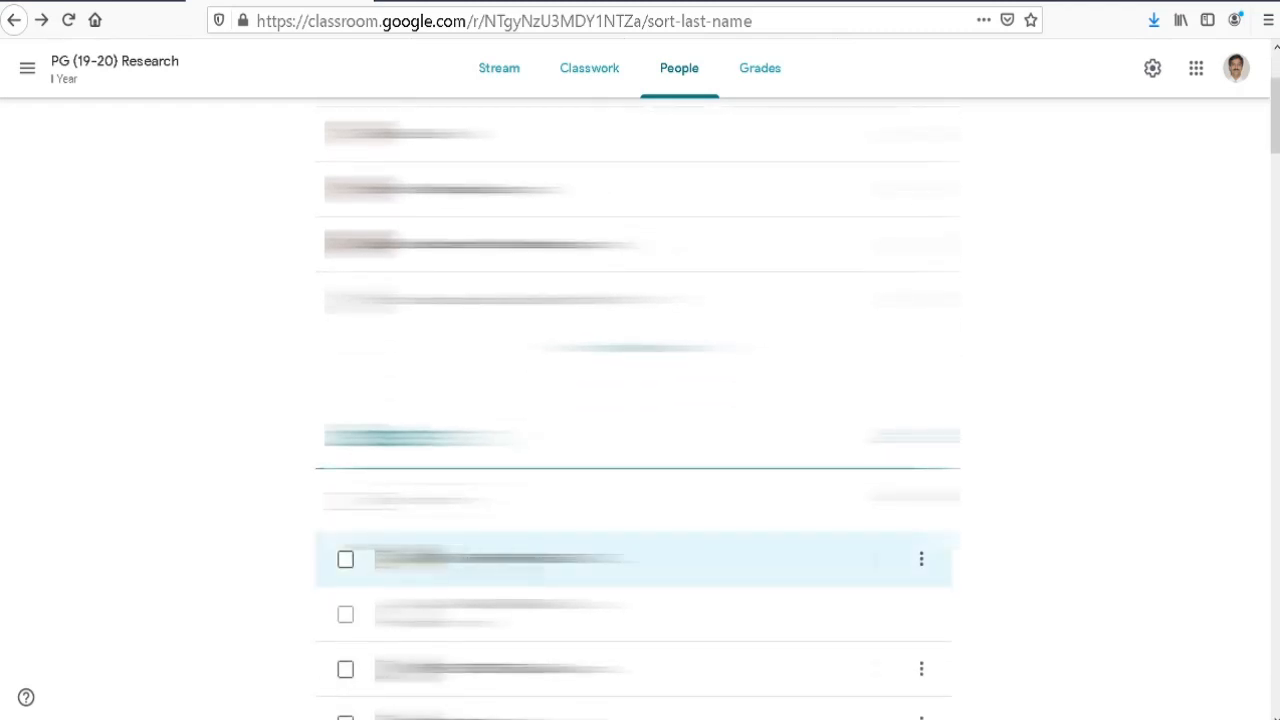
click(490, 565)
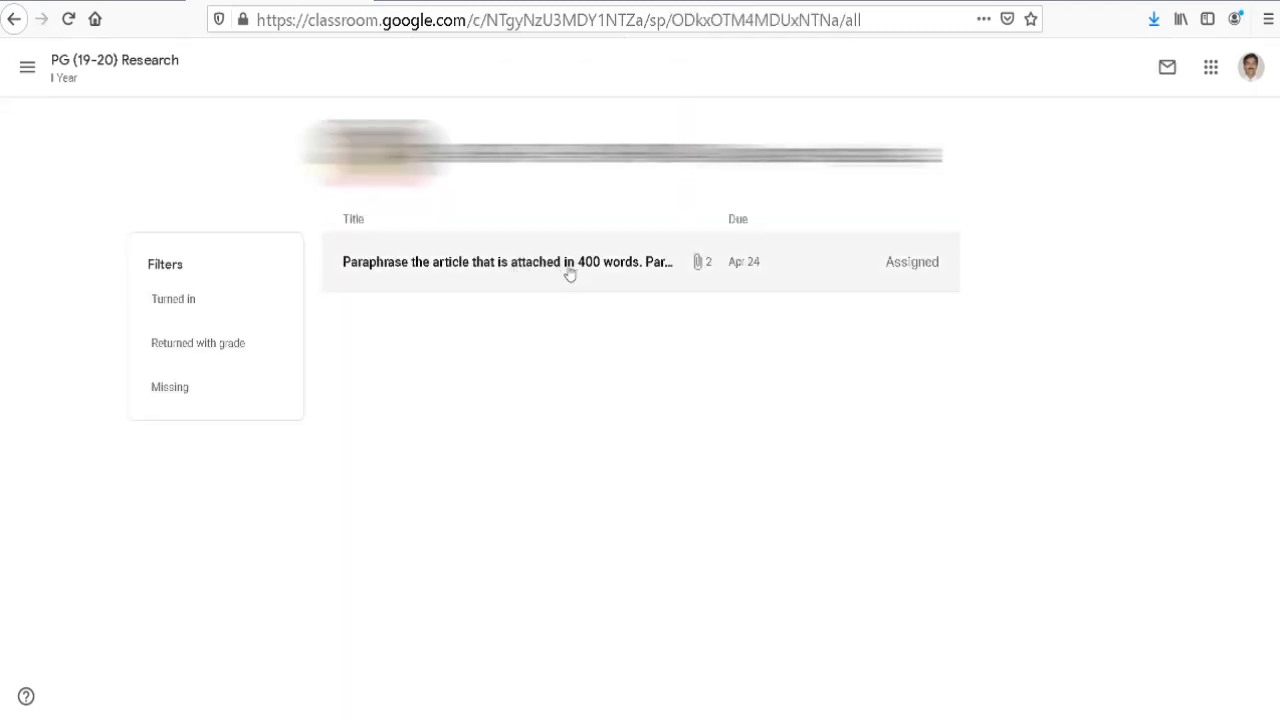
click(16, 20)
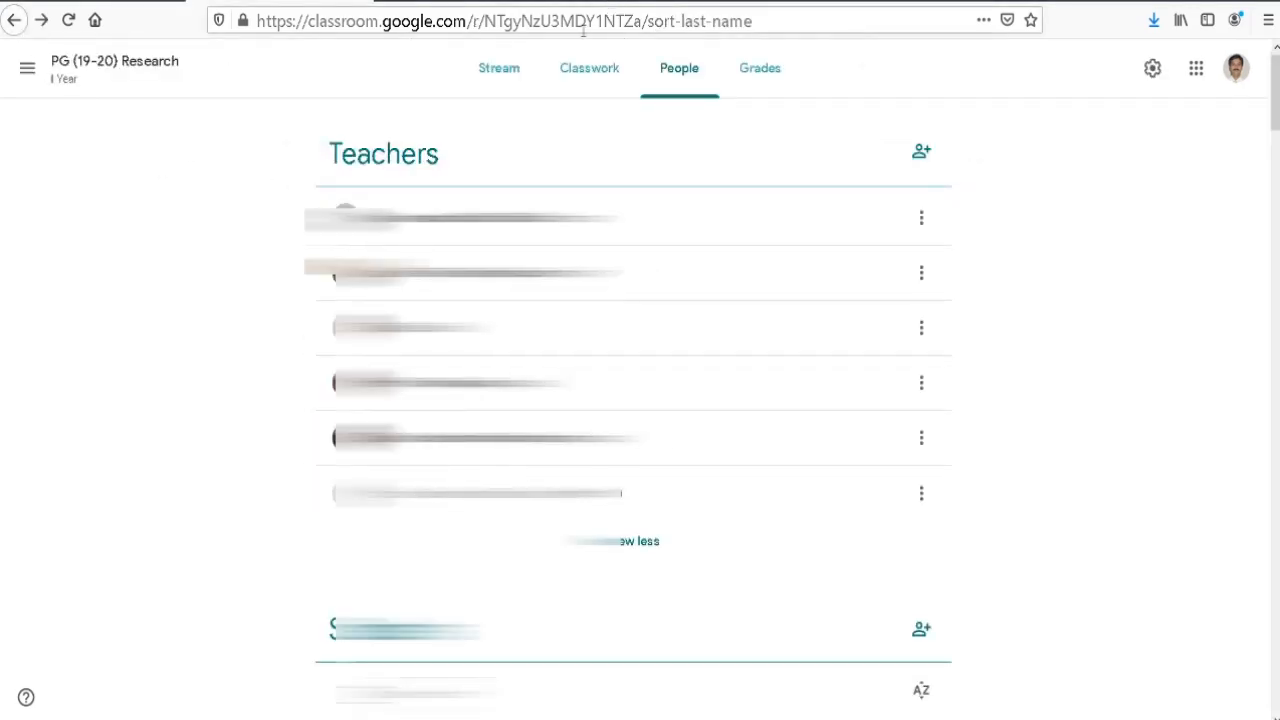
Review the Research class's Classwork, examining the Referencing Styles topic and its article-paraphrasing assignment
click(584, 80)
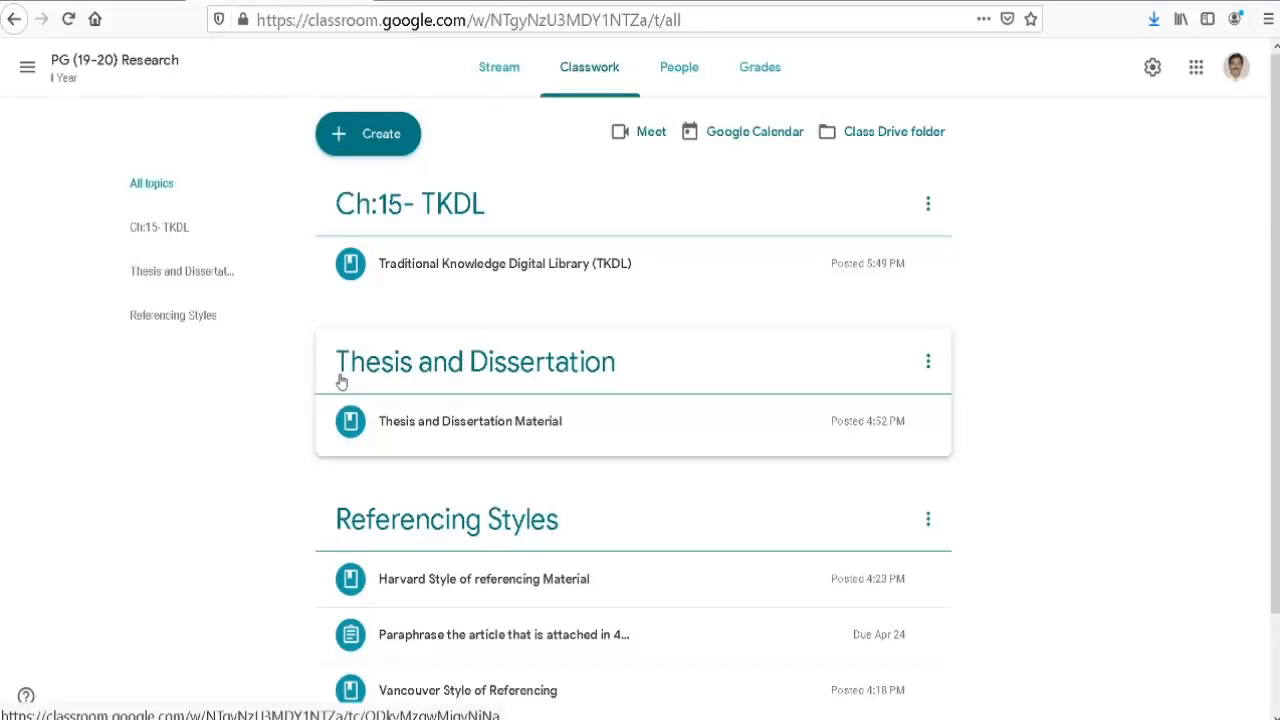
scroll(561, 369, down, 2)
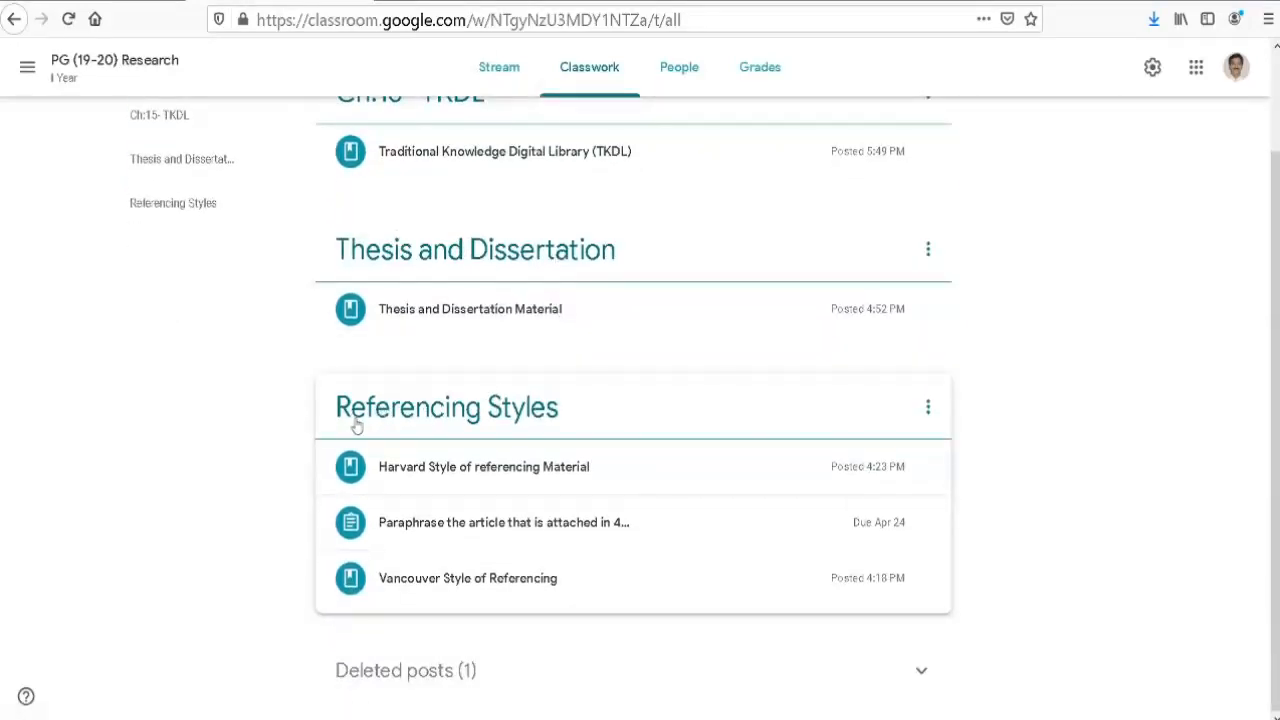
click(526, 418)
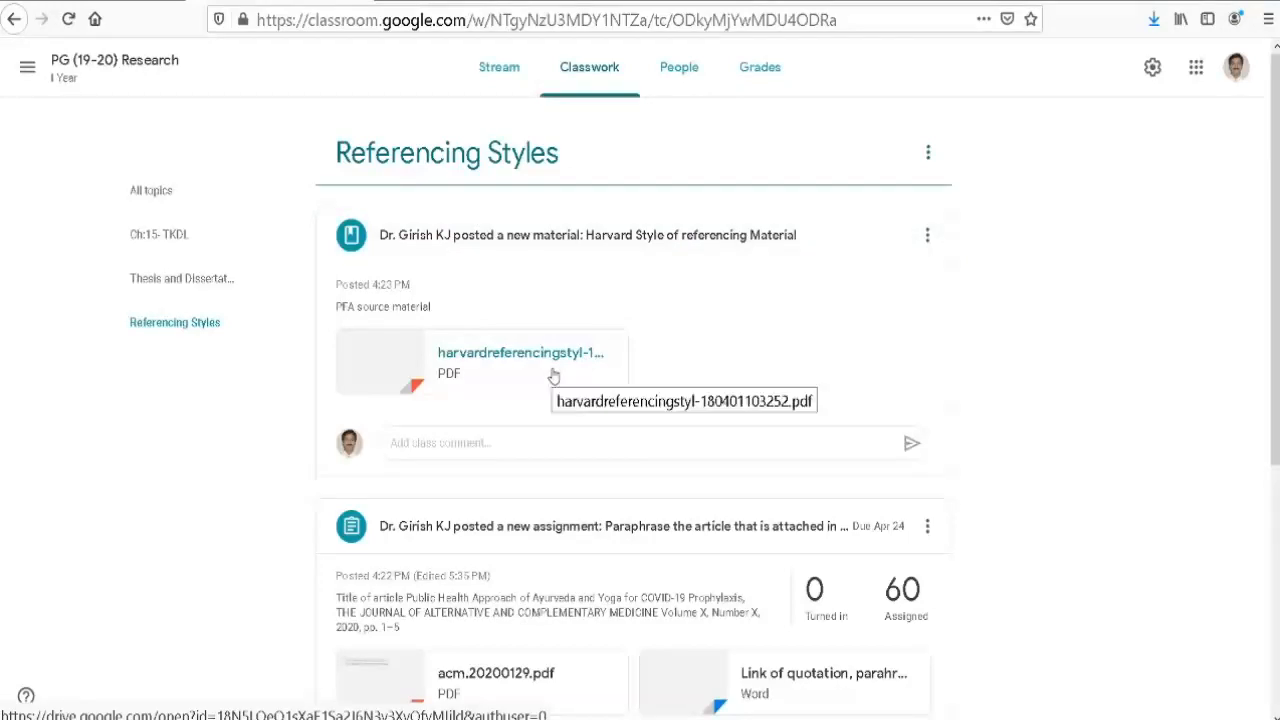
scroll(553, 373, down, 3)
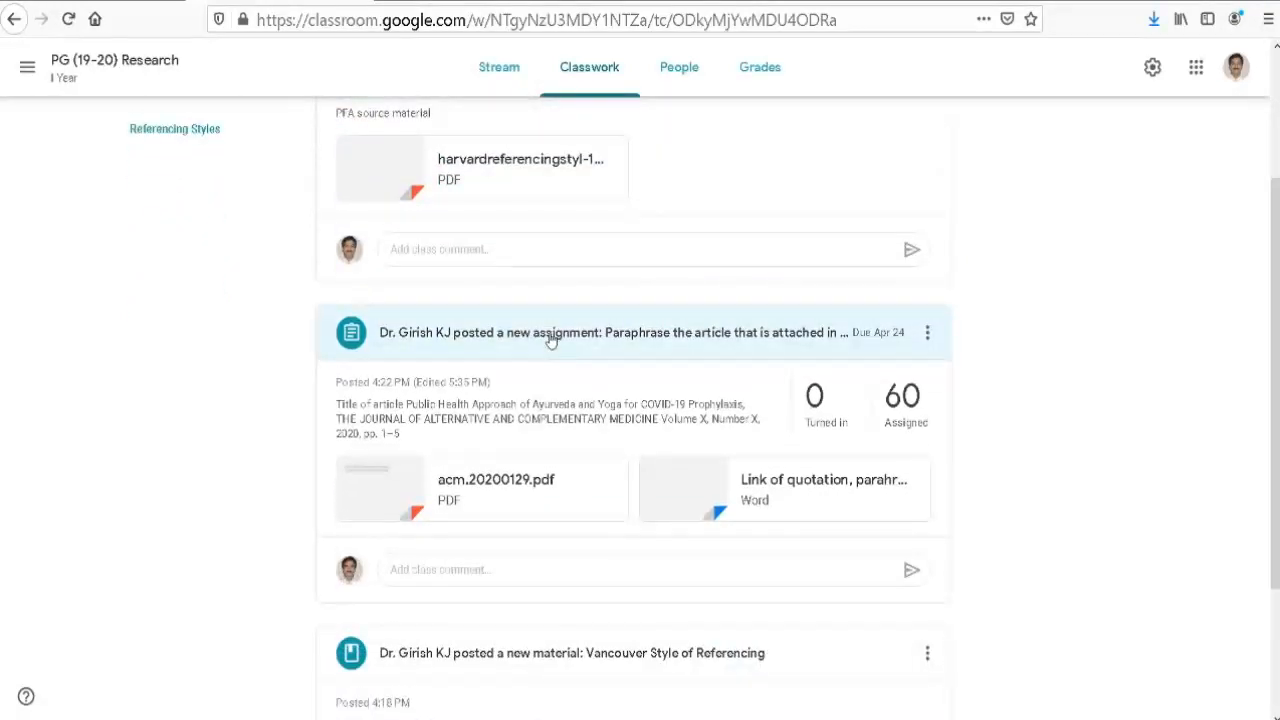
click(550, 340)
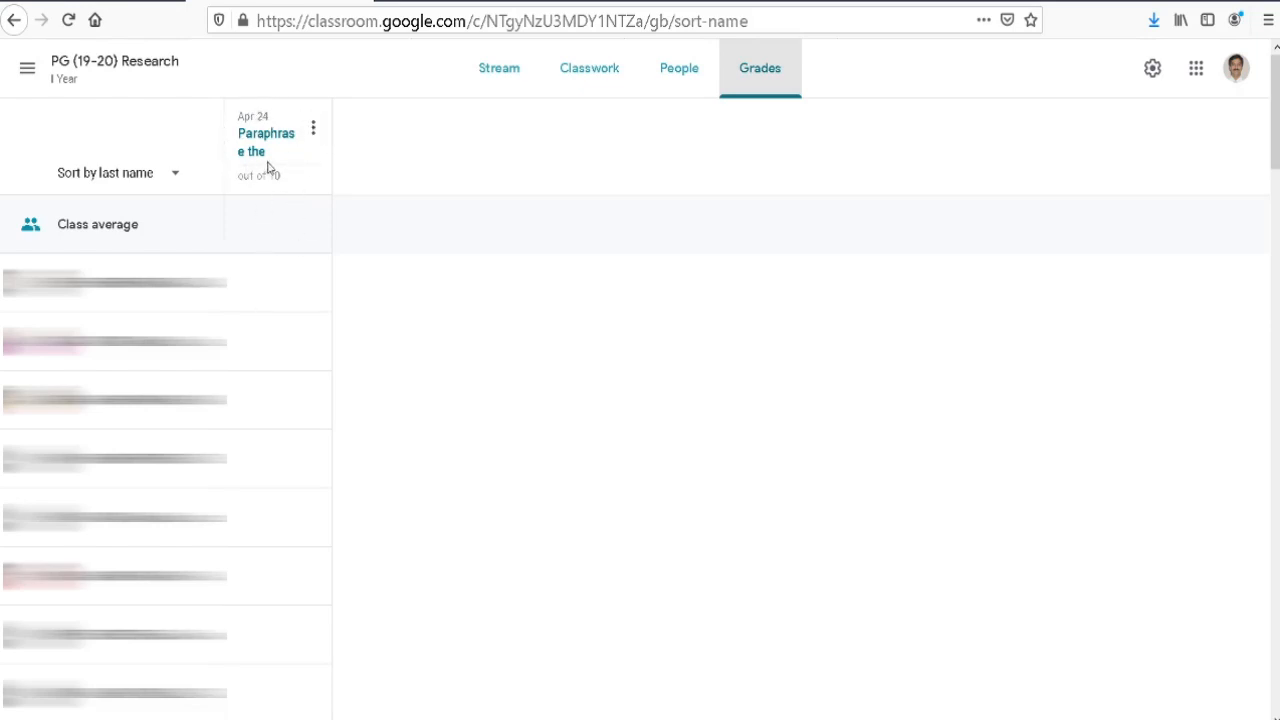
Look over the Research class's gradebook and the types of classwork that can be created
click(763, 78)
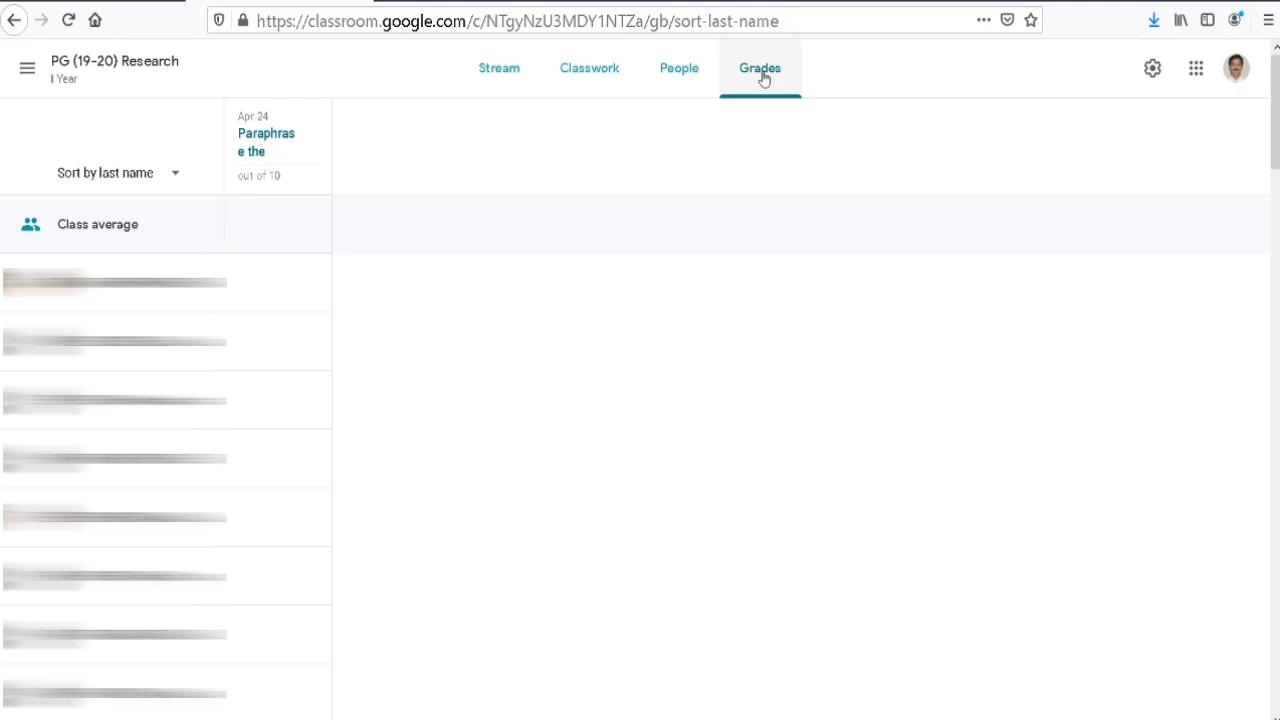
click(589, 72)
click(380, 133)
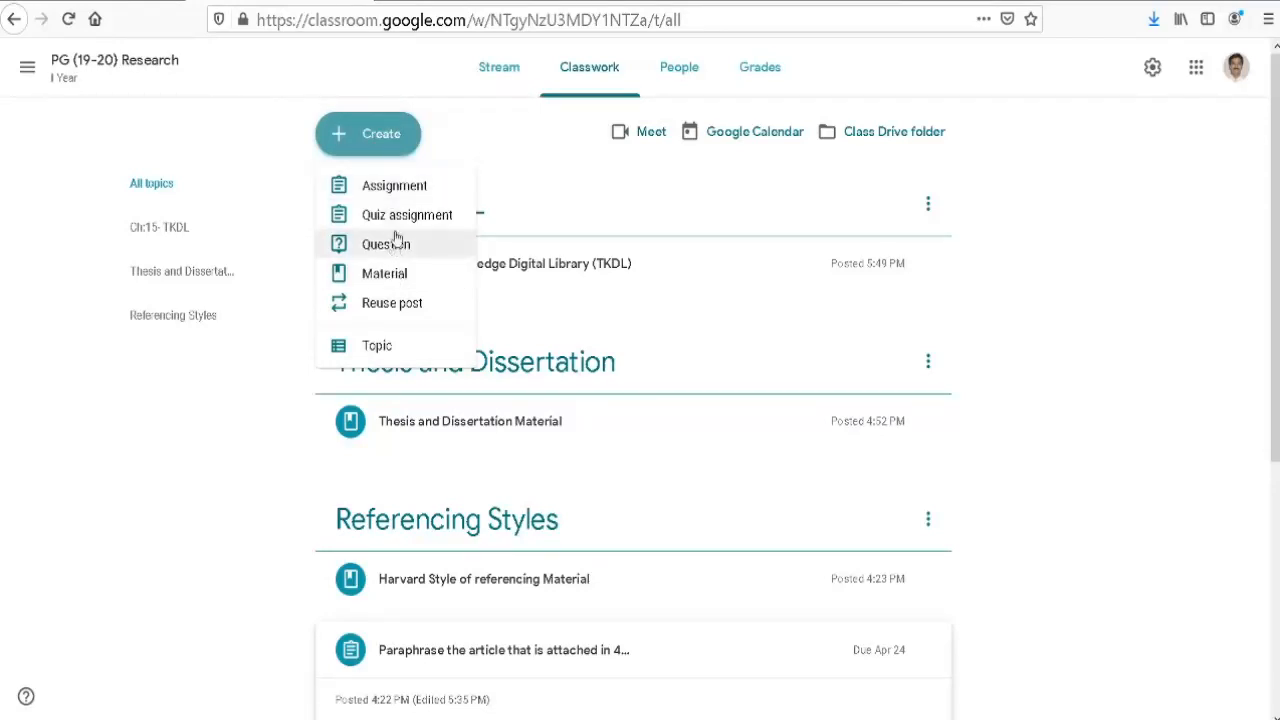
click(553, 128)
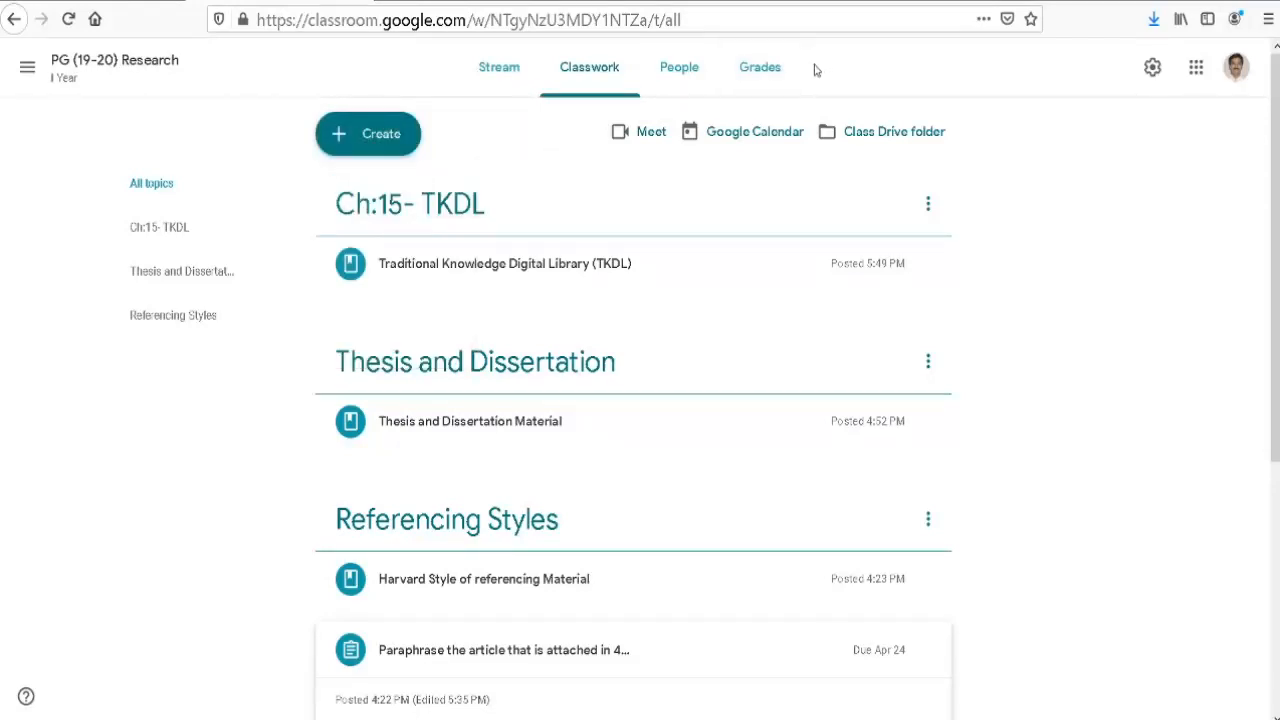
click(762, 68)
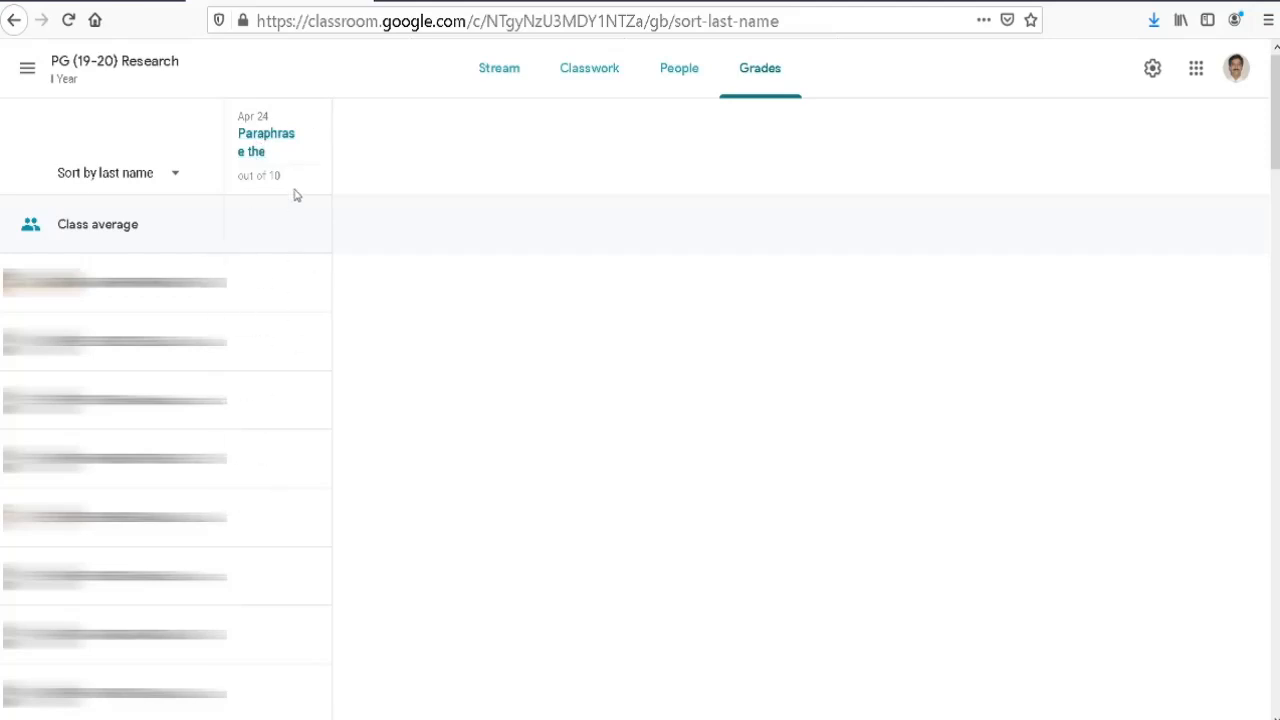